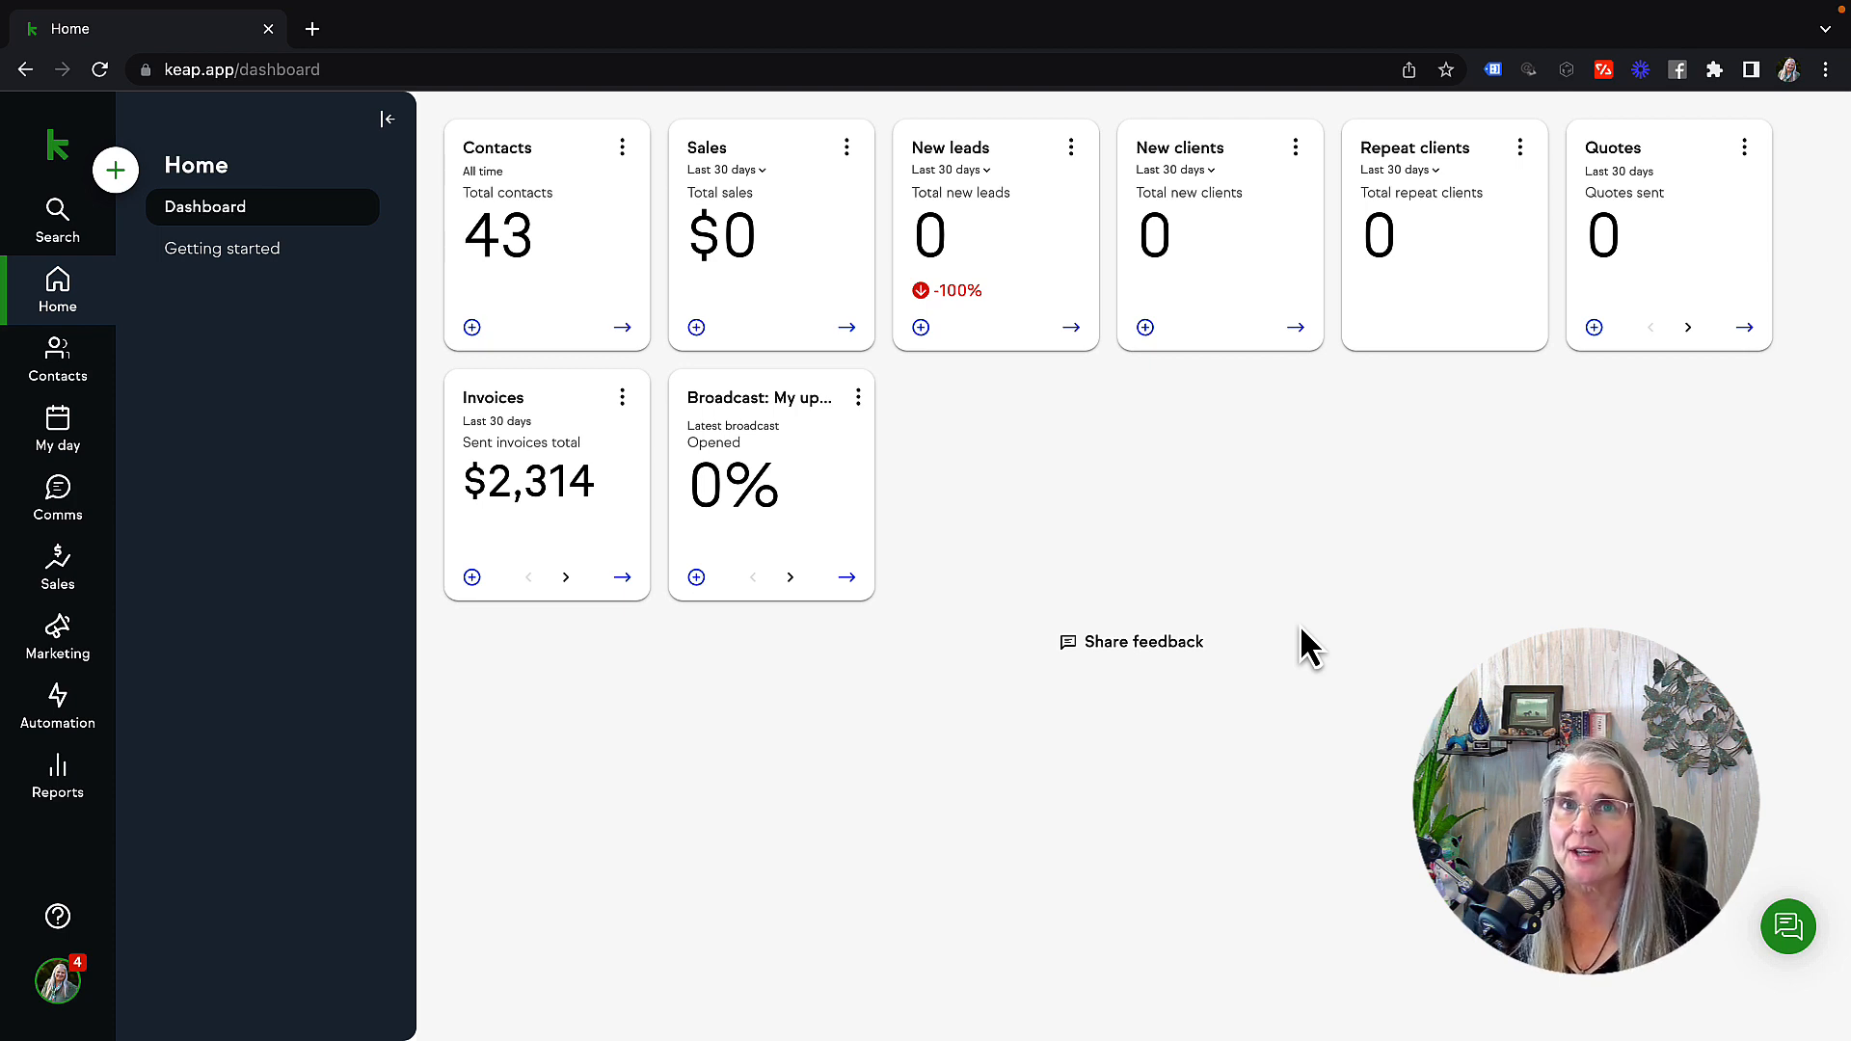
Open the products and services list and start adding a new product
click(48, 595)
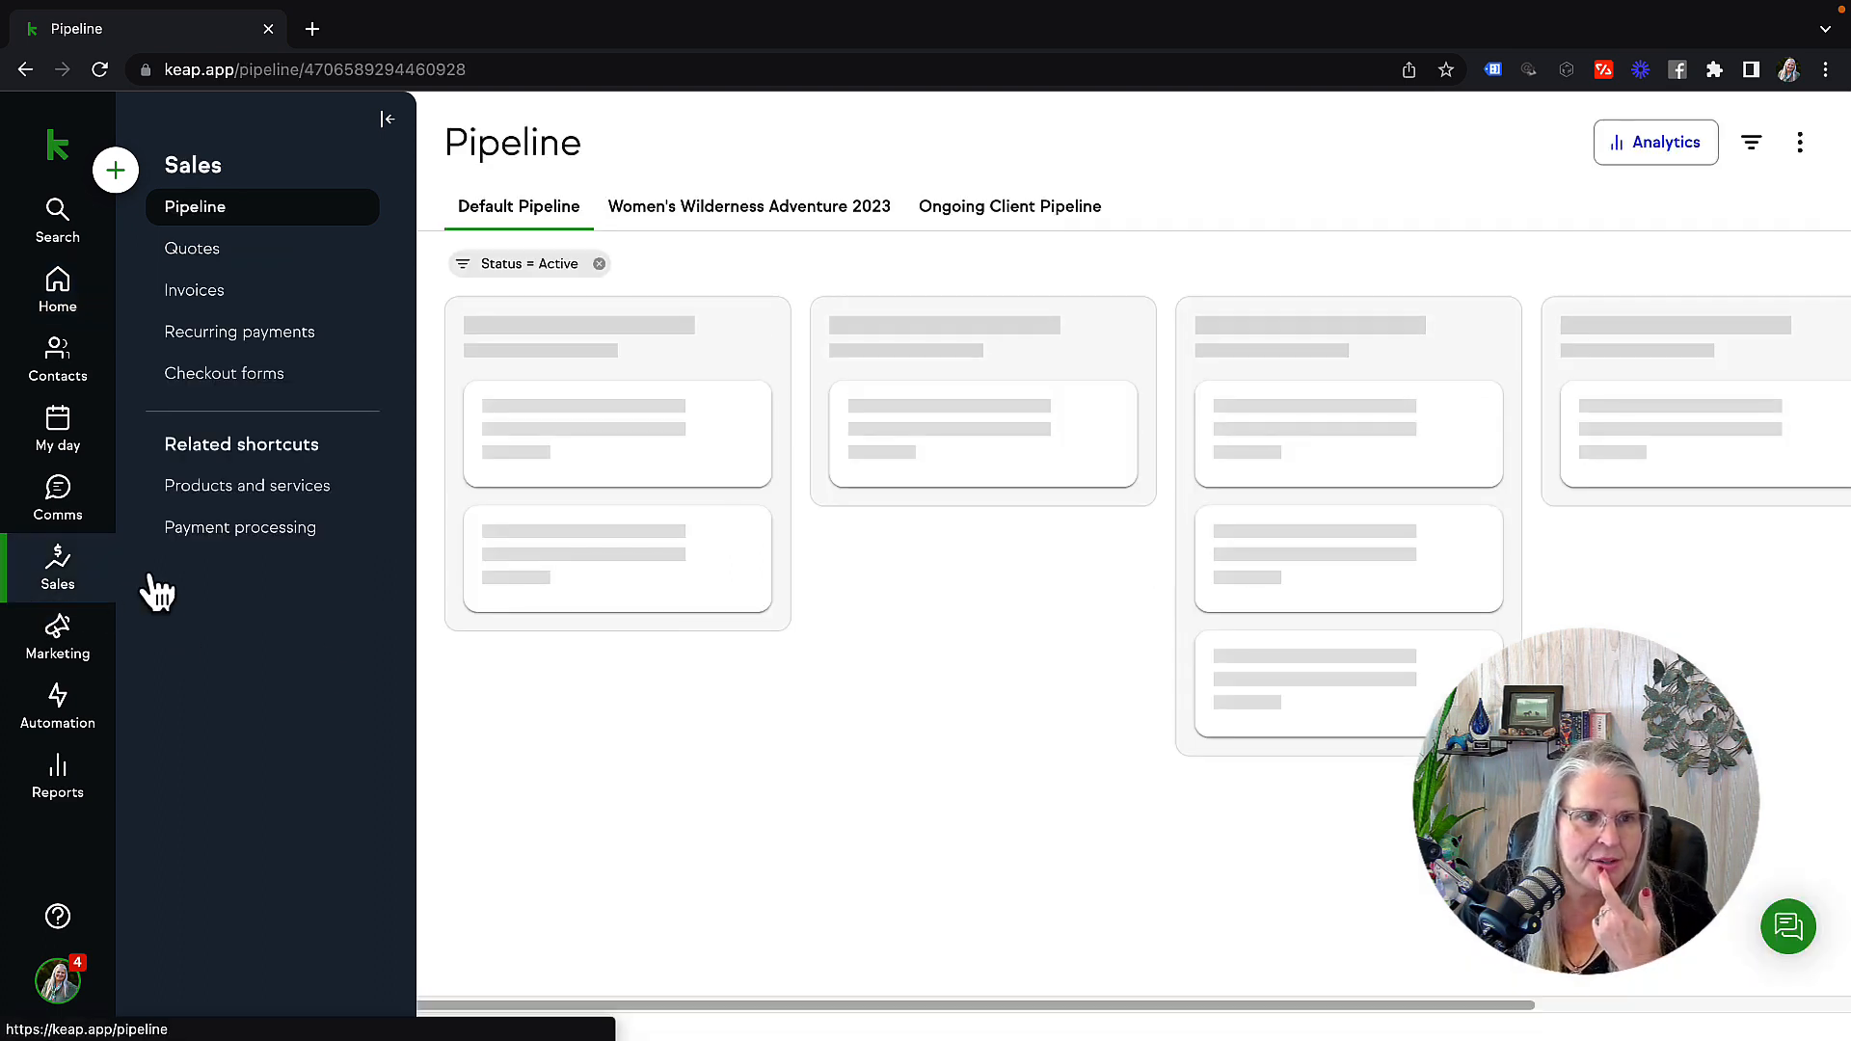
click(266, 501)
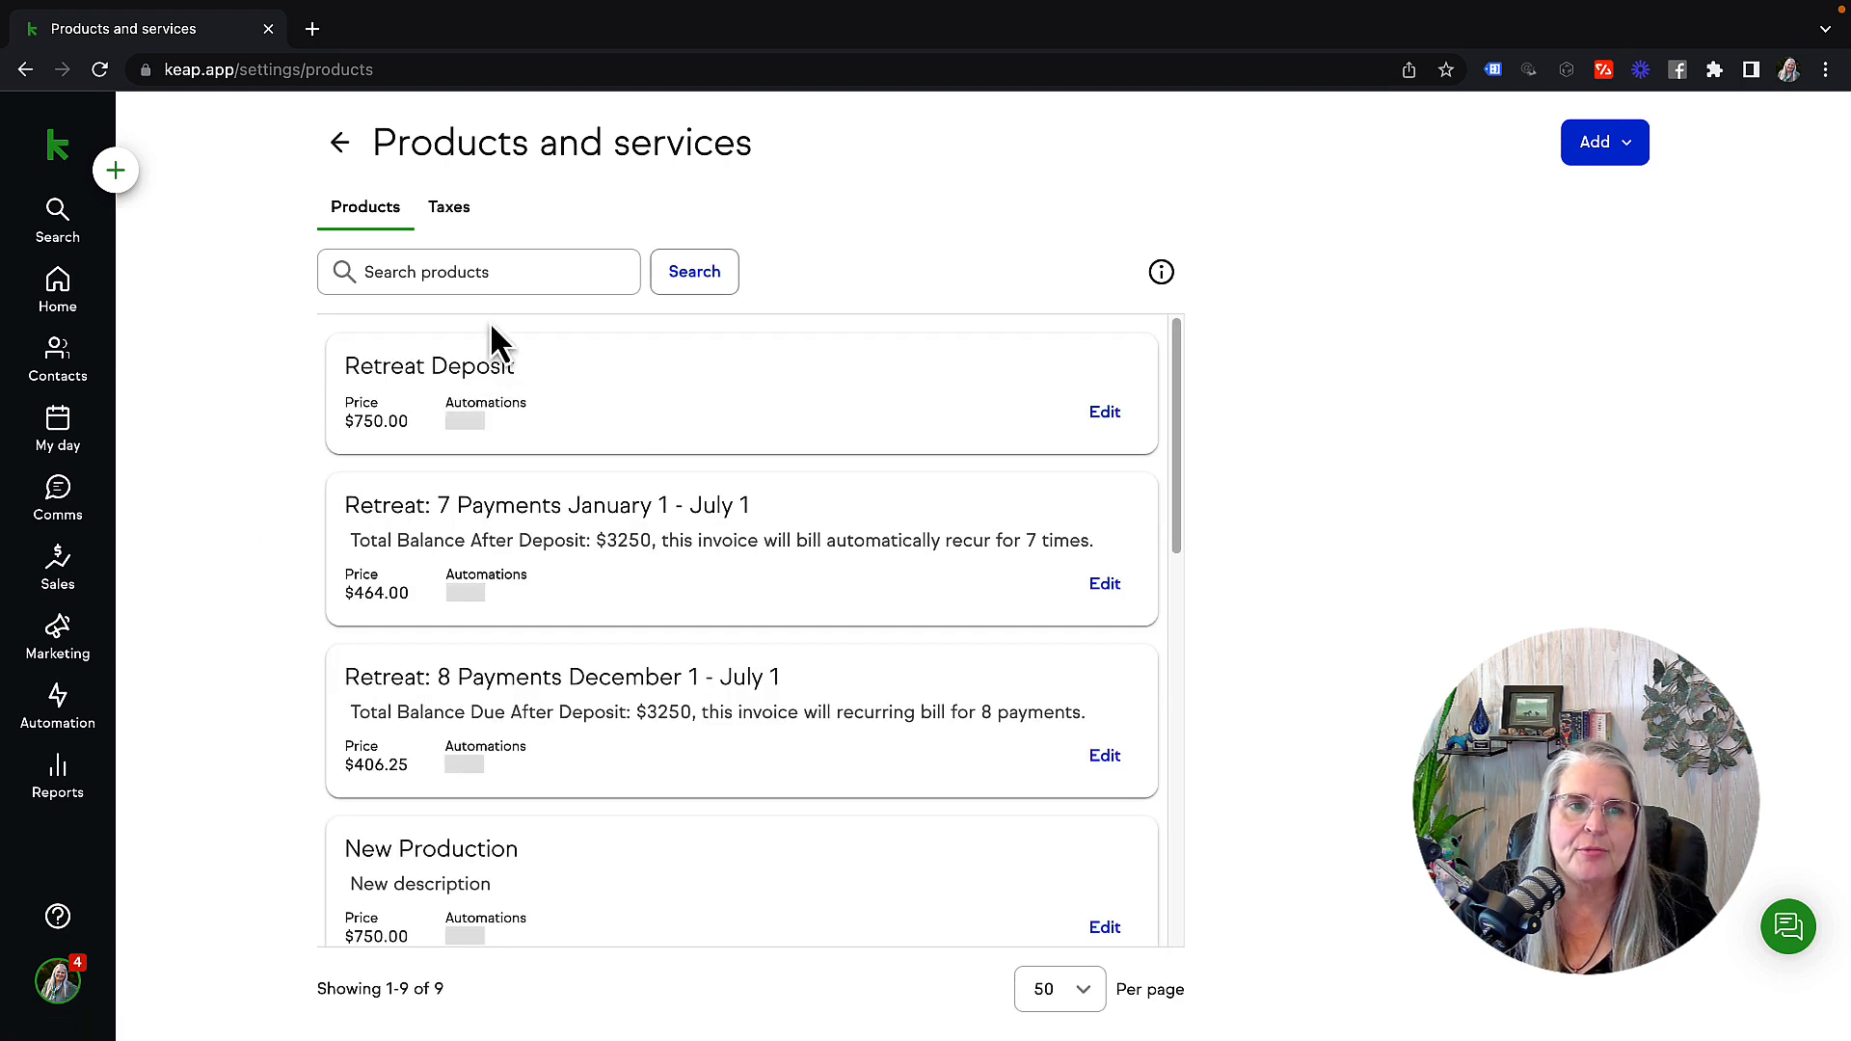
click(1629, 143)
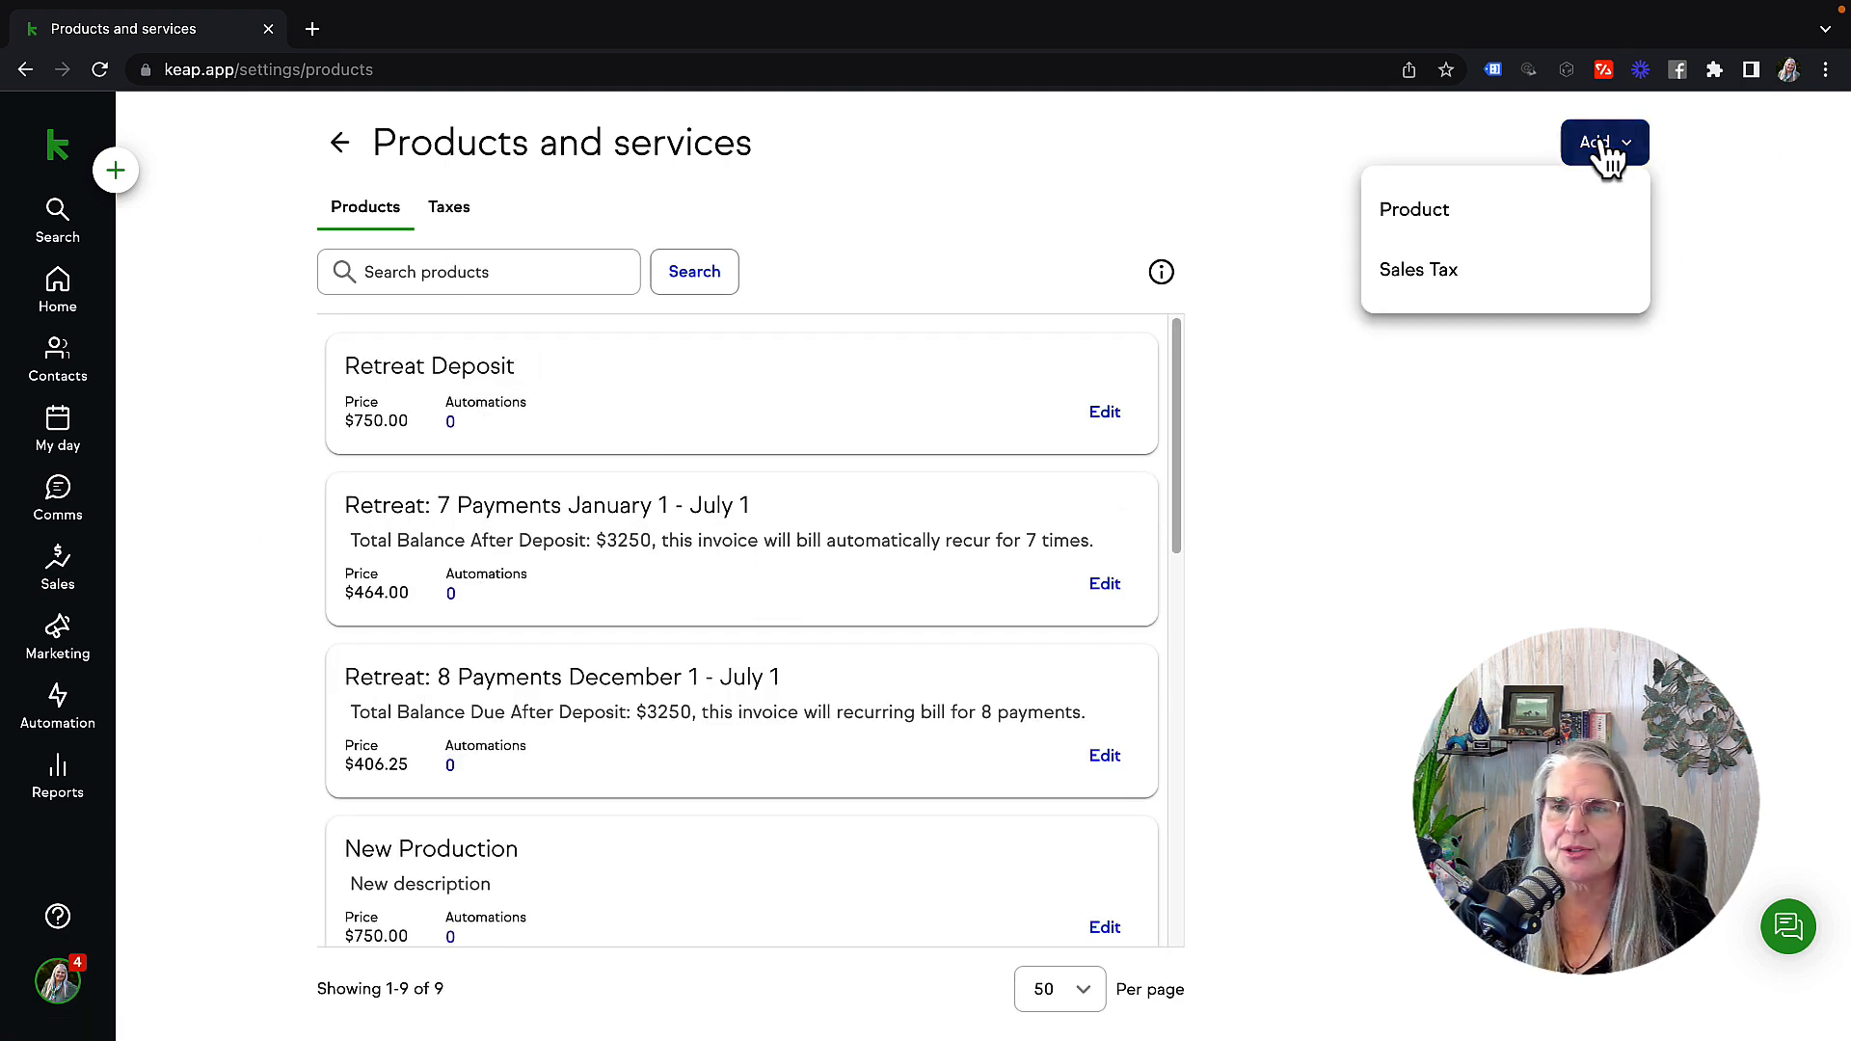
click(1443, 217)
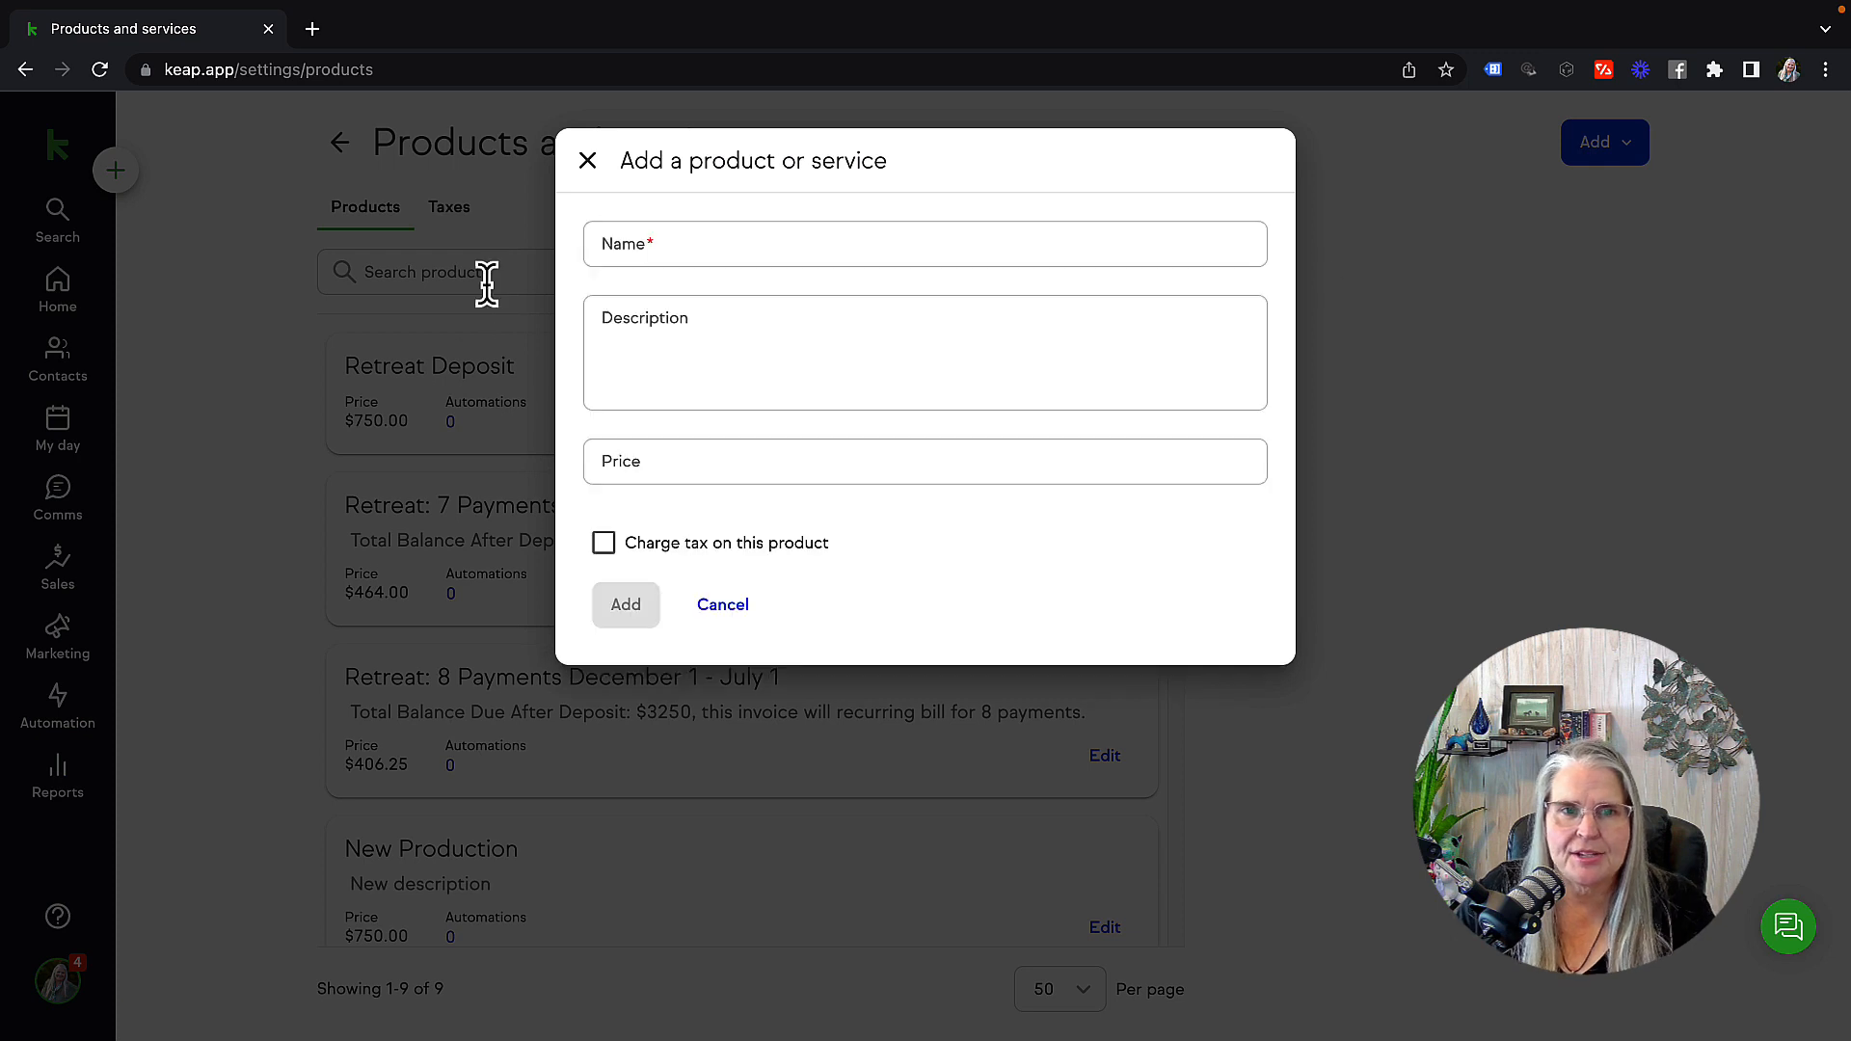
Add a product named Test Product with the description Test Description and a price of 99, without charging tax
click(714, 253)
text(Test Product)
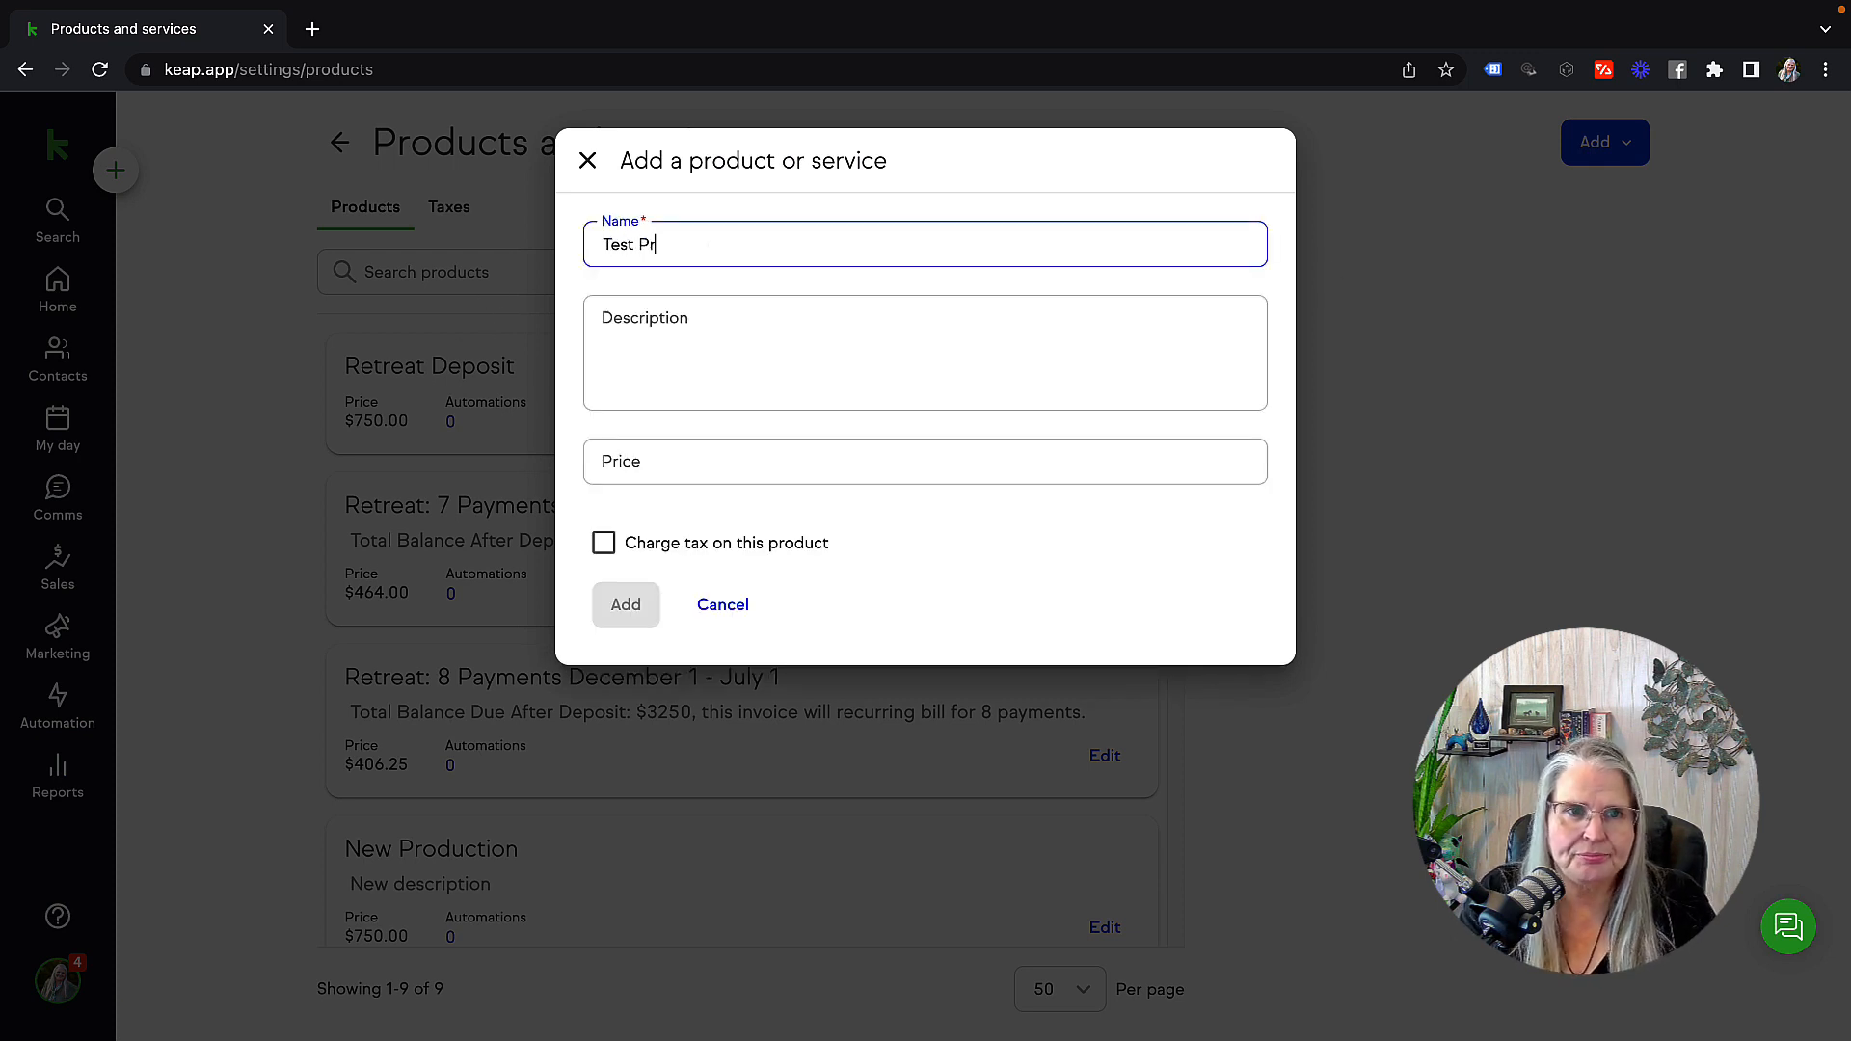
key(Tab)
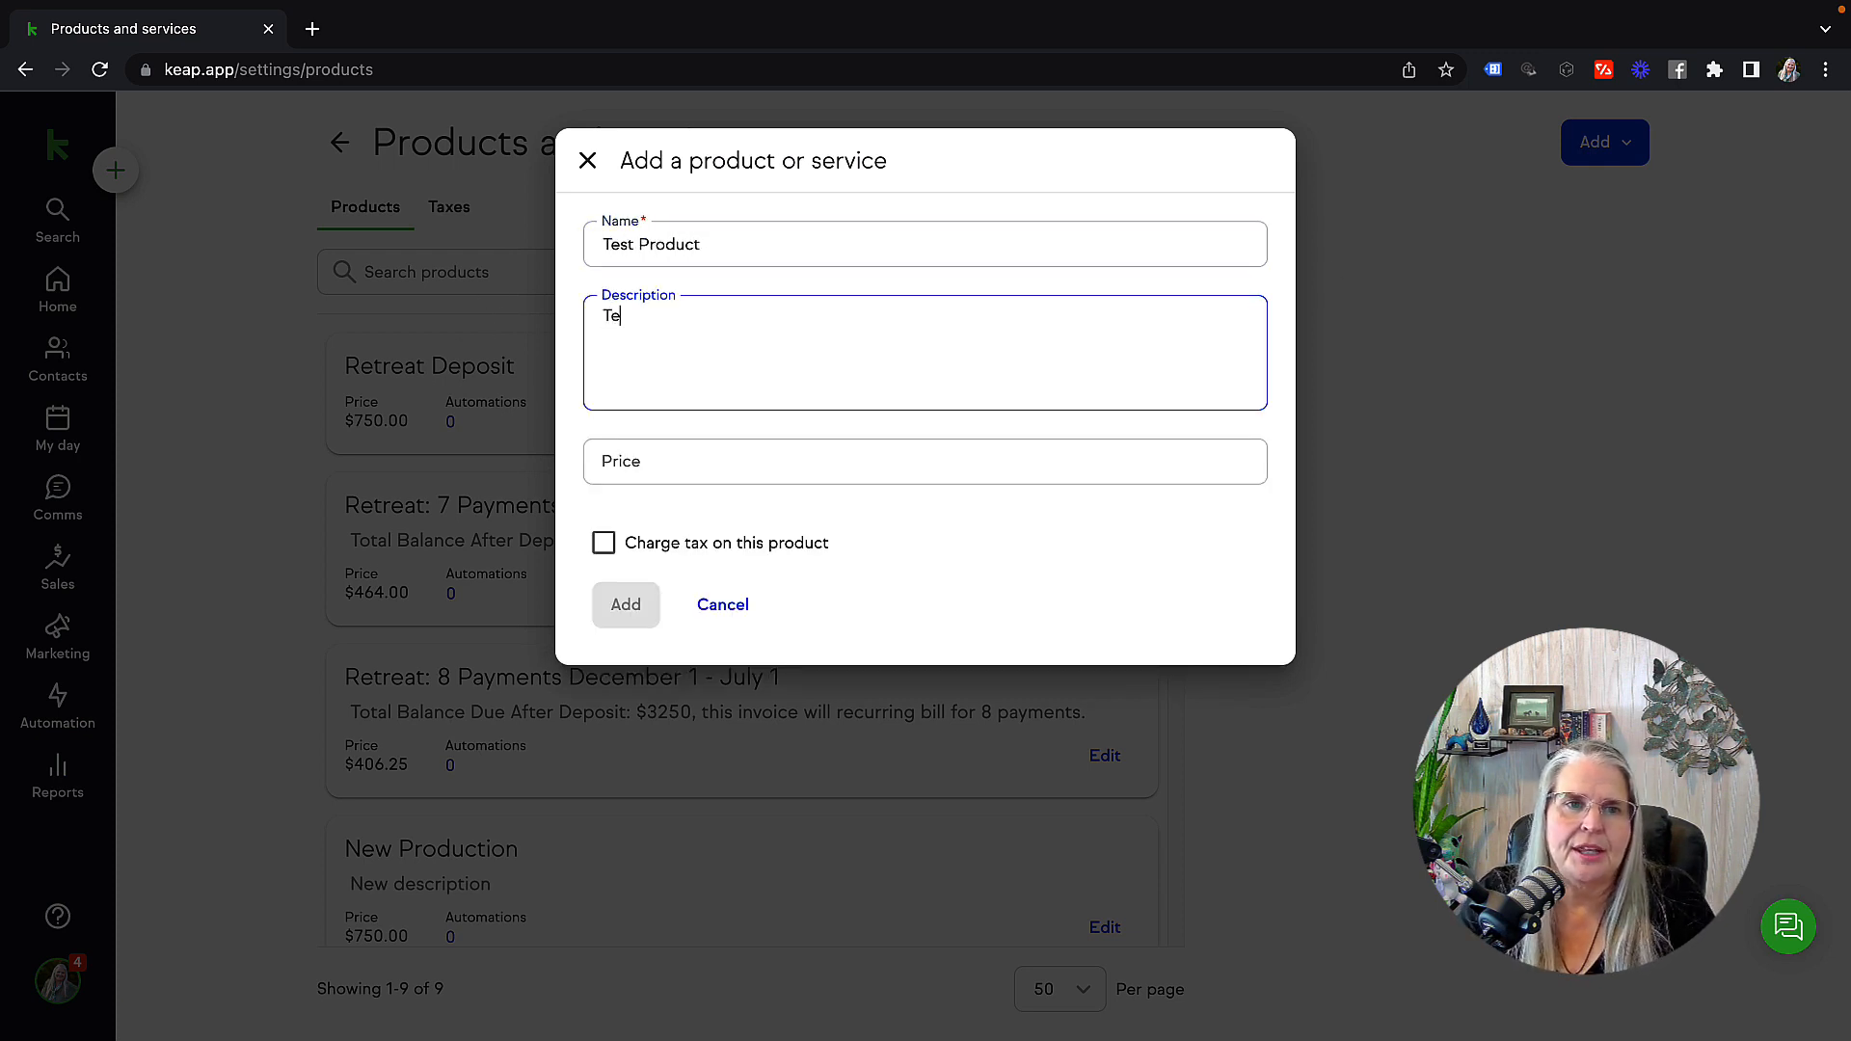
text(Test Description)
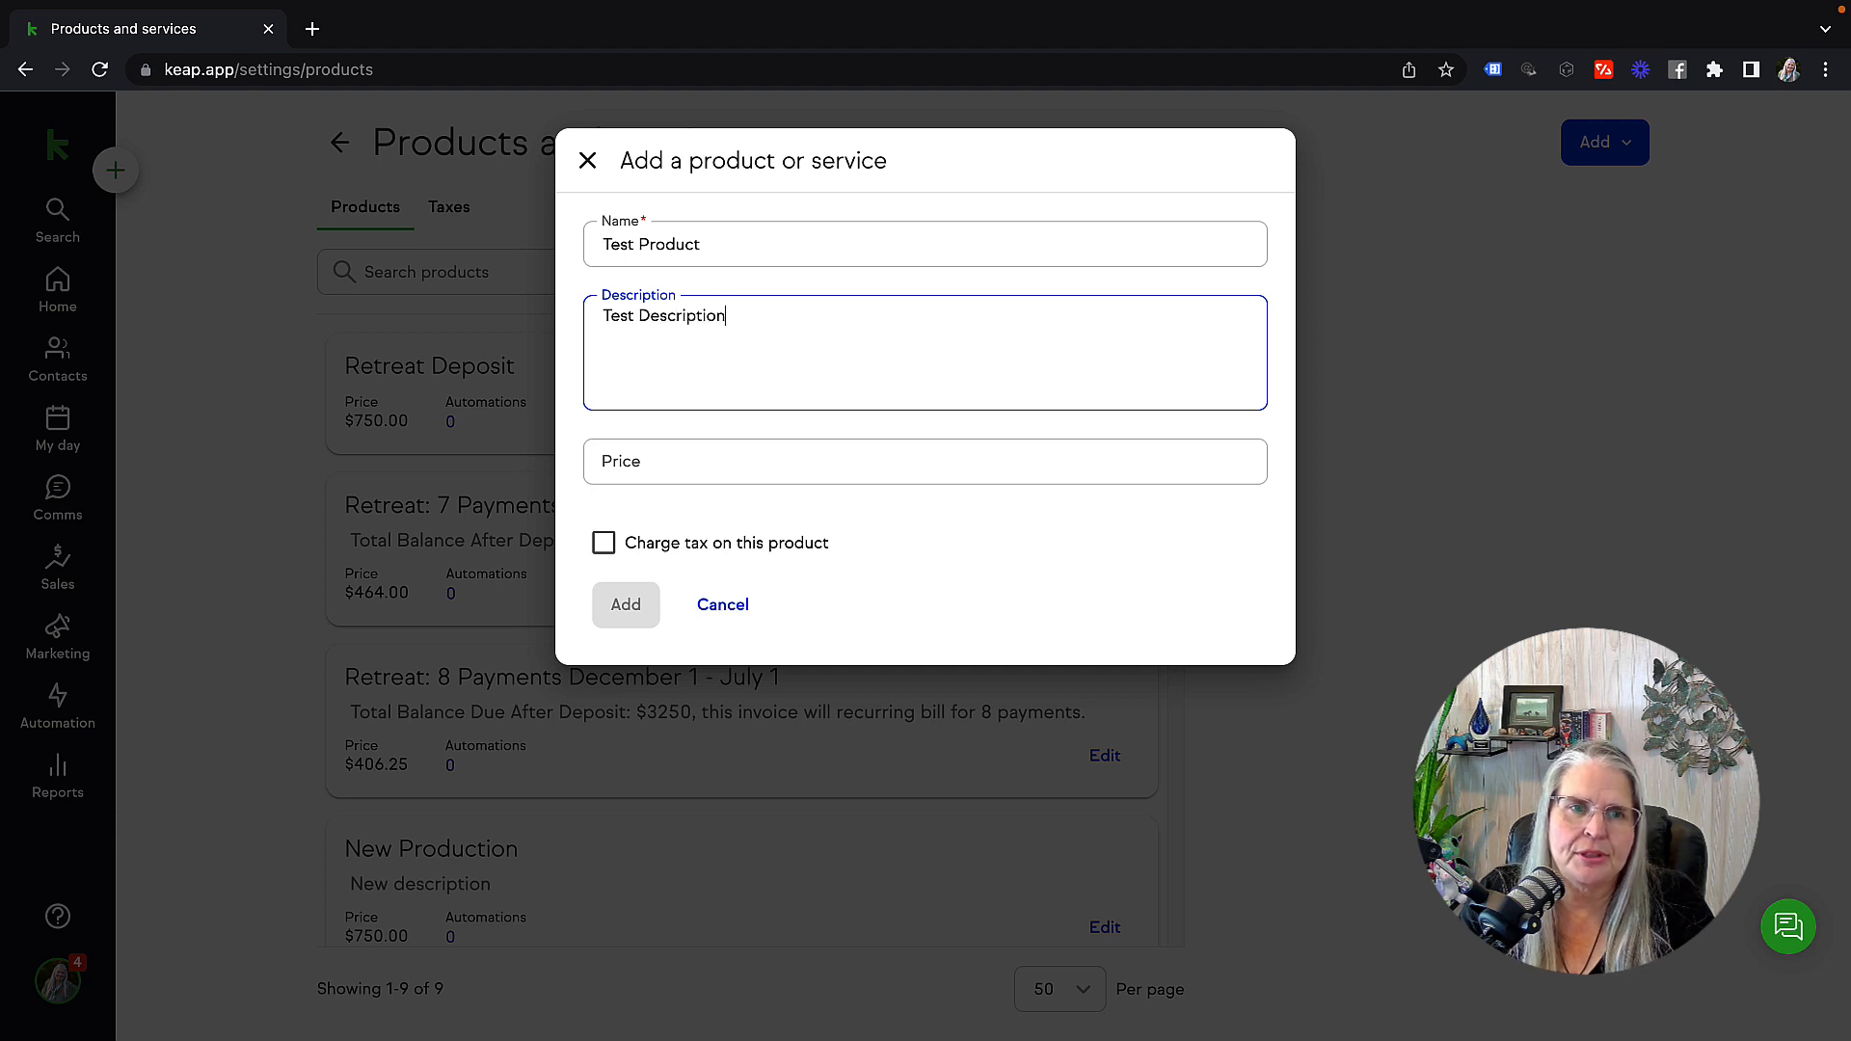
key(Tab)
text(99)
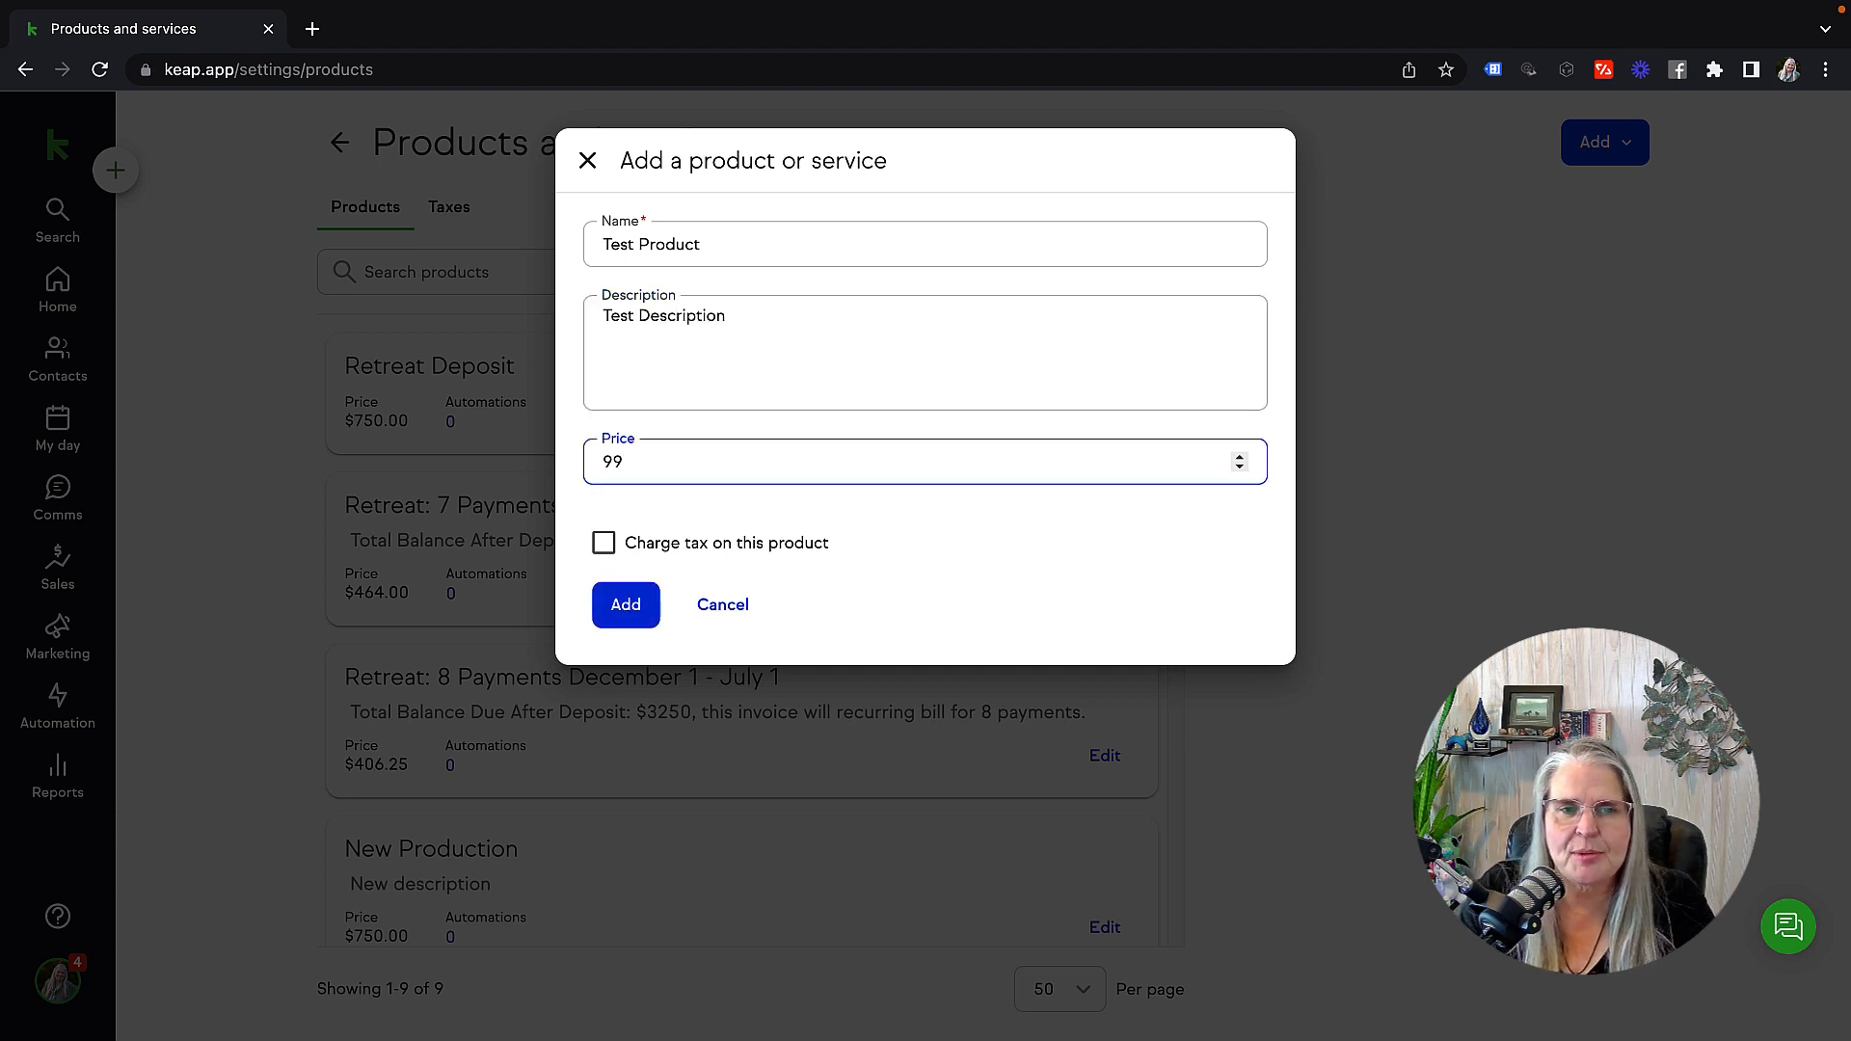
key(Tab)
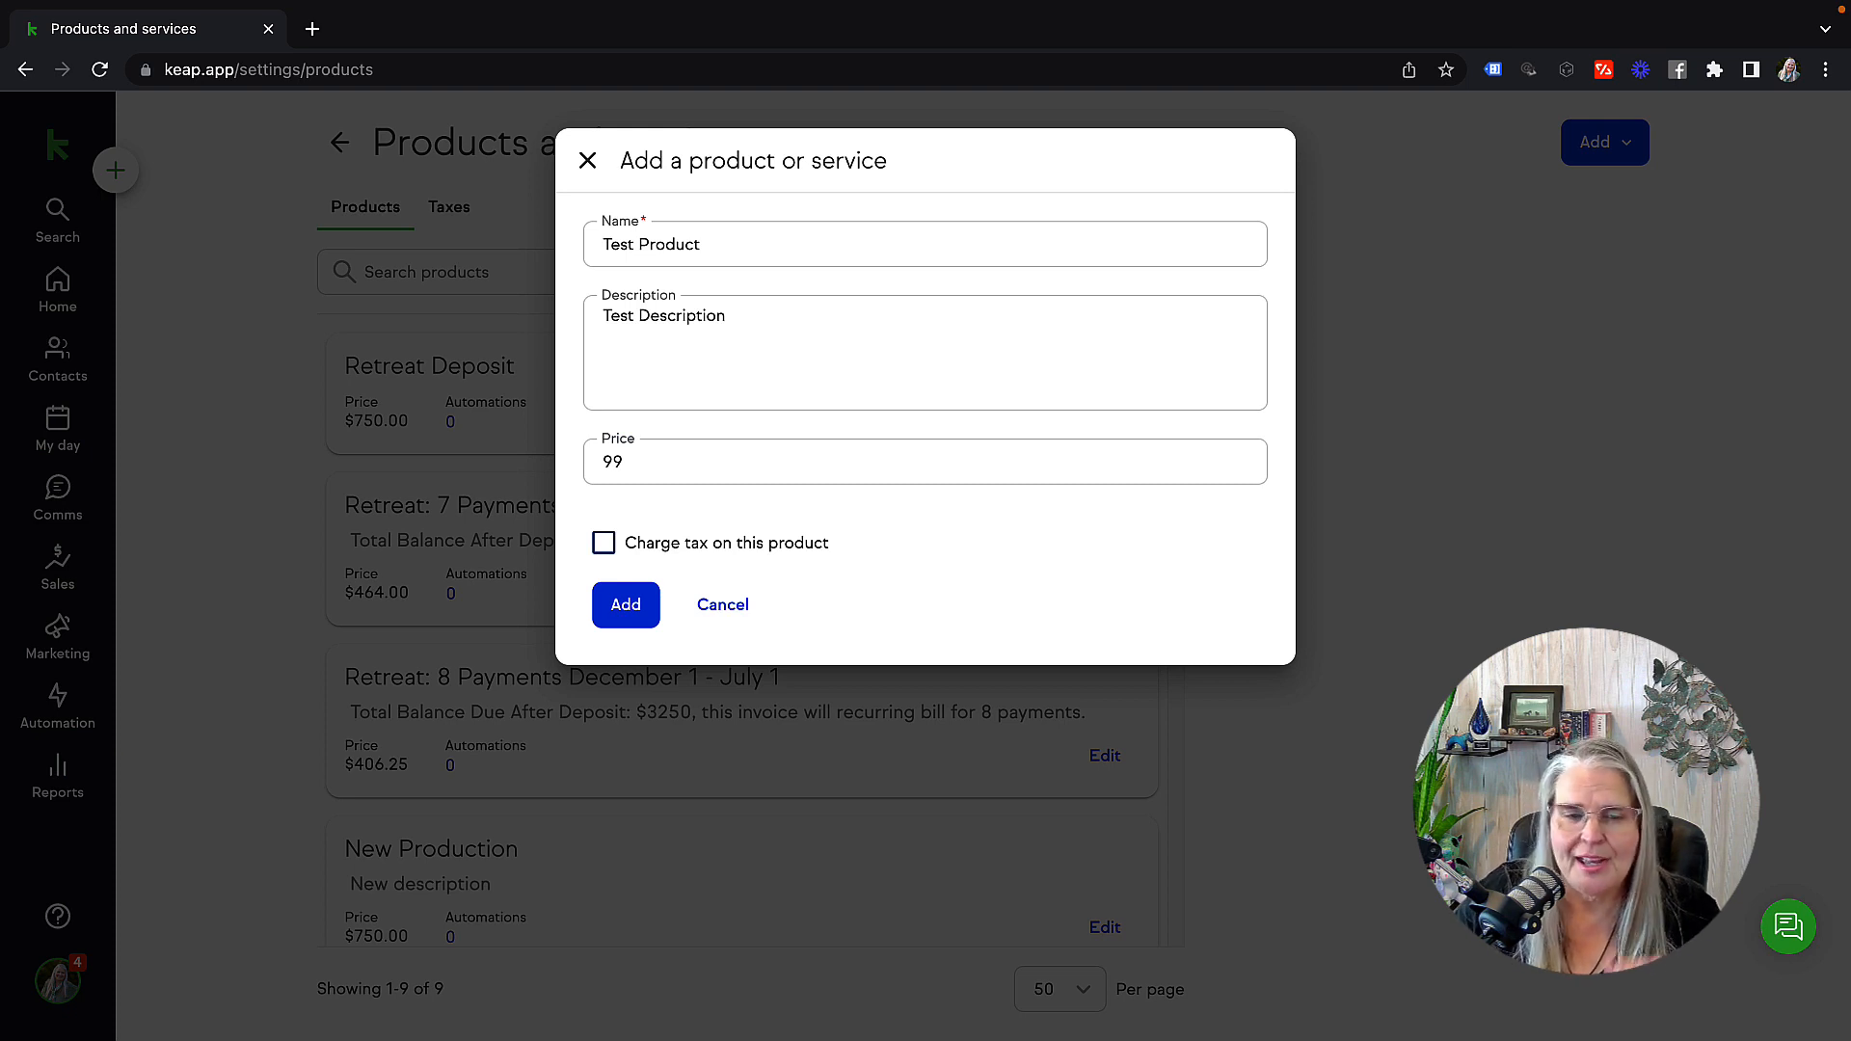
click(623, 627)
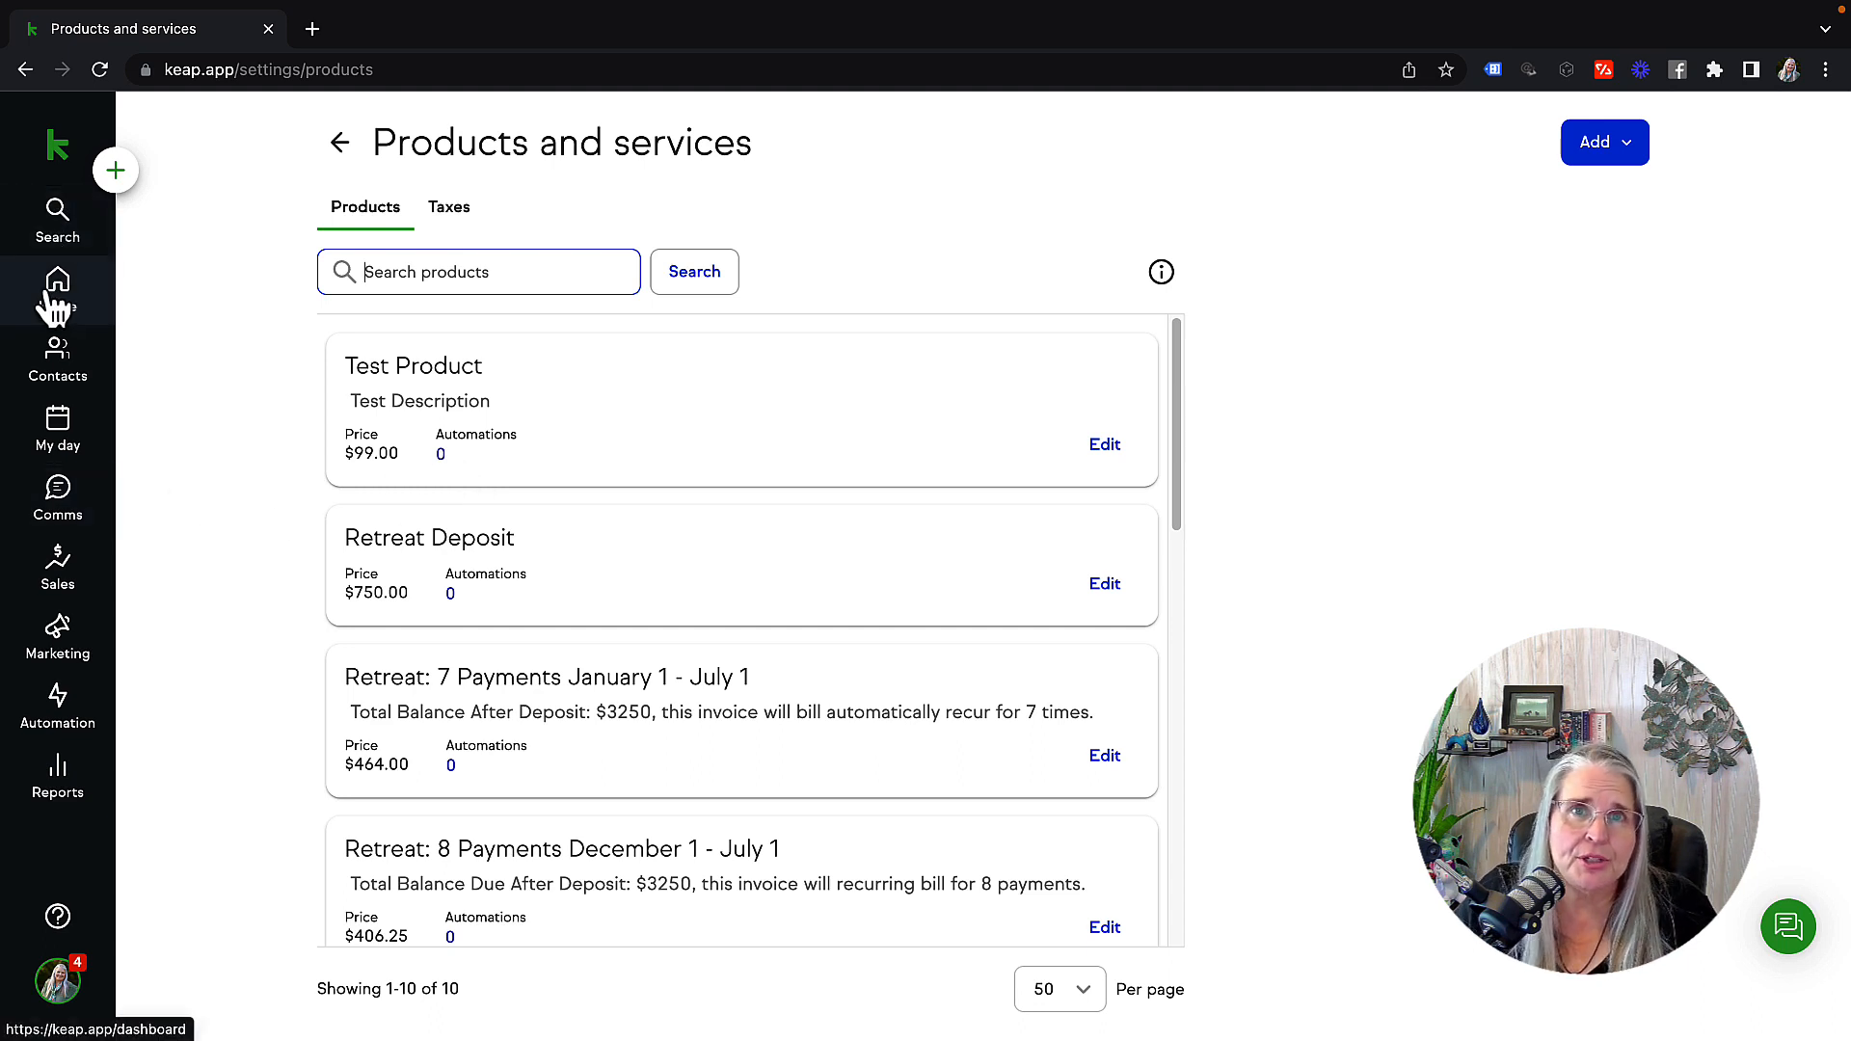
Go to the checkout forms in the sales area and create a new checkout form
click(58, 581)
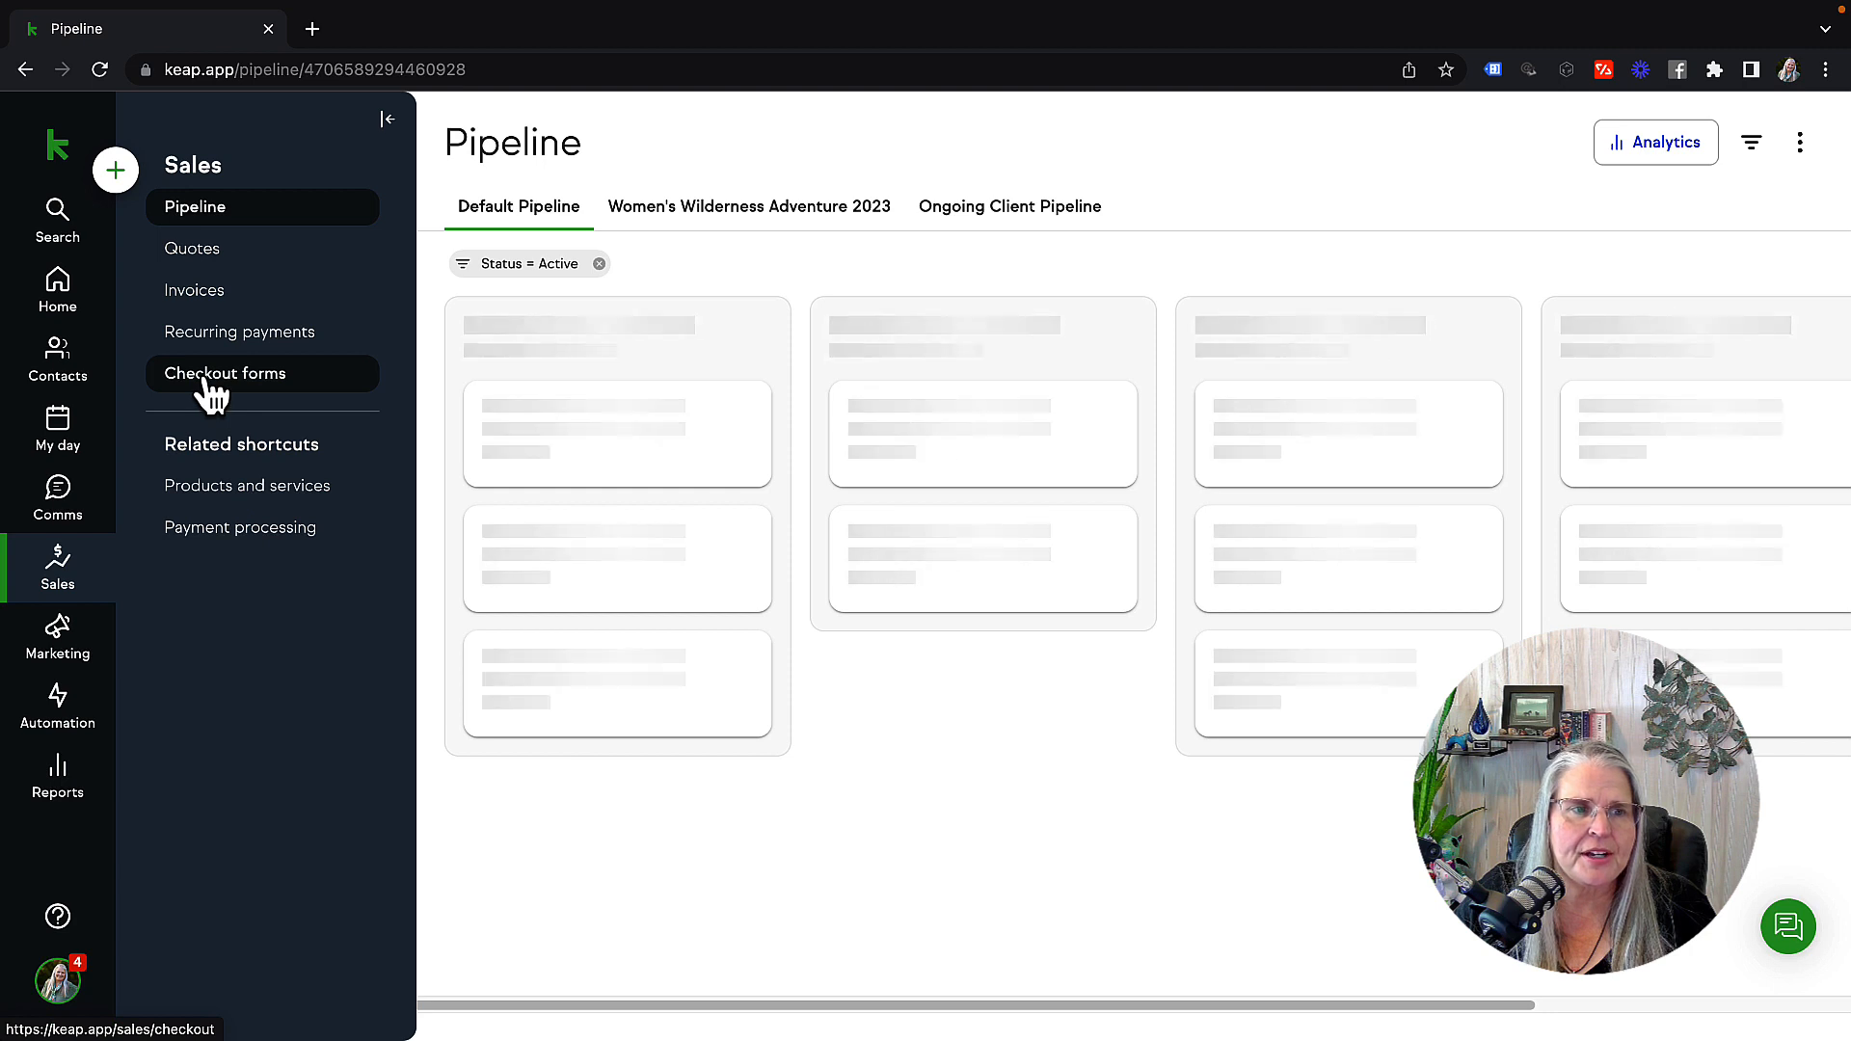
click(202, 378)
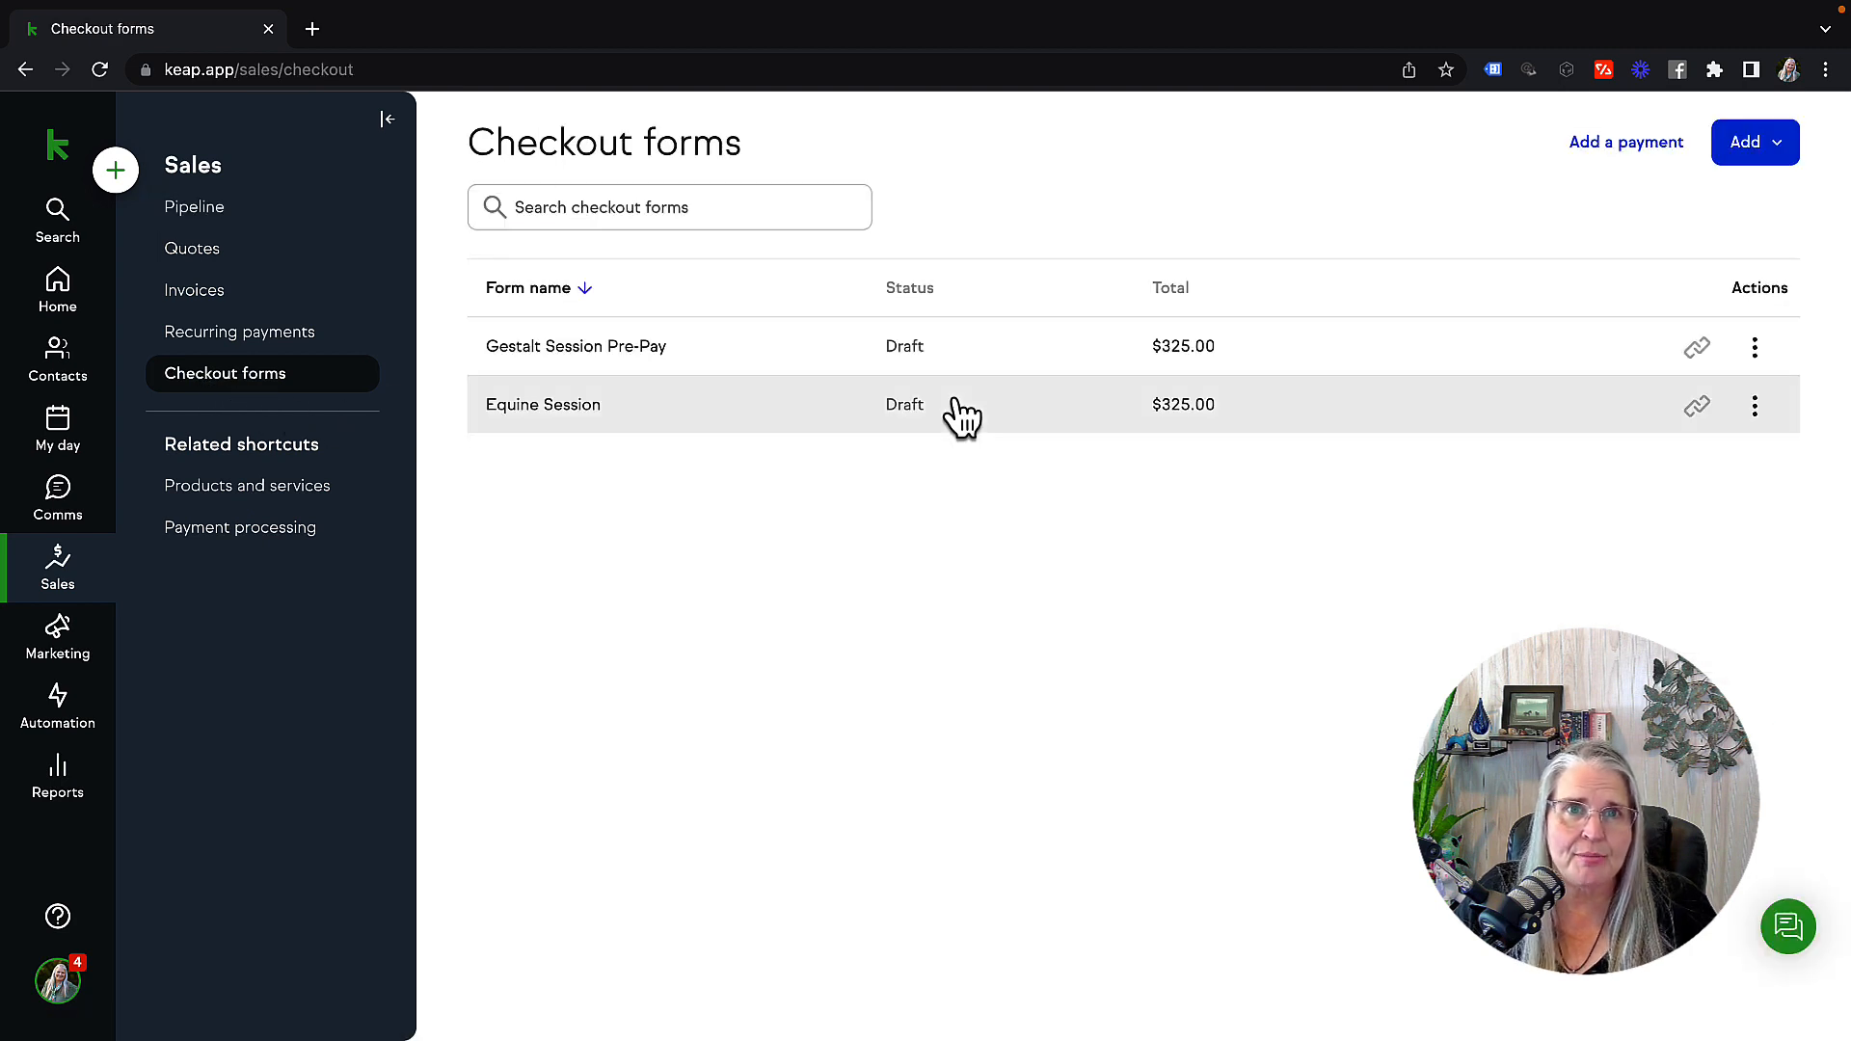
click(1779, 154)
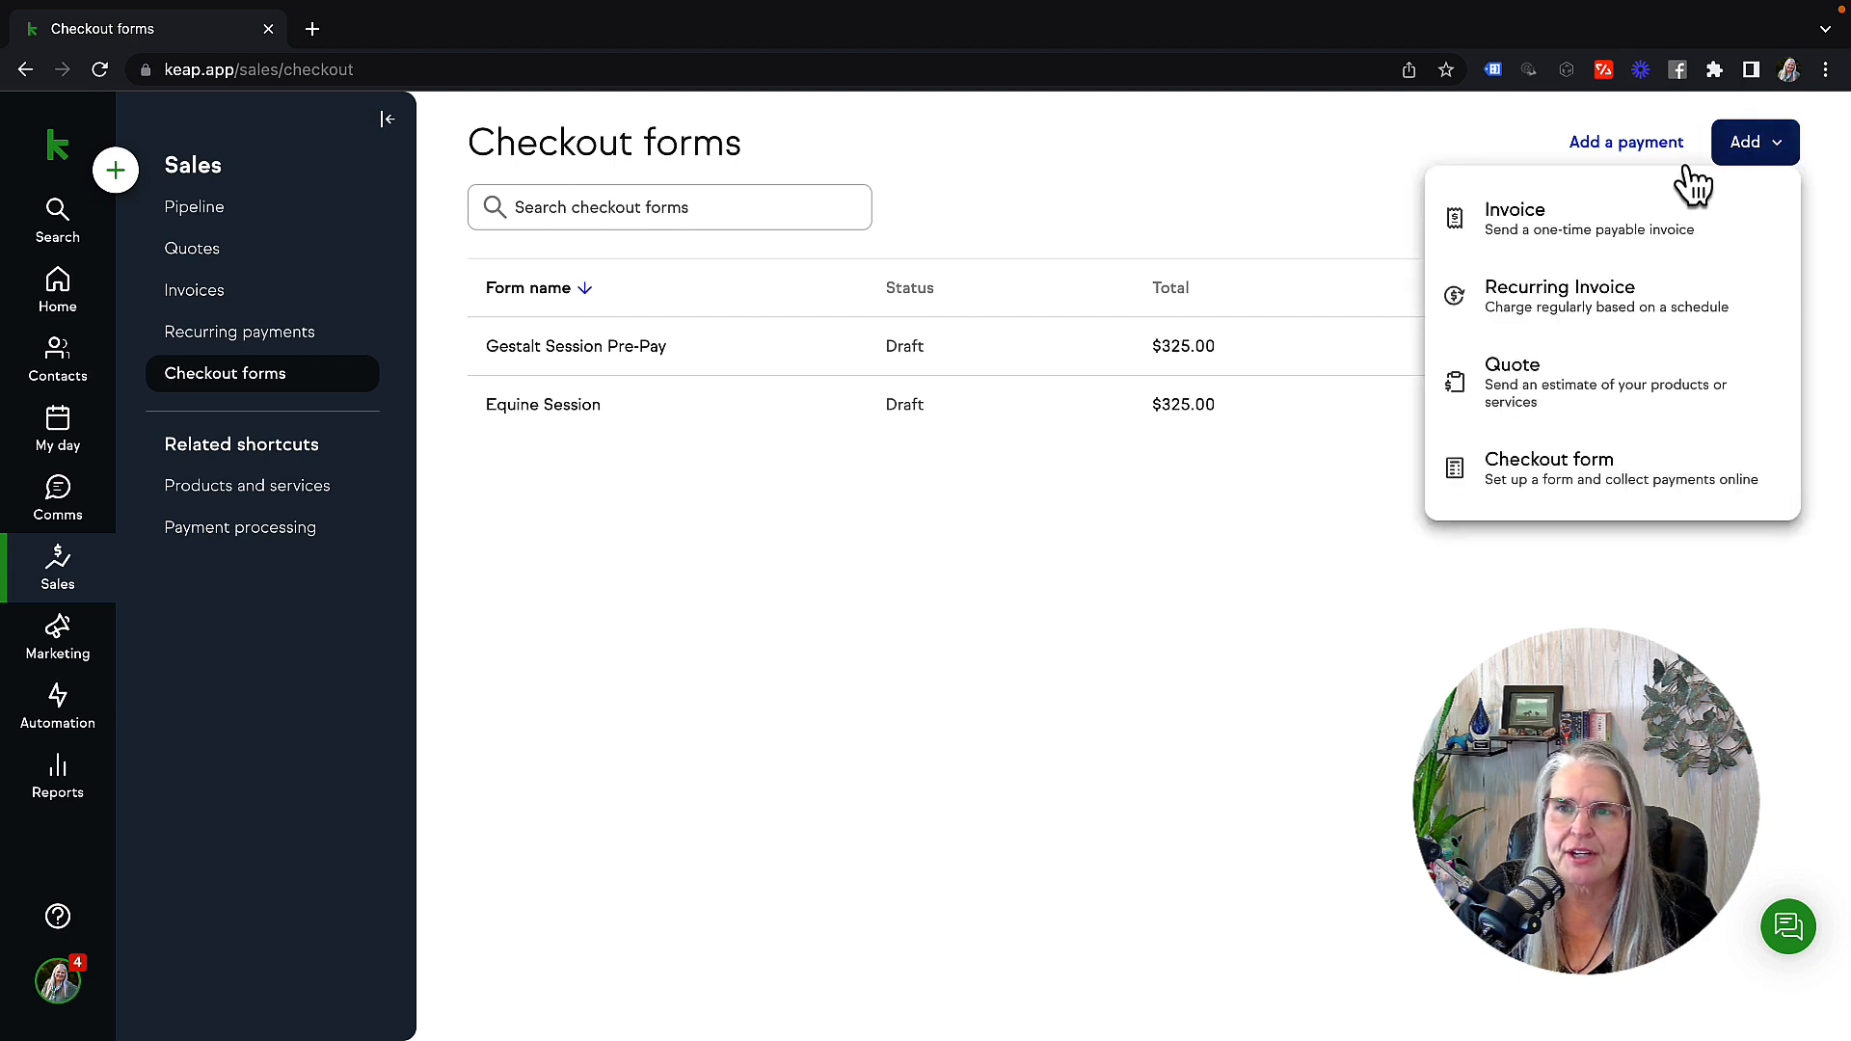
click(1481, 477)
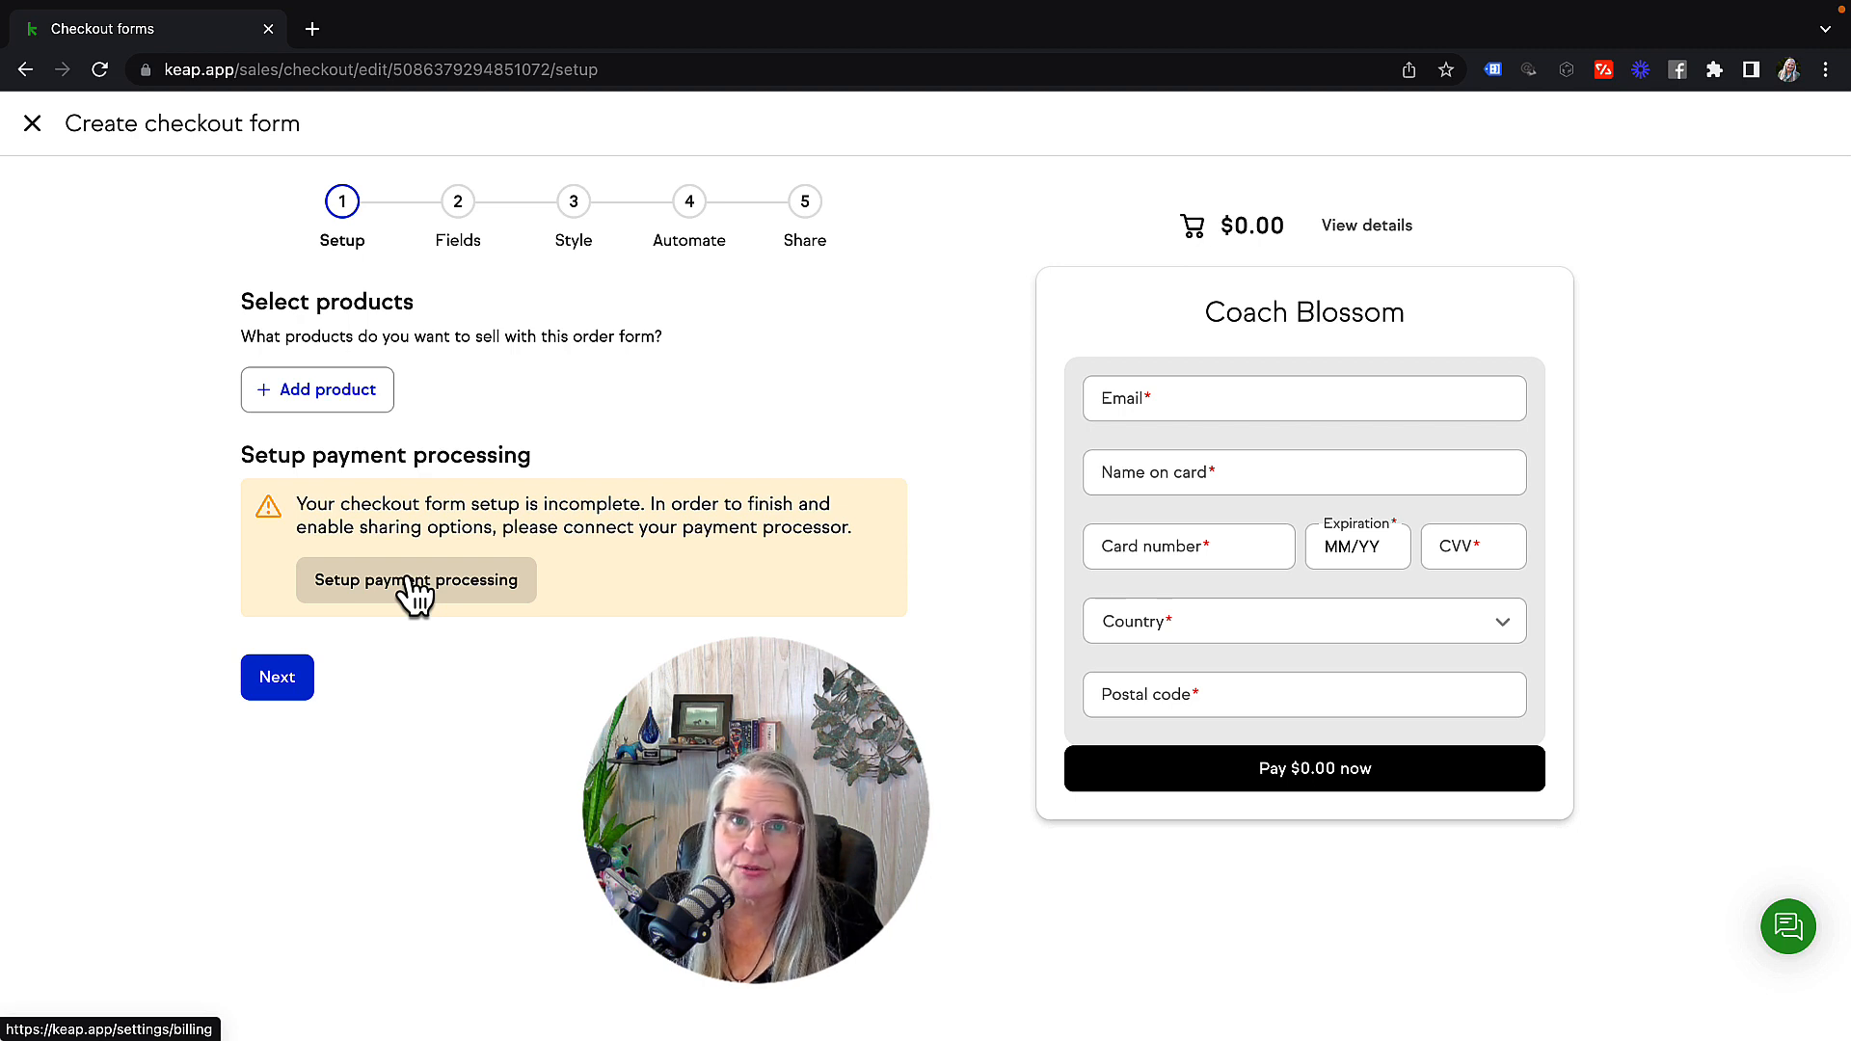
Add Test Product to the products sold with the checkout form and continue to the Fields stage
click(345, 394)
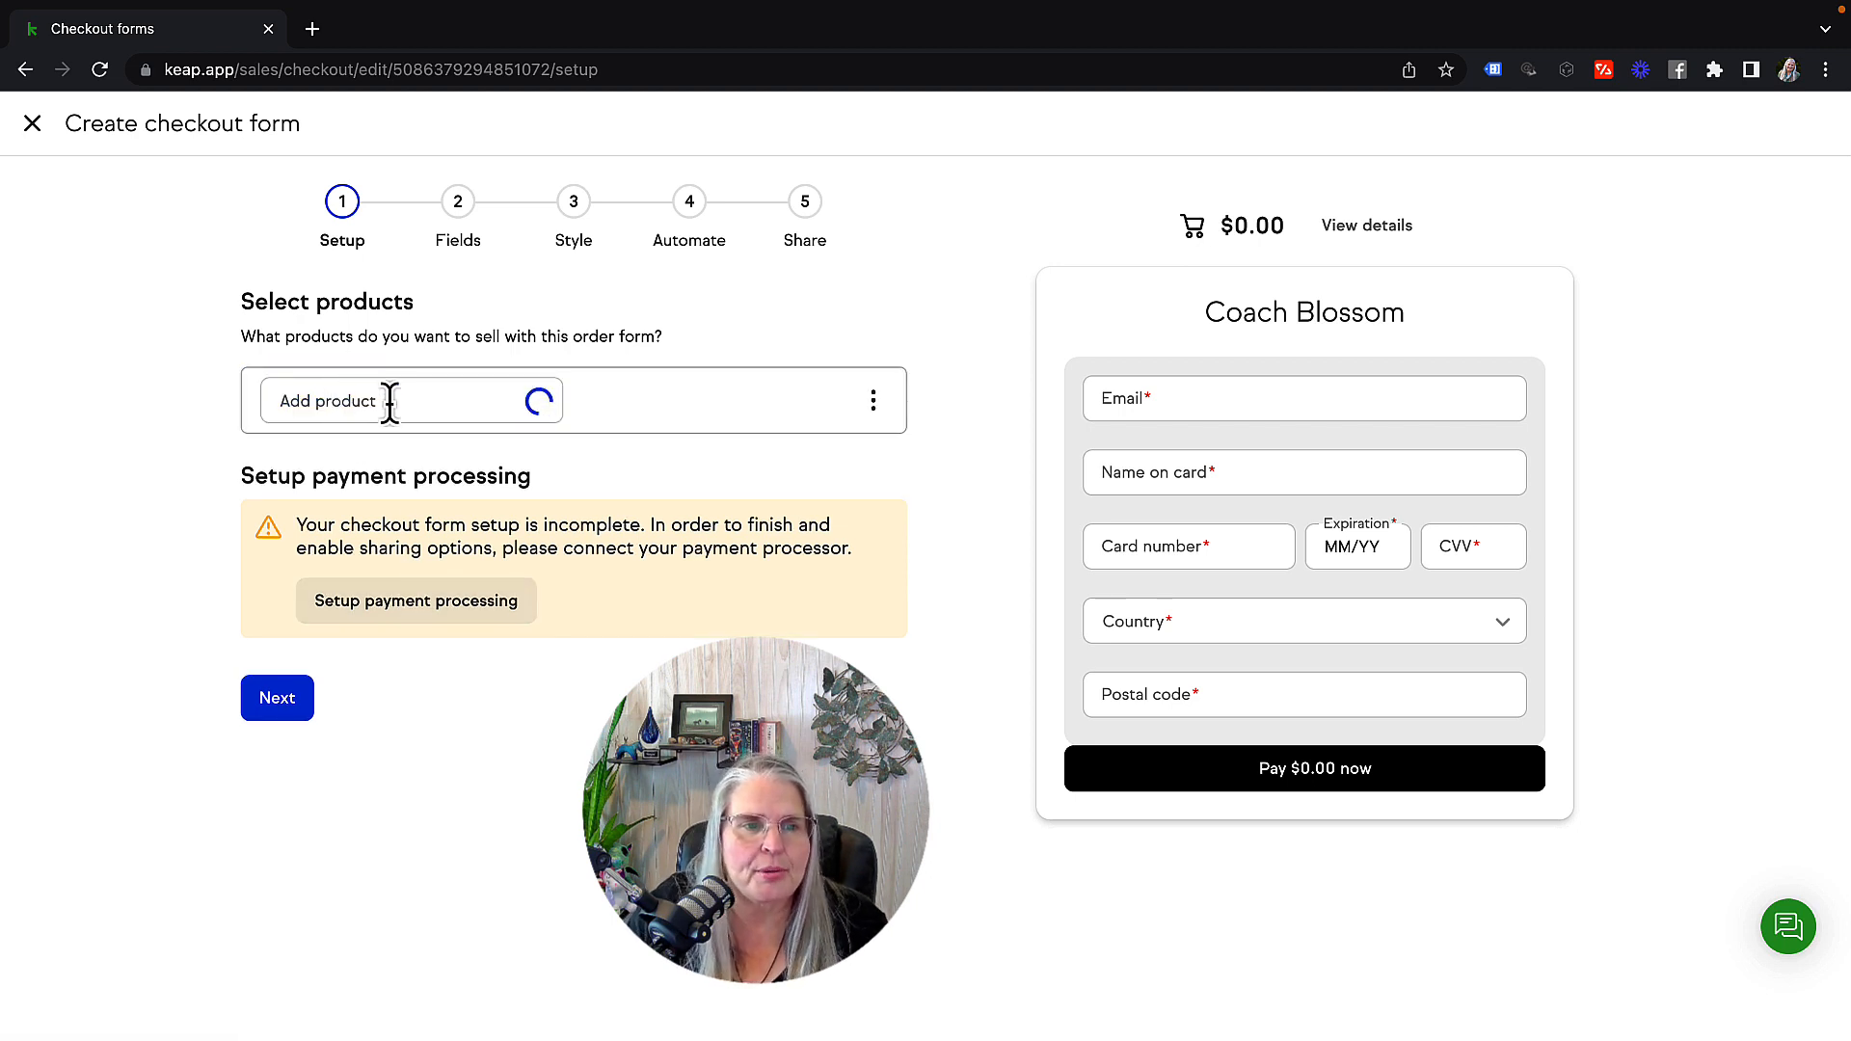
click(347, 537)
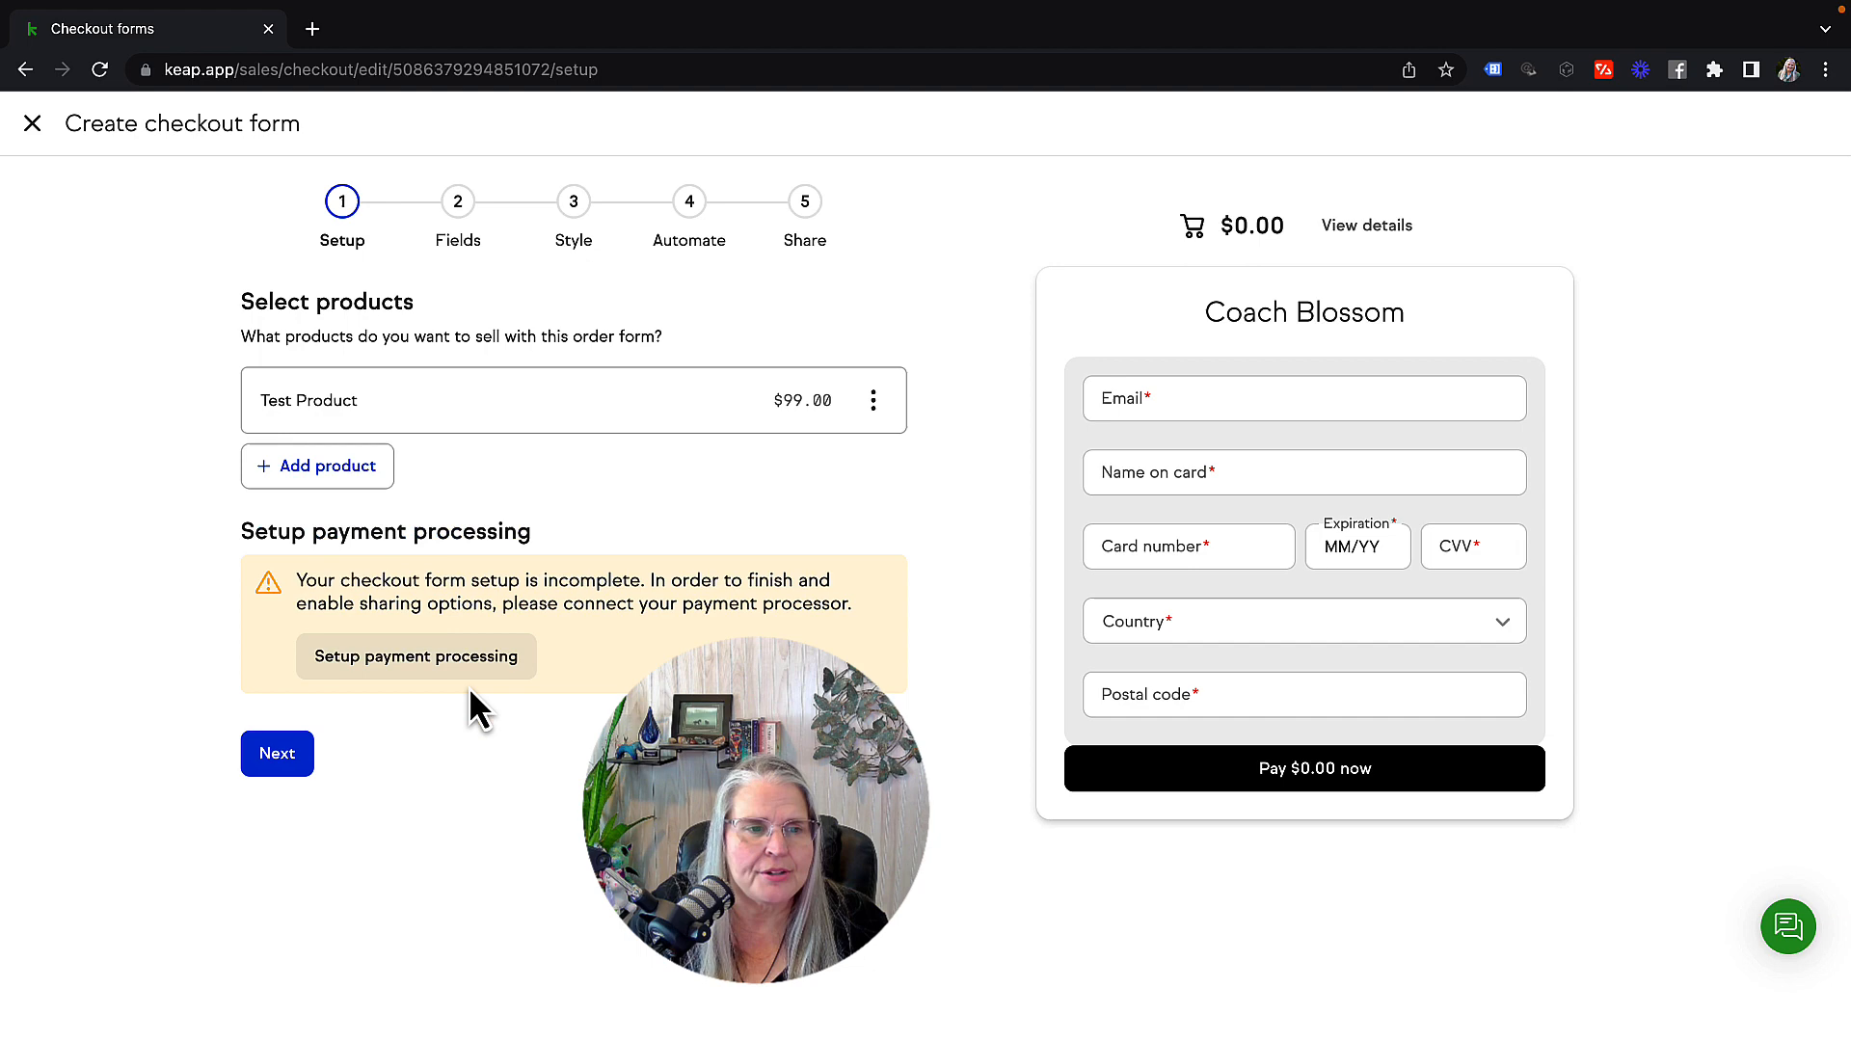
click(277, 757)
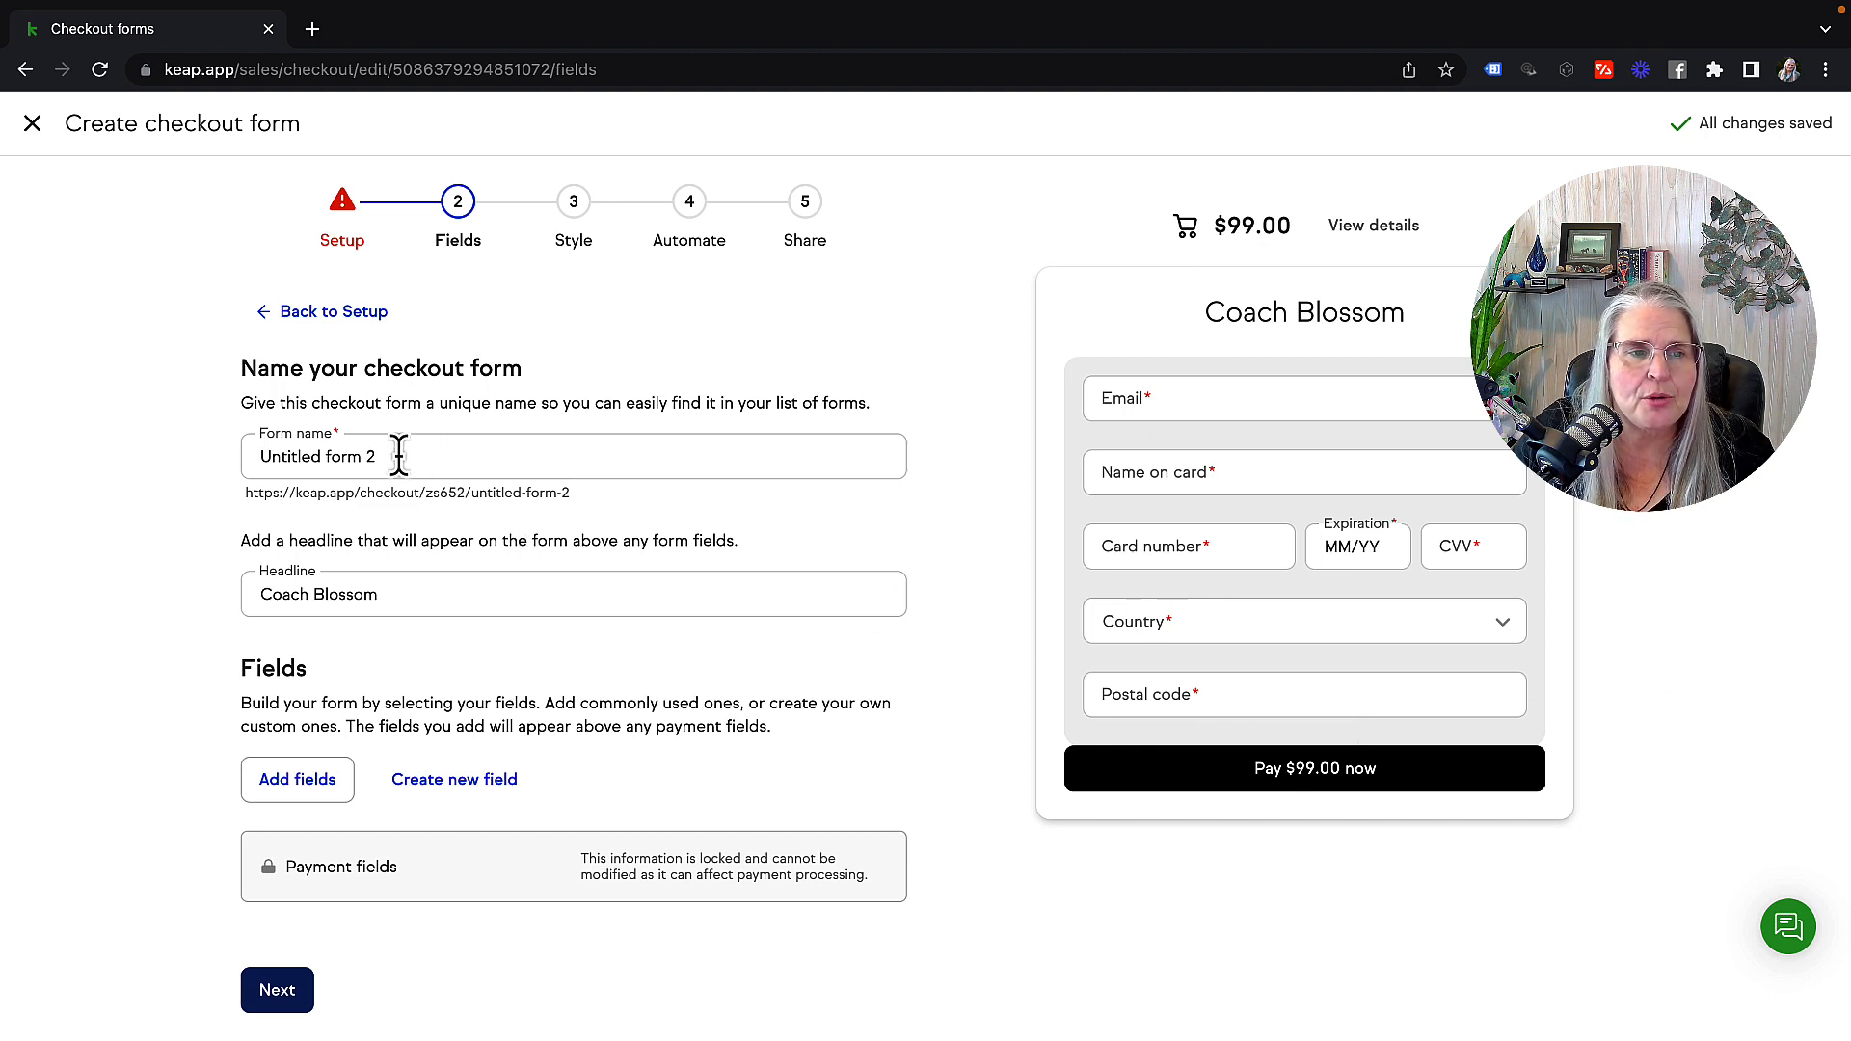
Name the checkout form Test Form
drag(393, 459, 264, 456)
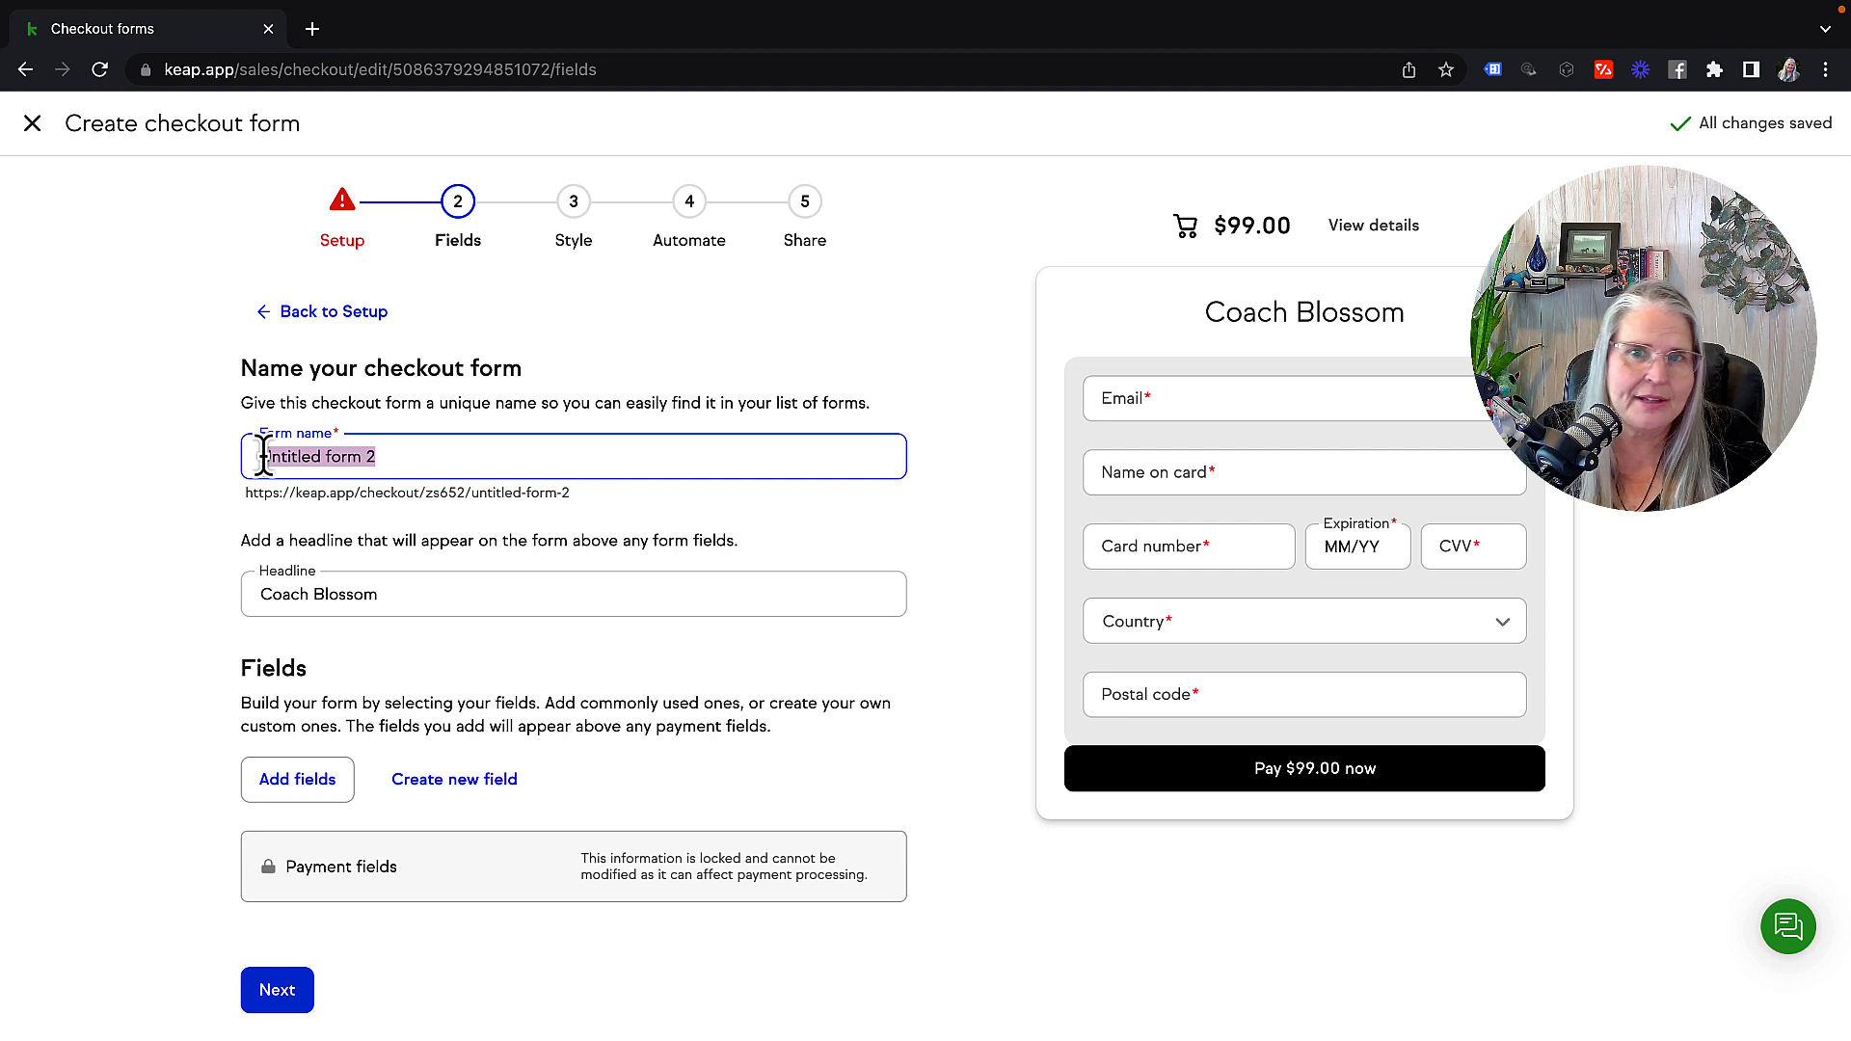
text(Test)
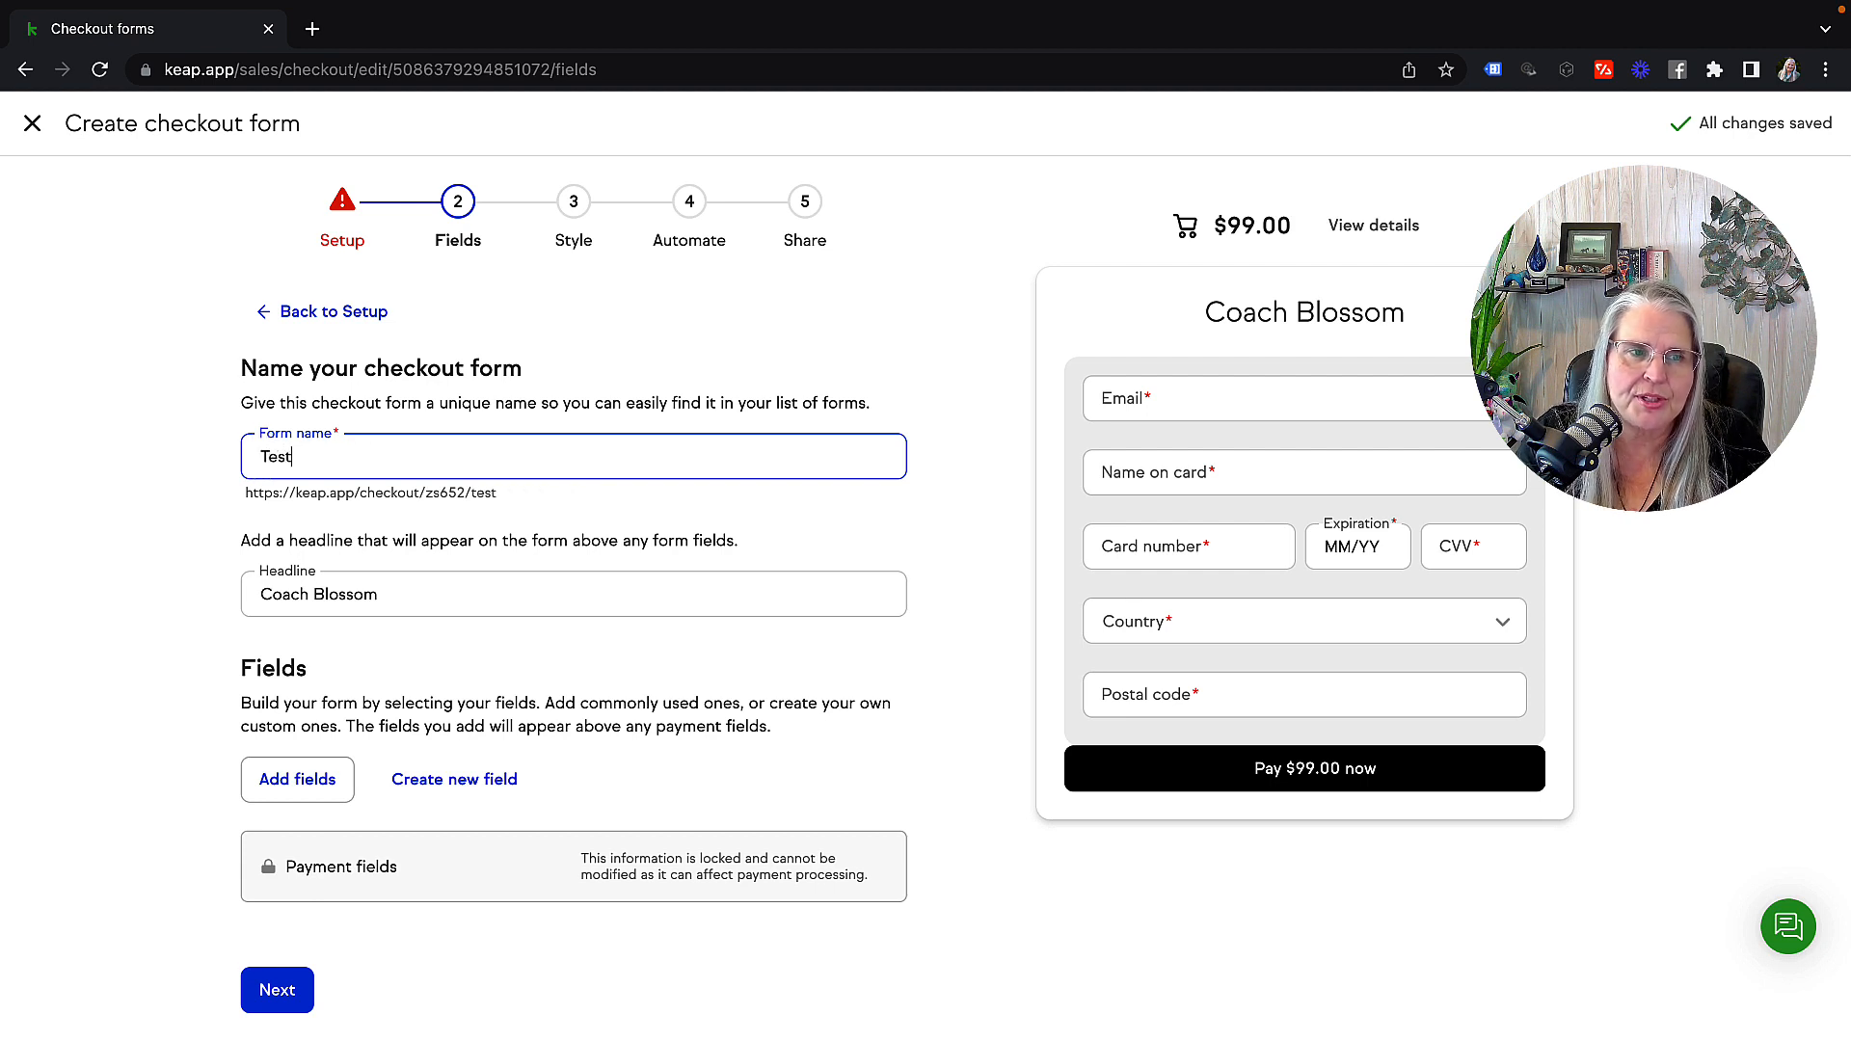
text( Form)
key(Tab)
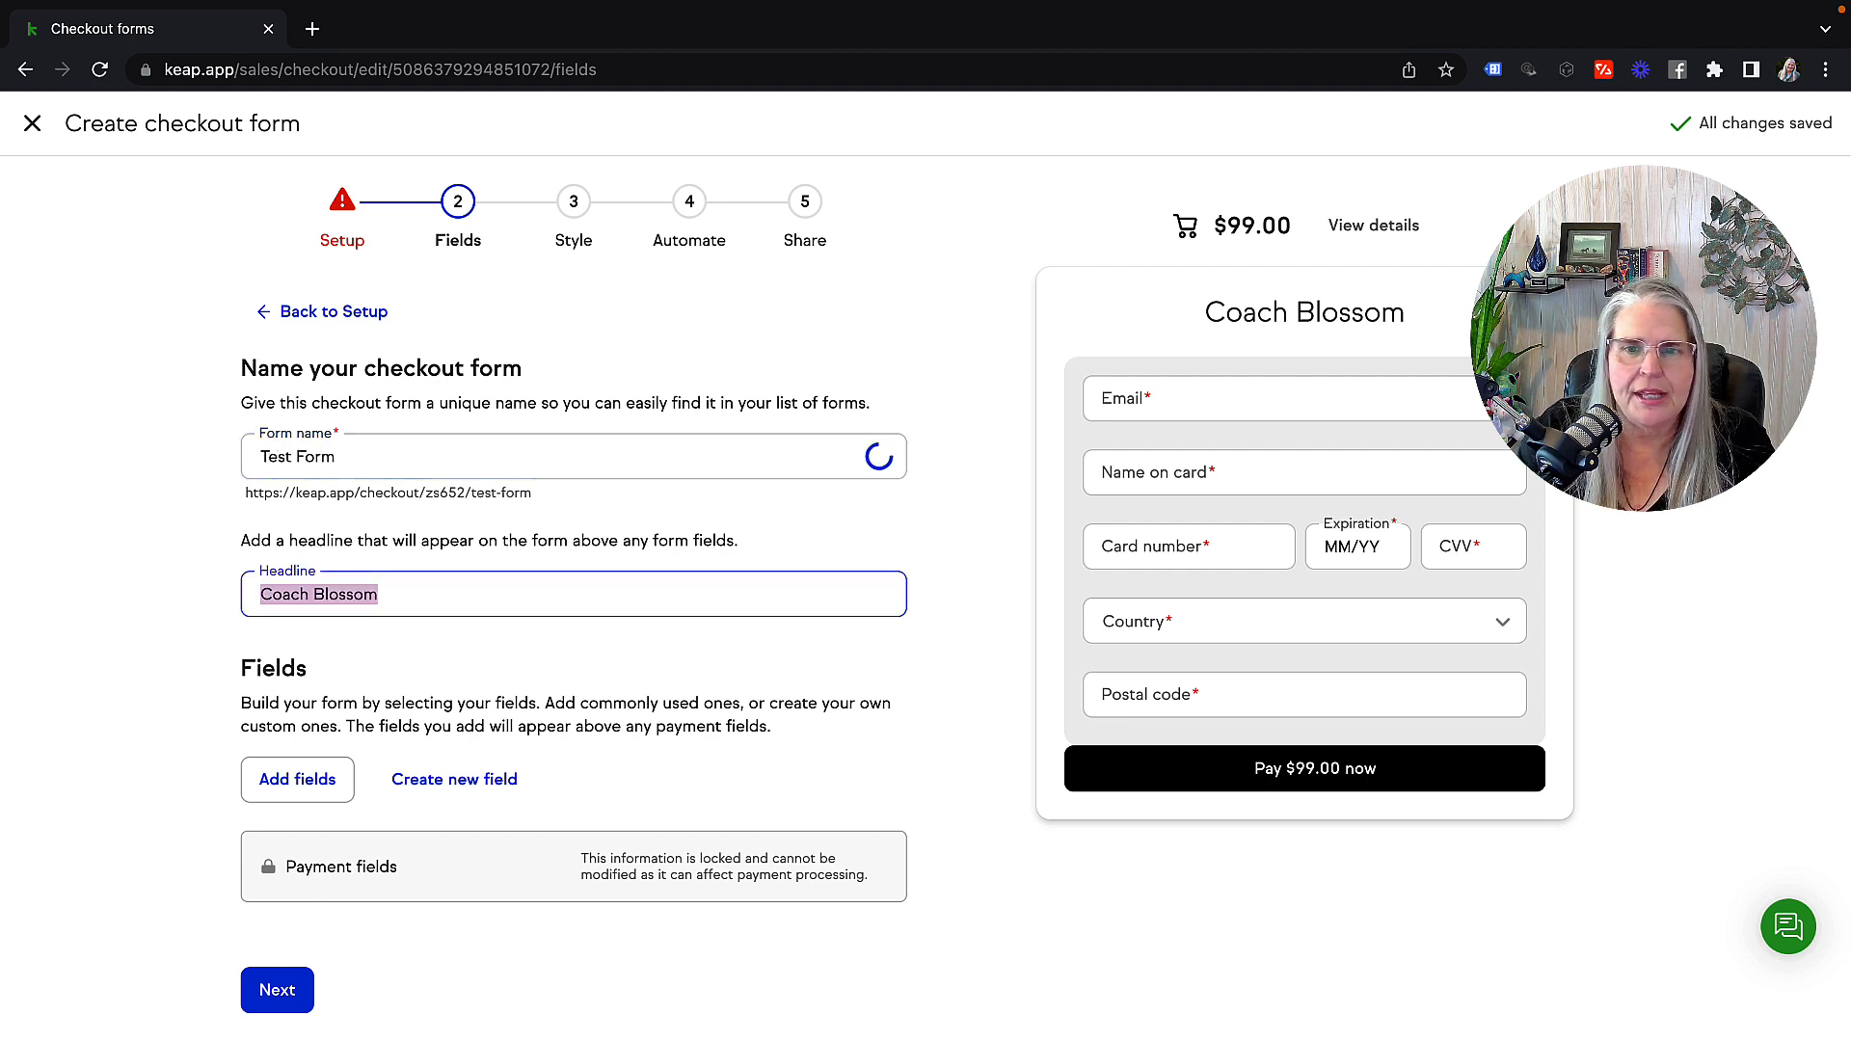
text(Imag)
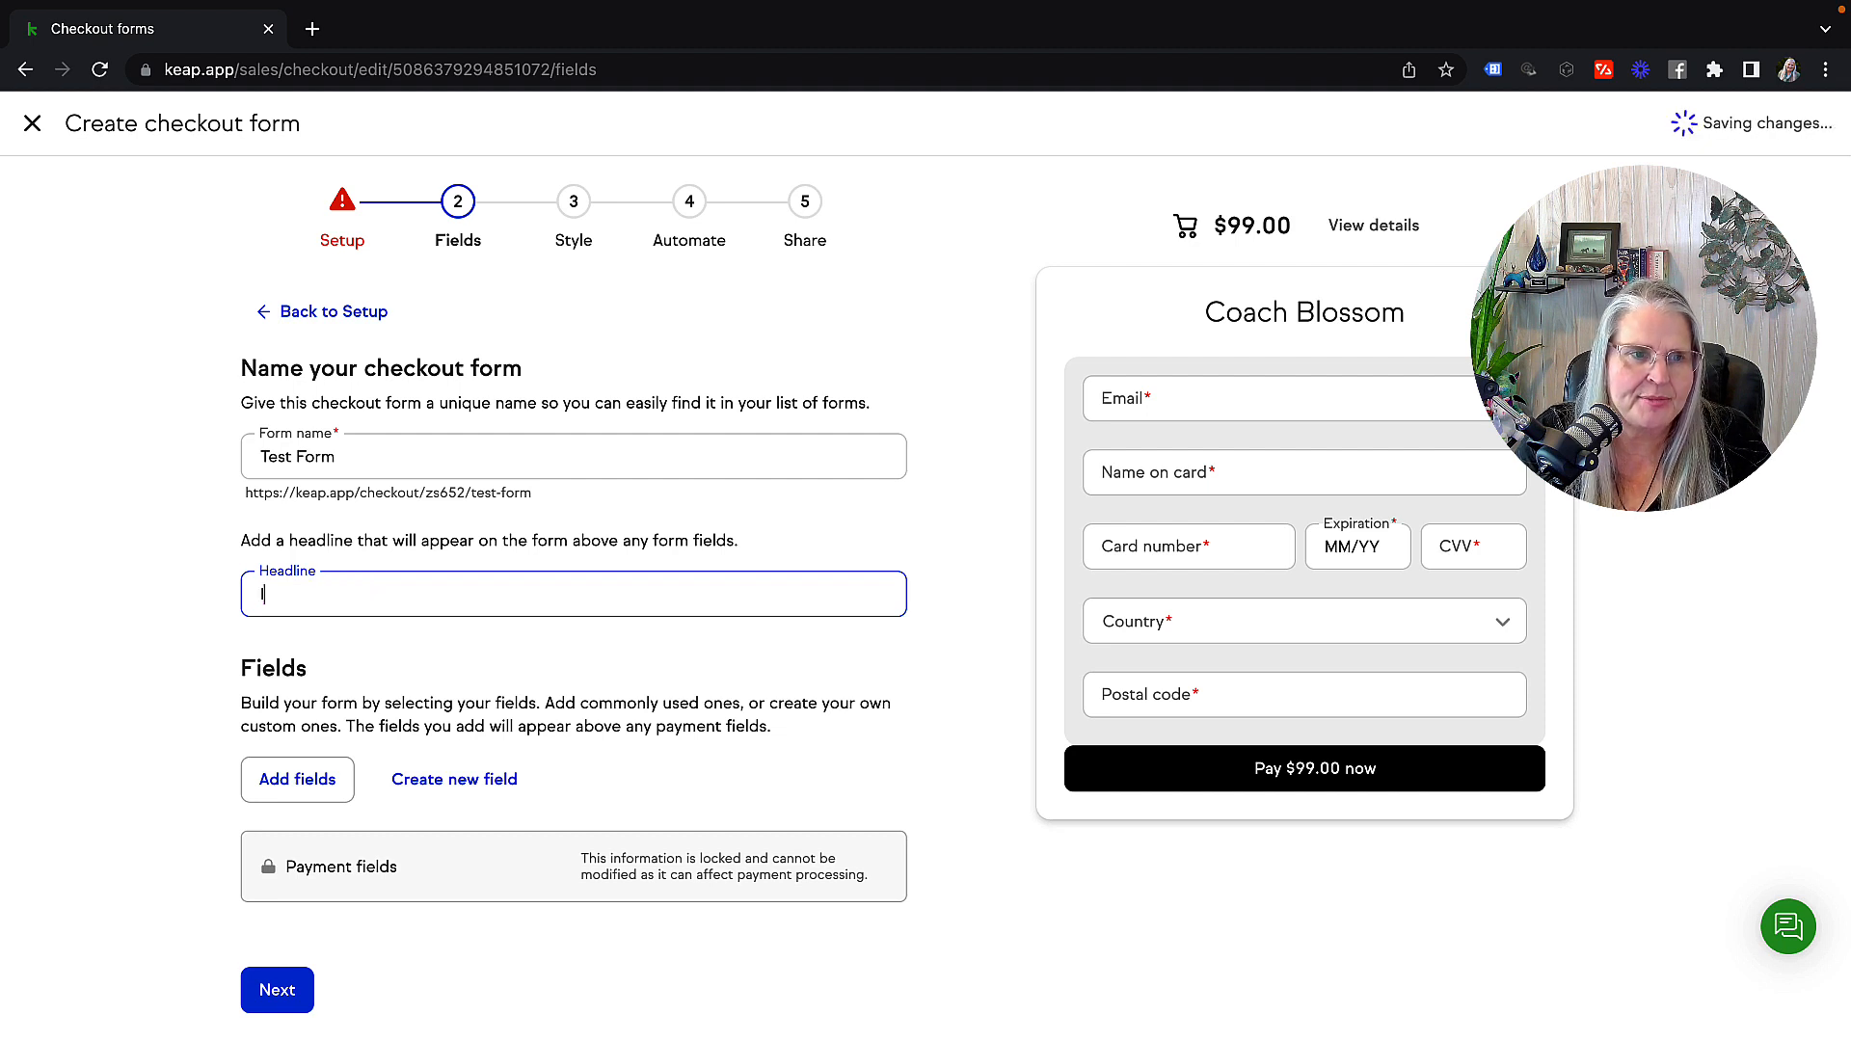
key(BackSpace)
key(BackSpace)
key(BackSpace)
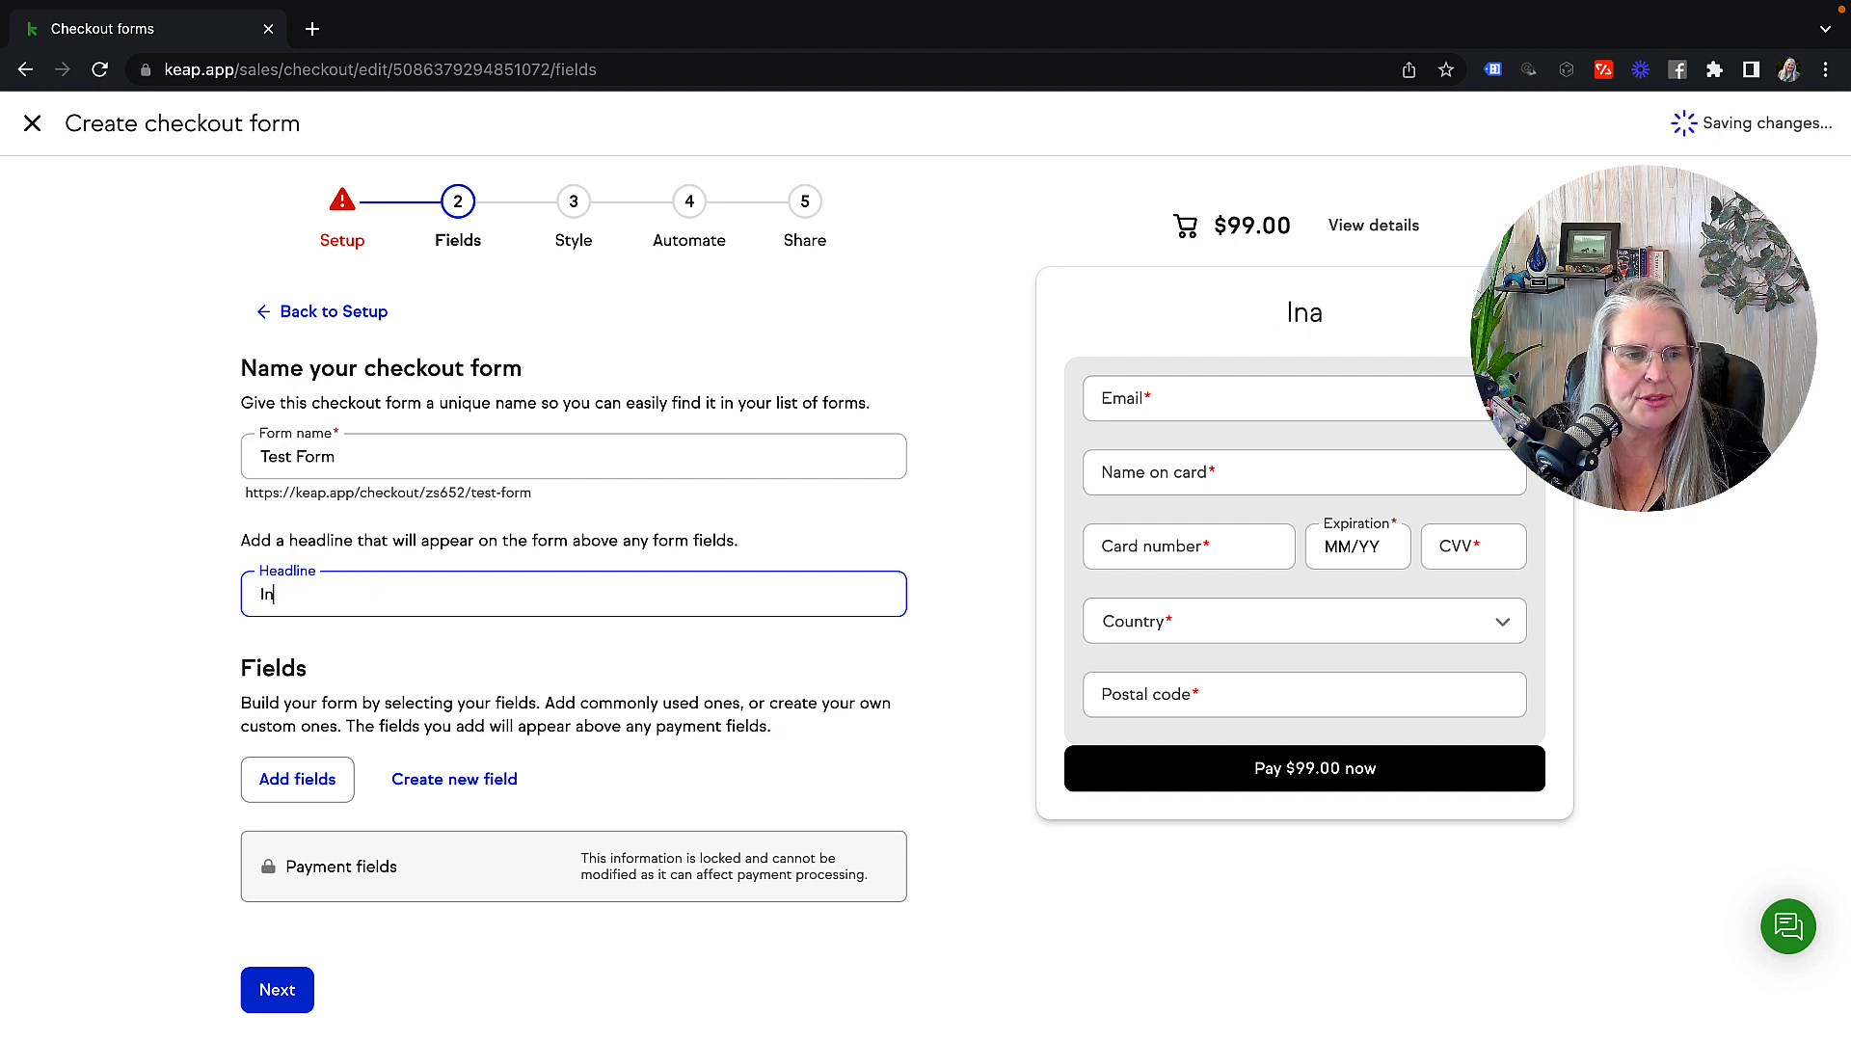
text(n)
key(BackSpace)
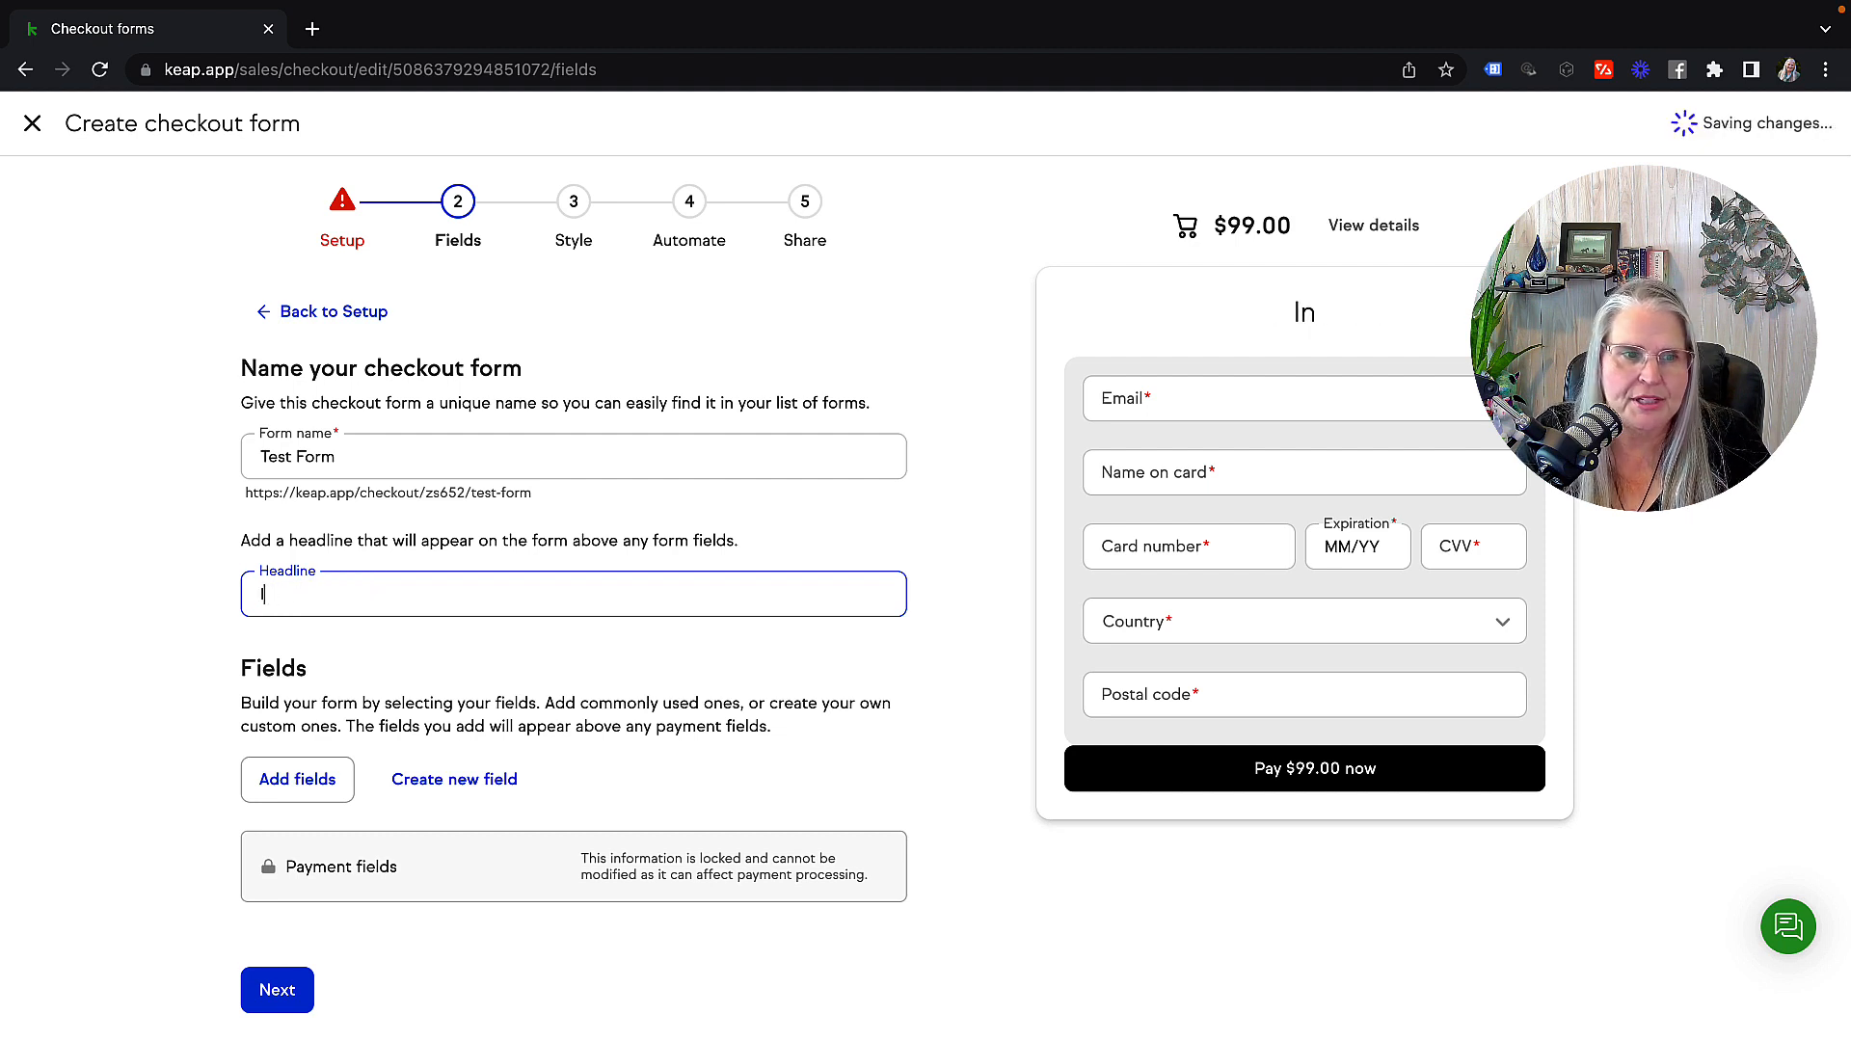
text(mg)
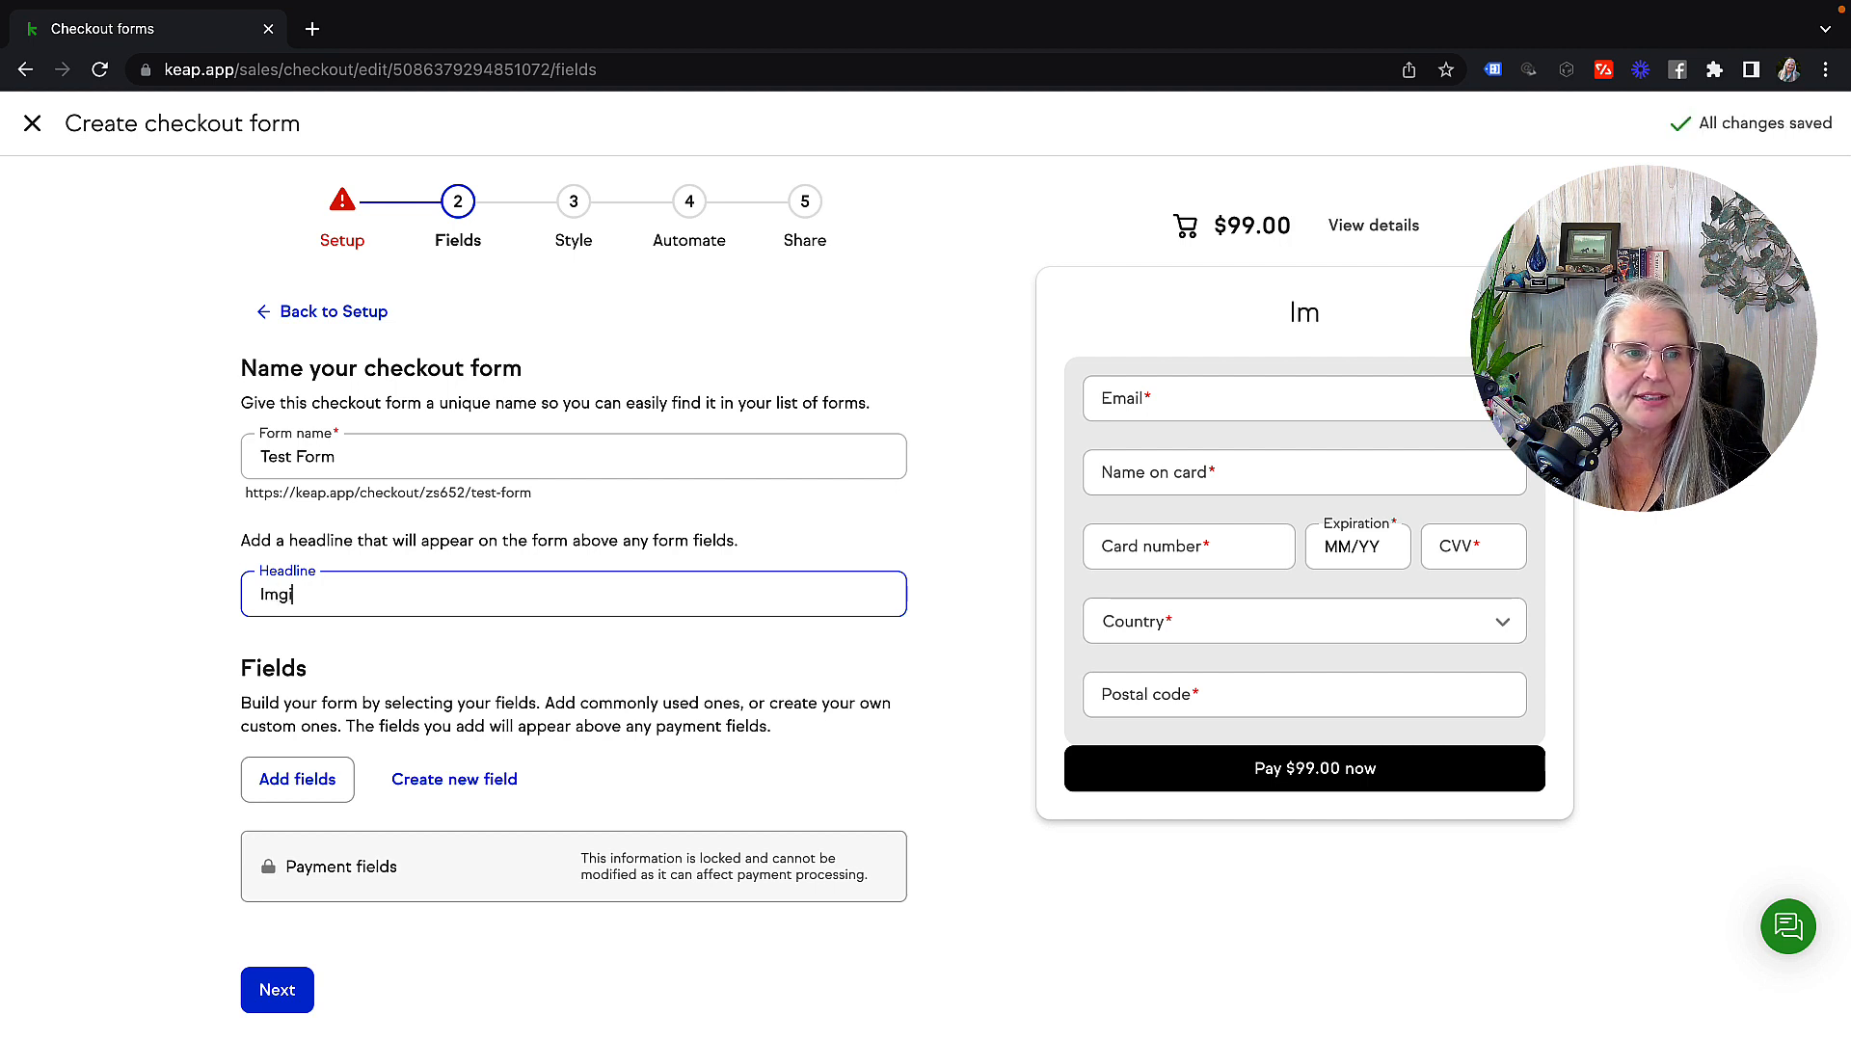
text(i)
Replace the form name with Imaginary Form and copy that text
click(378, 447)
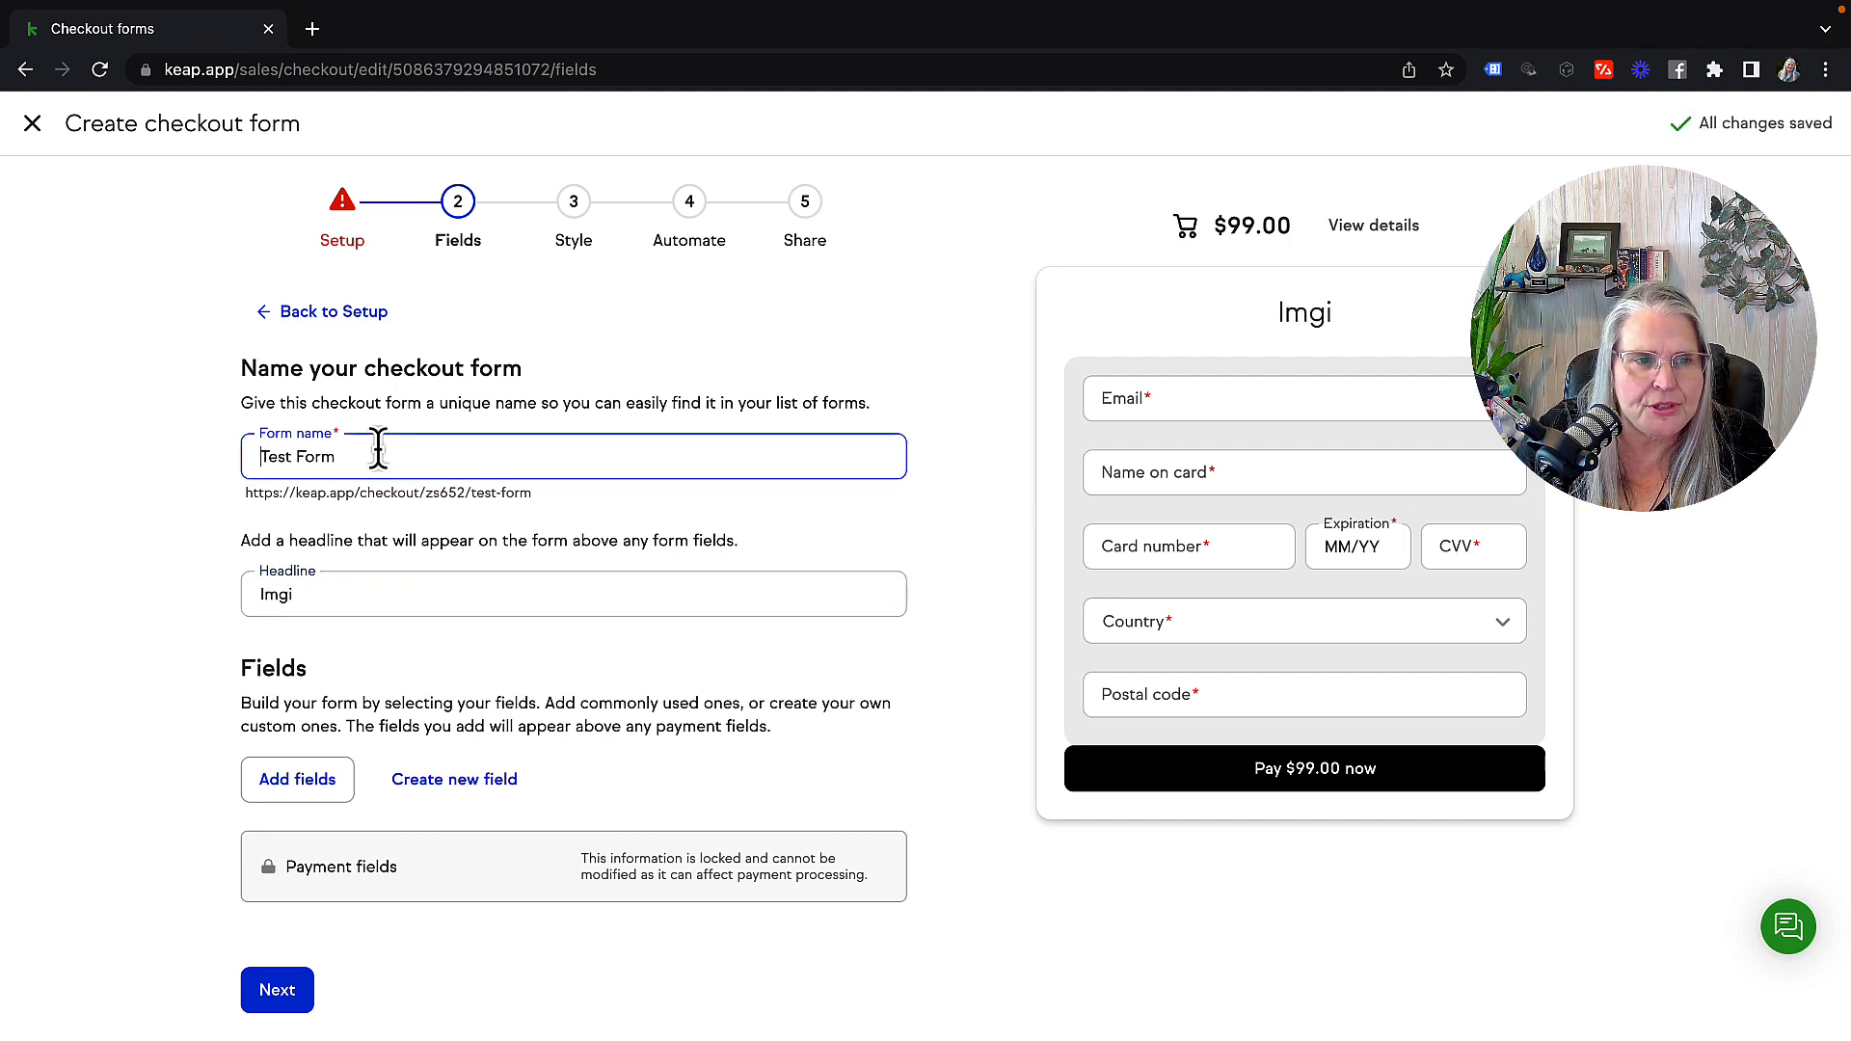
key(alt+shift+Left)
key(alt+shift+Left)
text(Imagi)
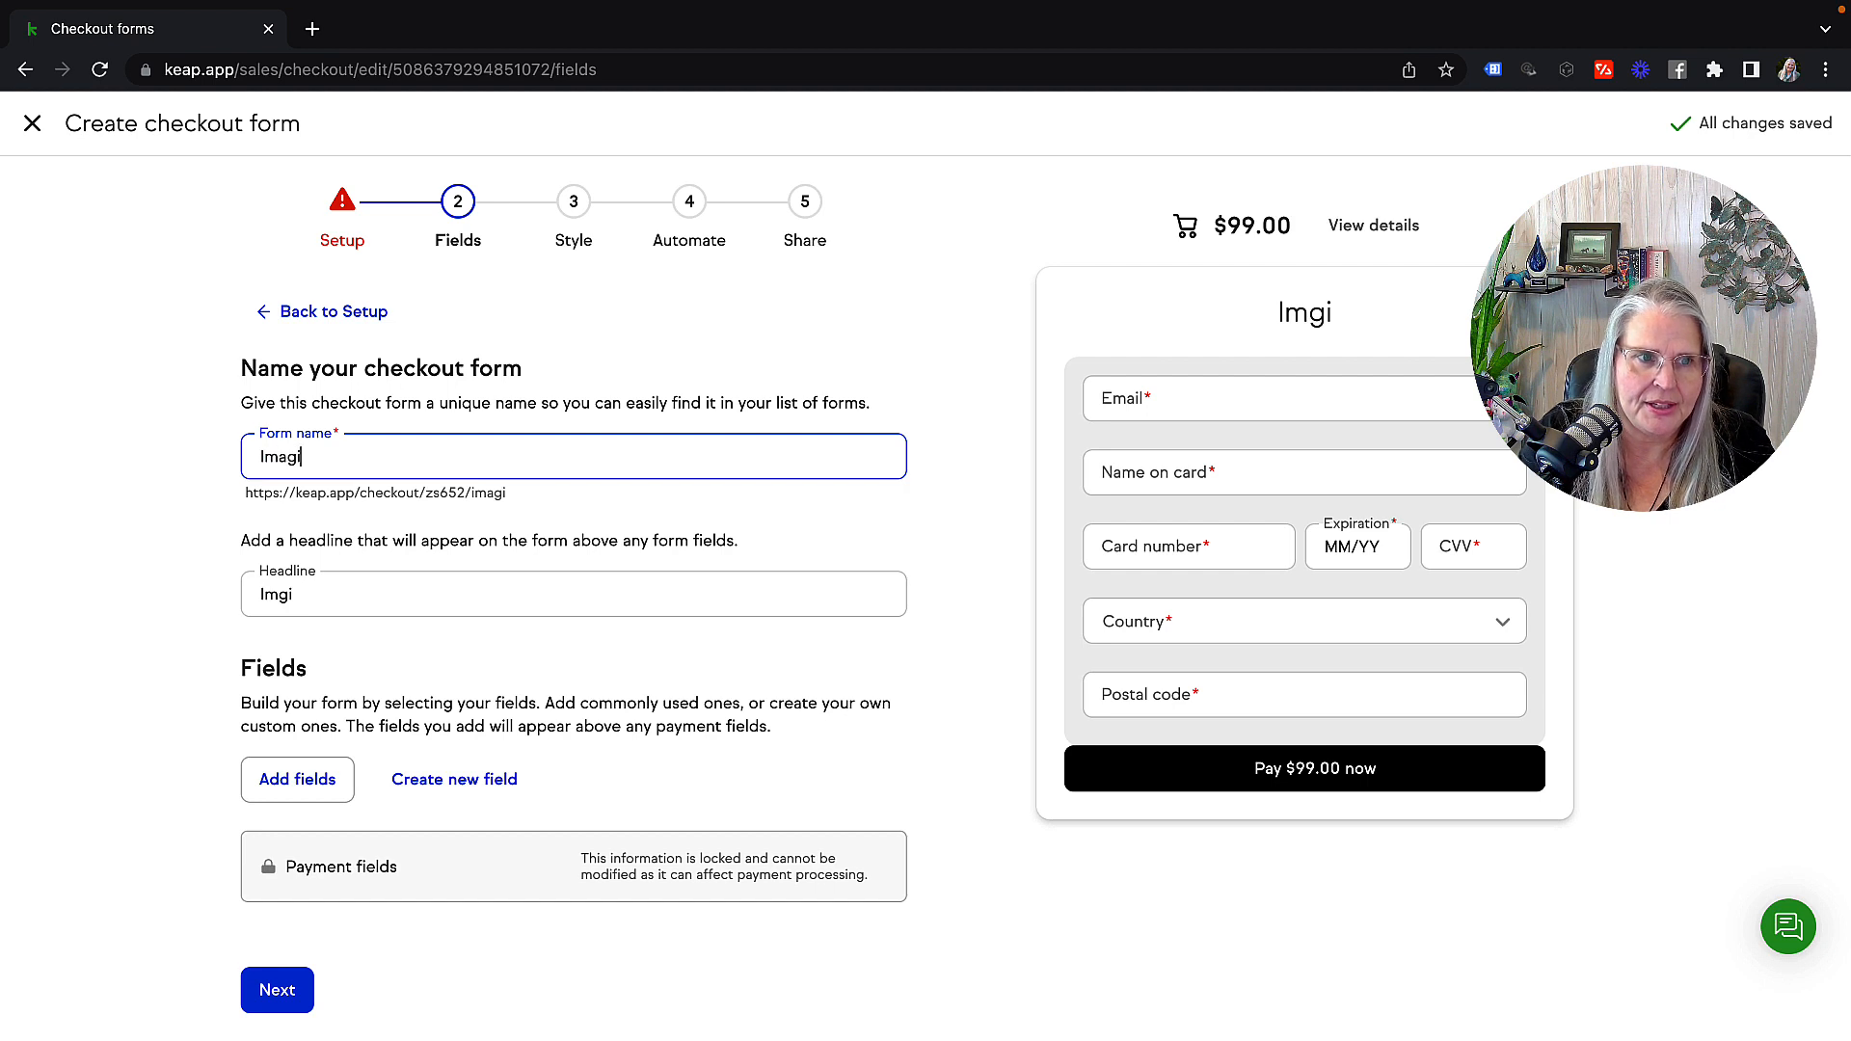
text(nary Form)
key(super+a)
key(super+c)
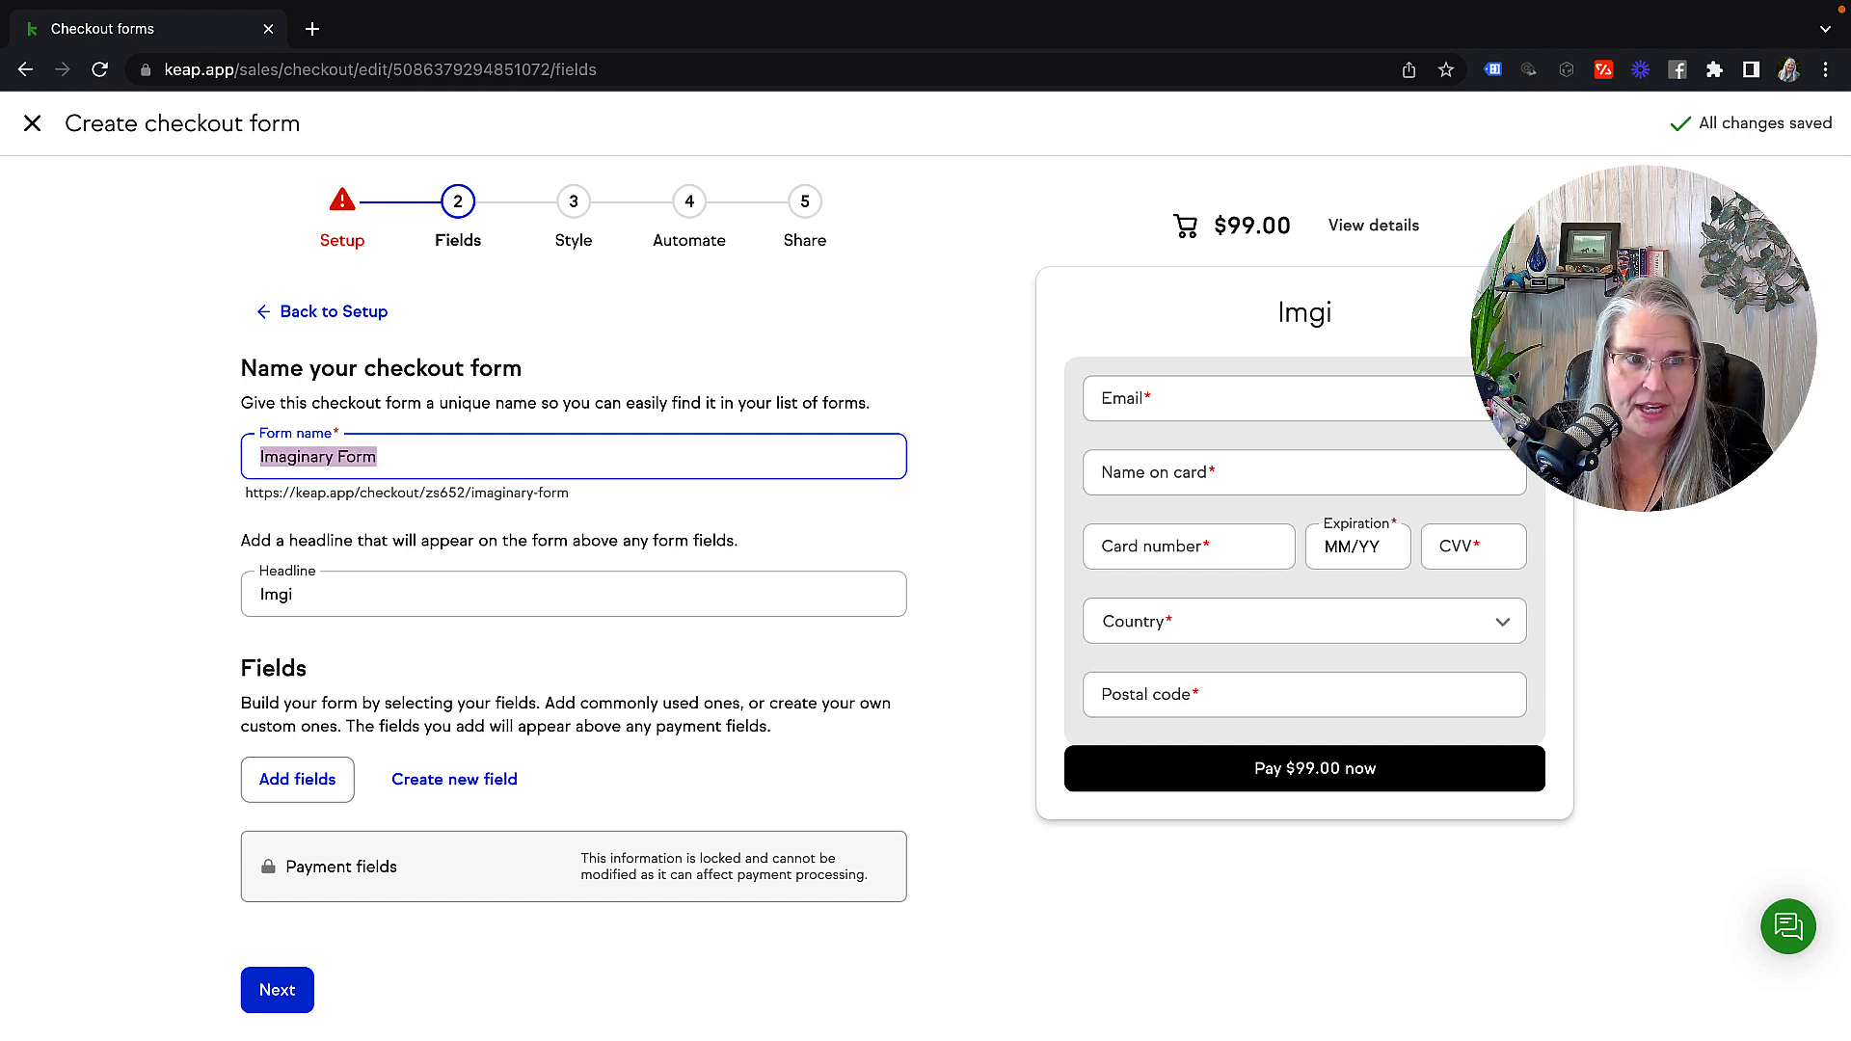
Set the form name back to Test Form and paste Imaginary Form as the headline
text(Test Form)
key(Tab)
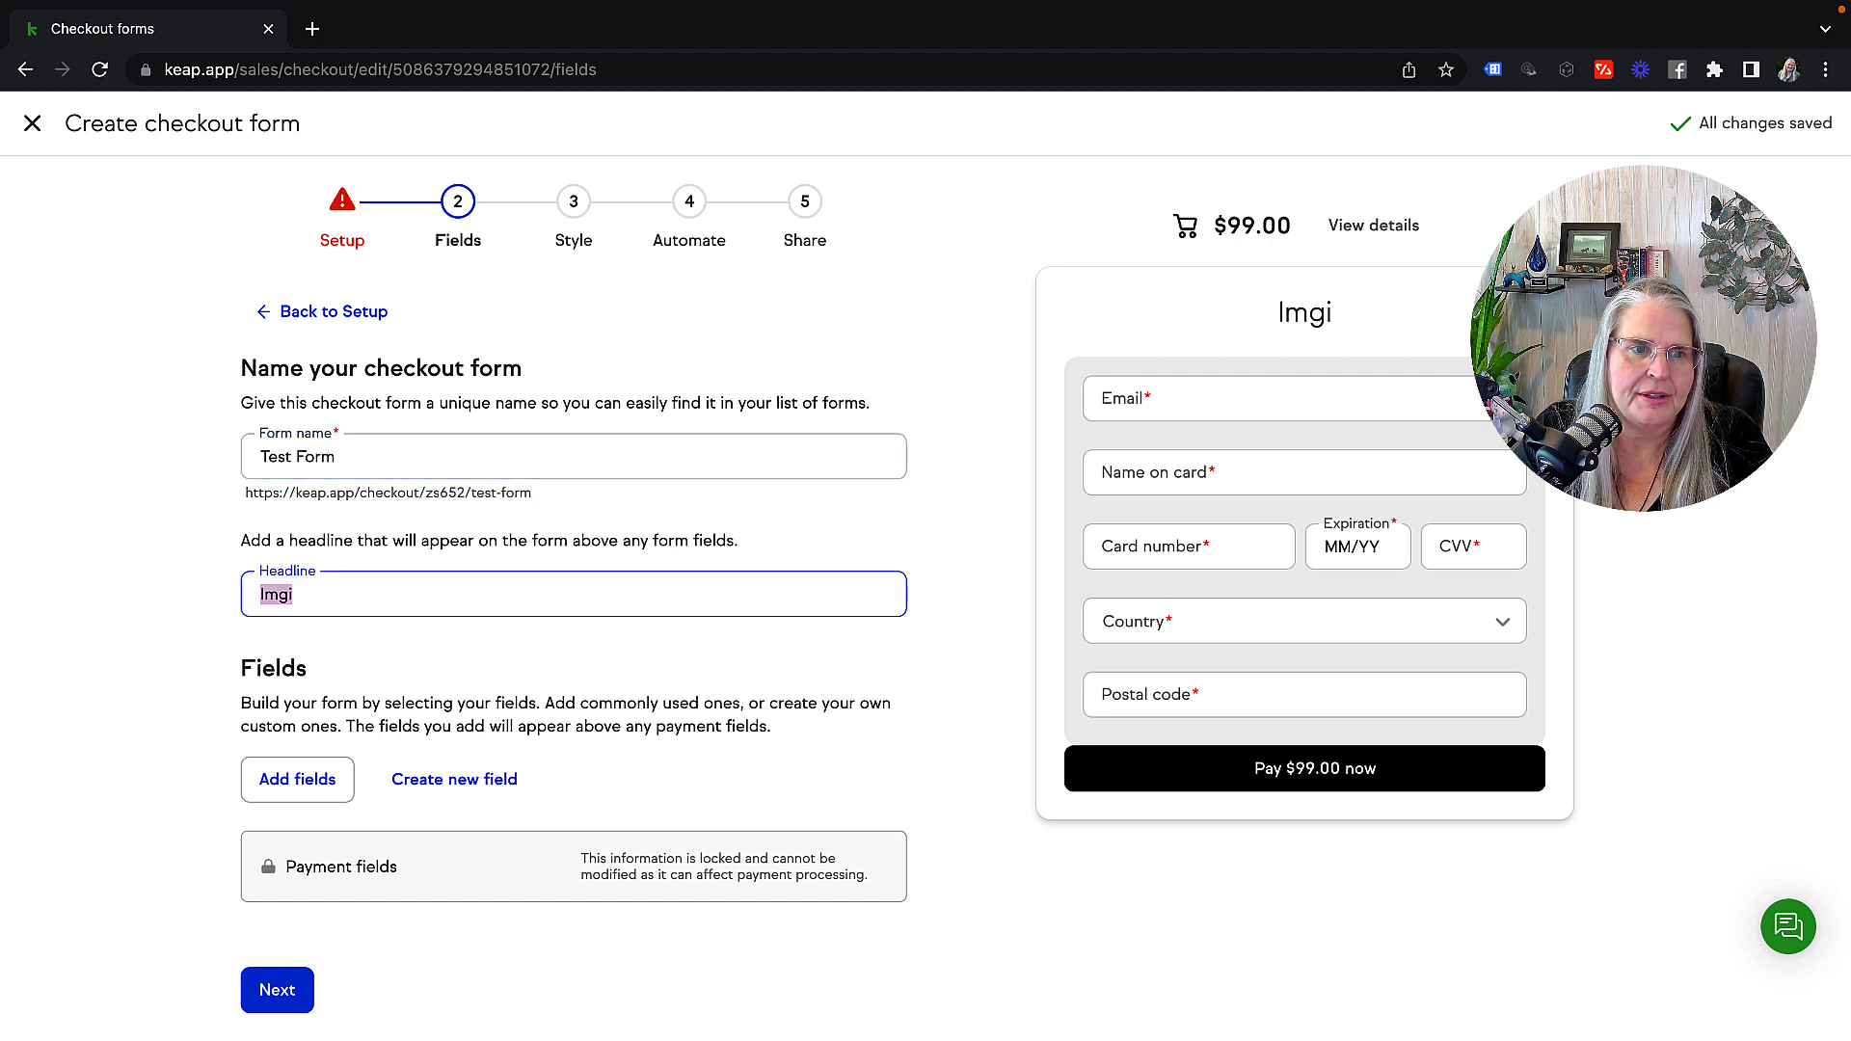
key(super+v)
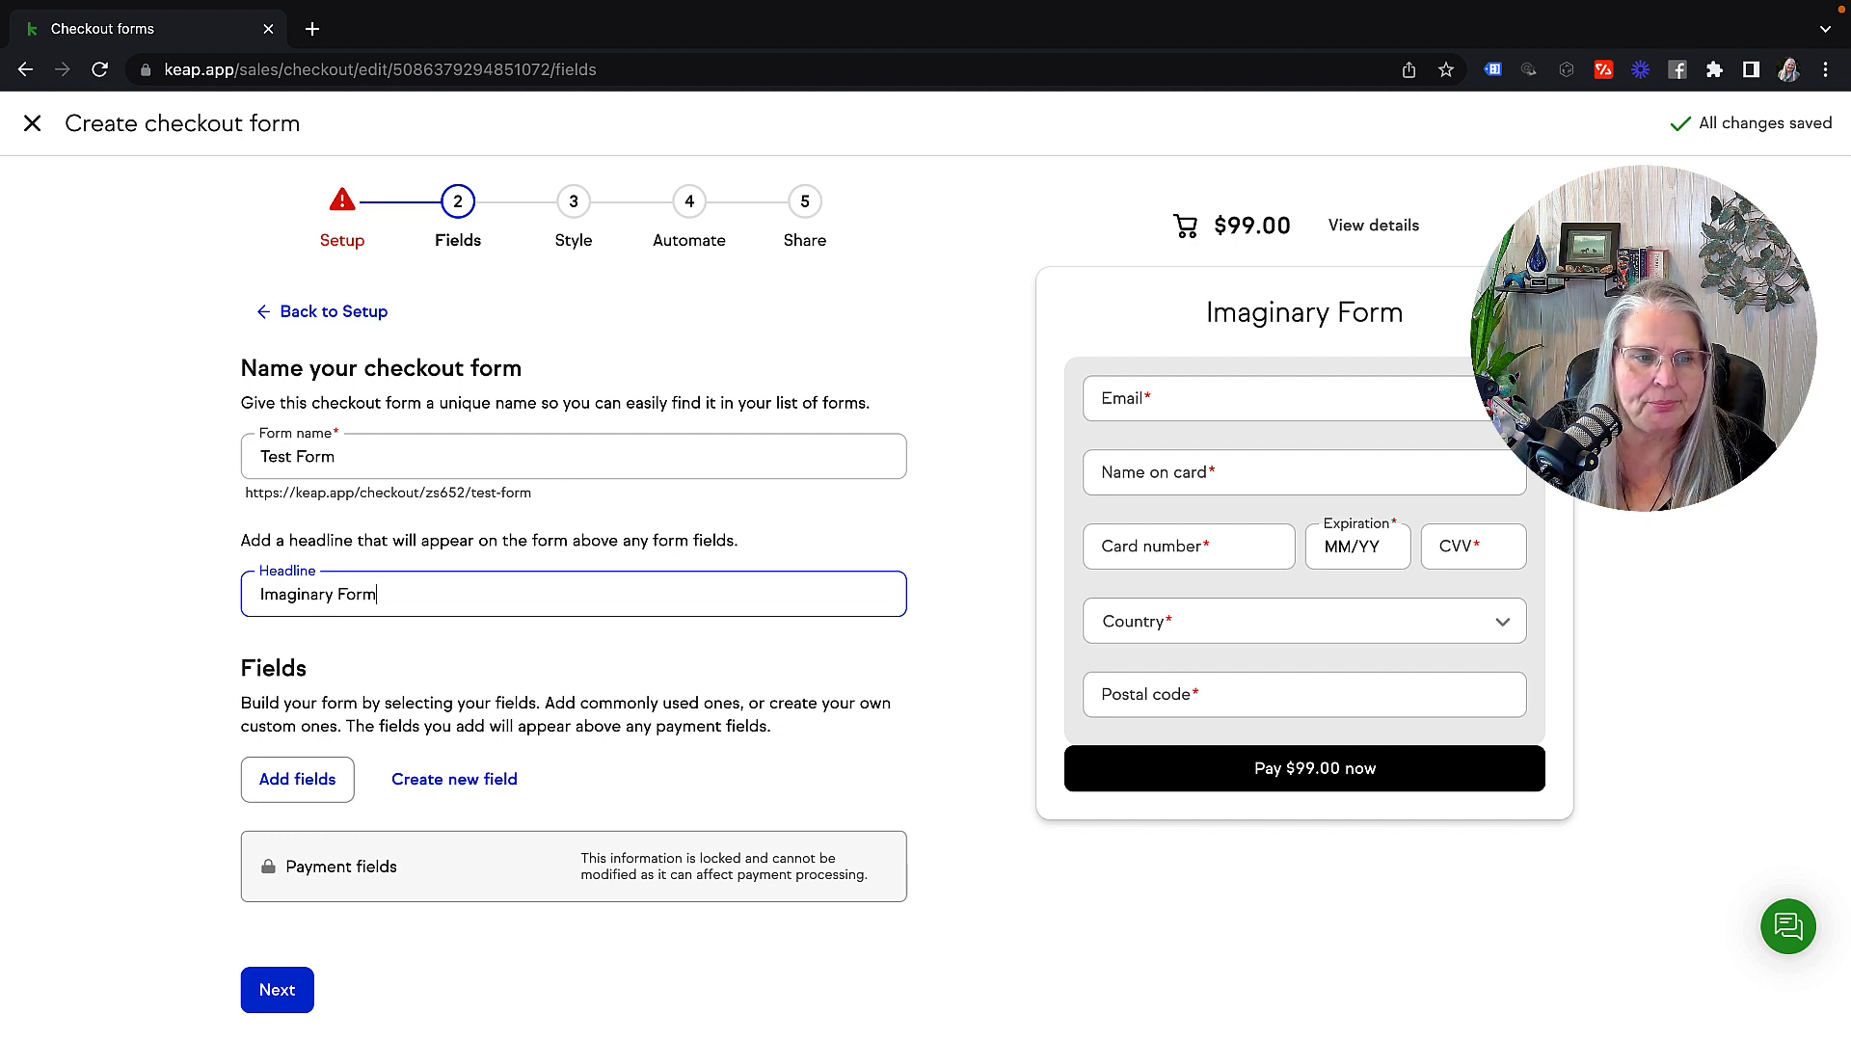
Add First name and Last name fields to the checkout form above the payment fields
click(307, 782)
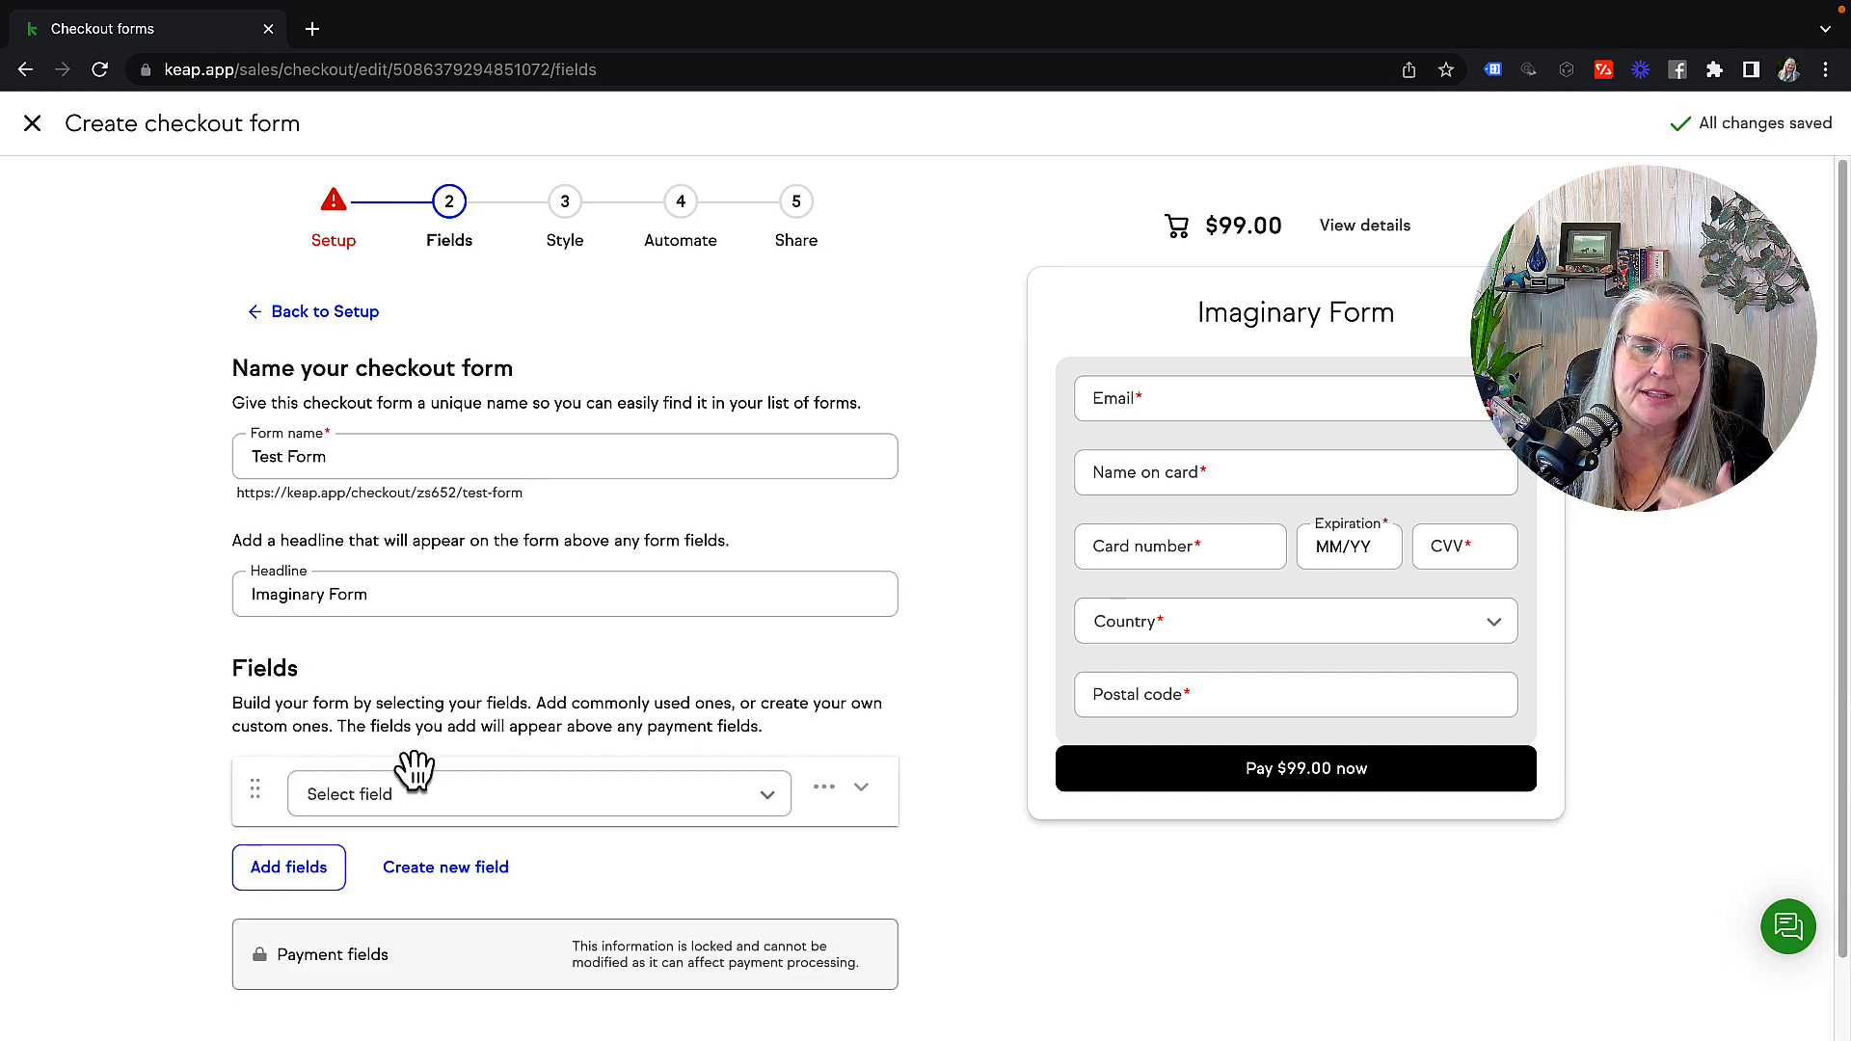
click(469, 809)
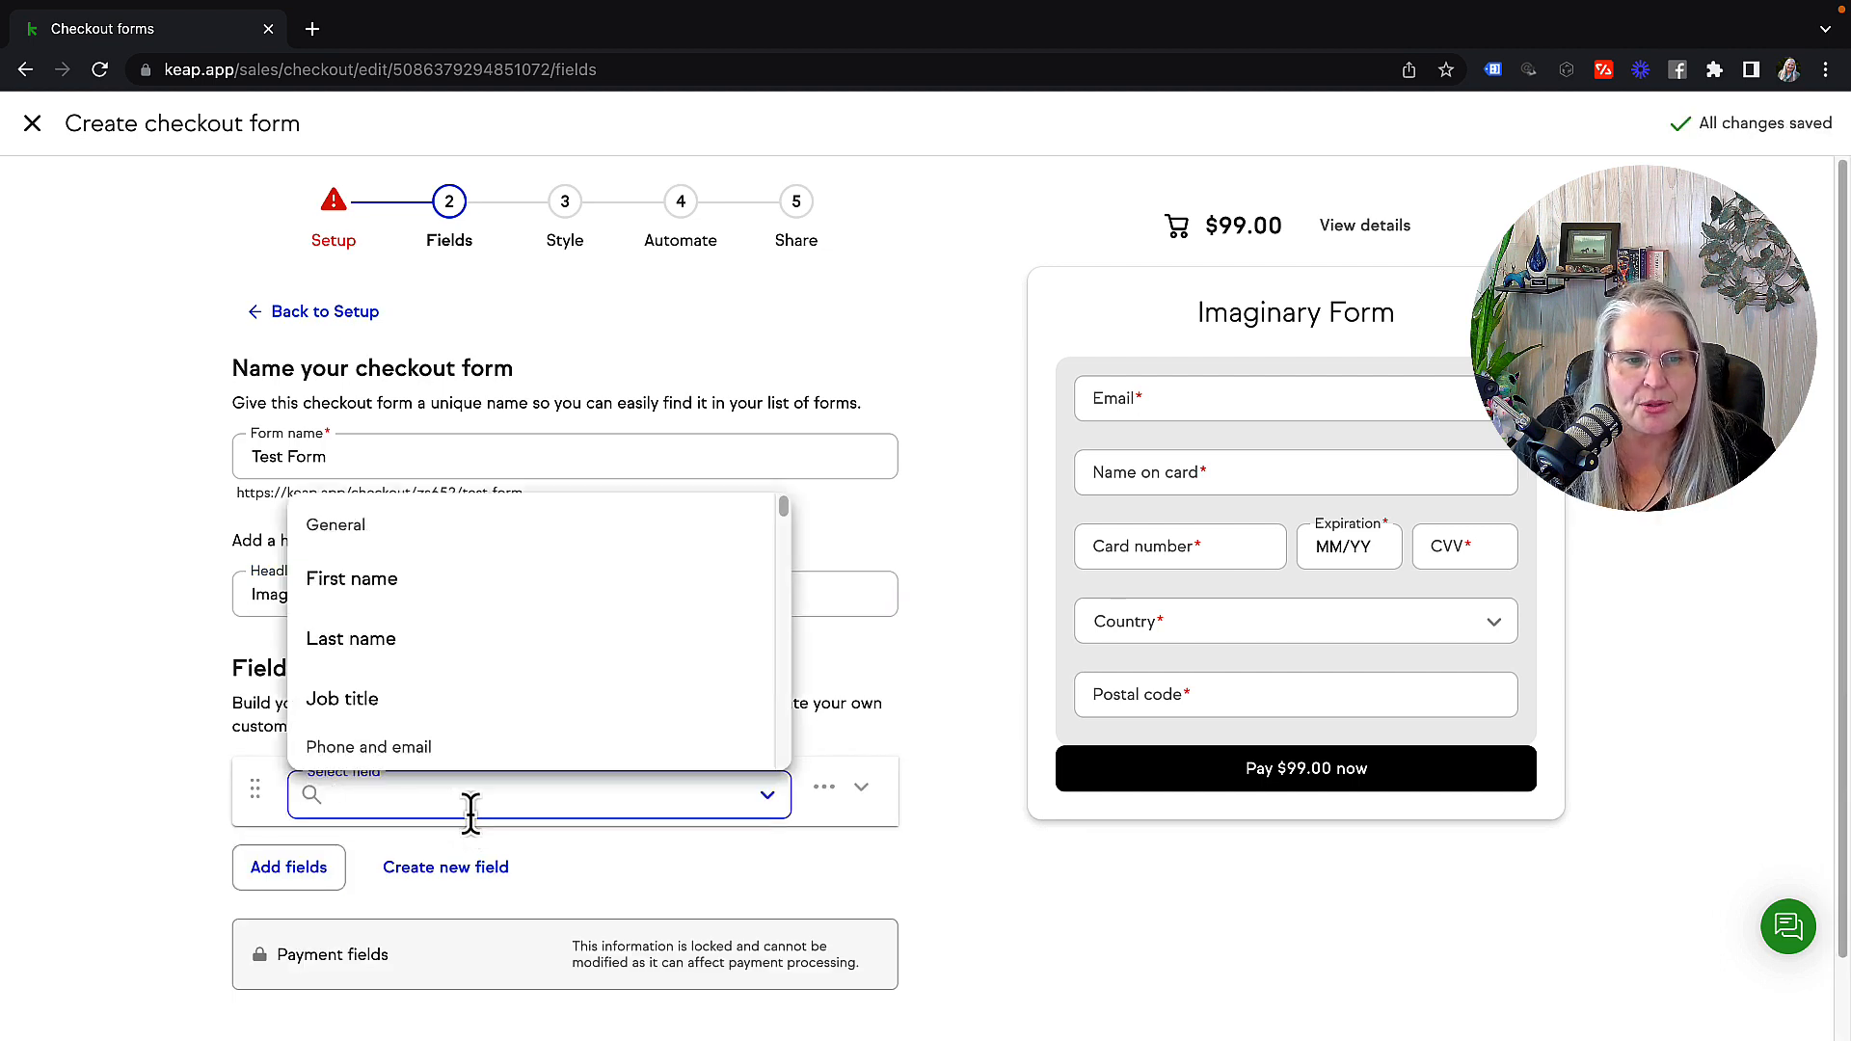
click(385, 597)
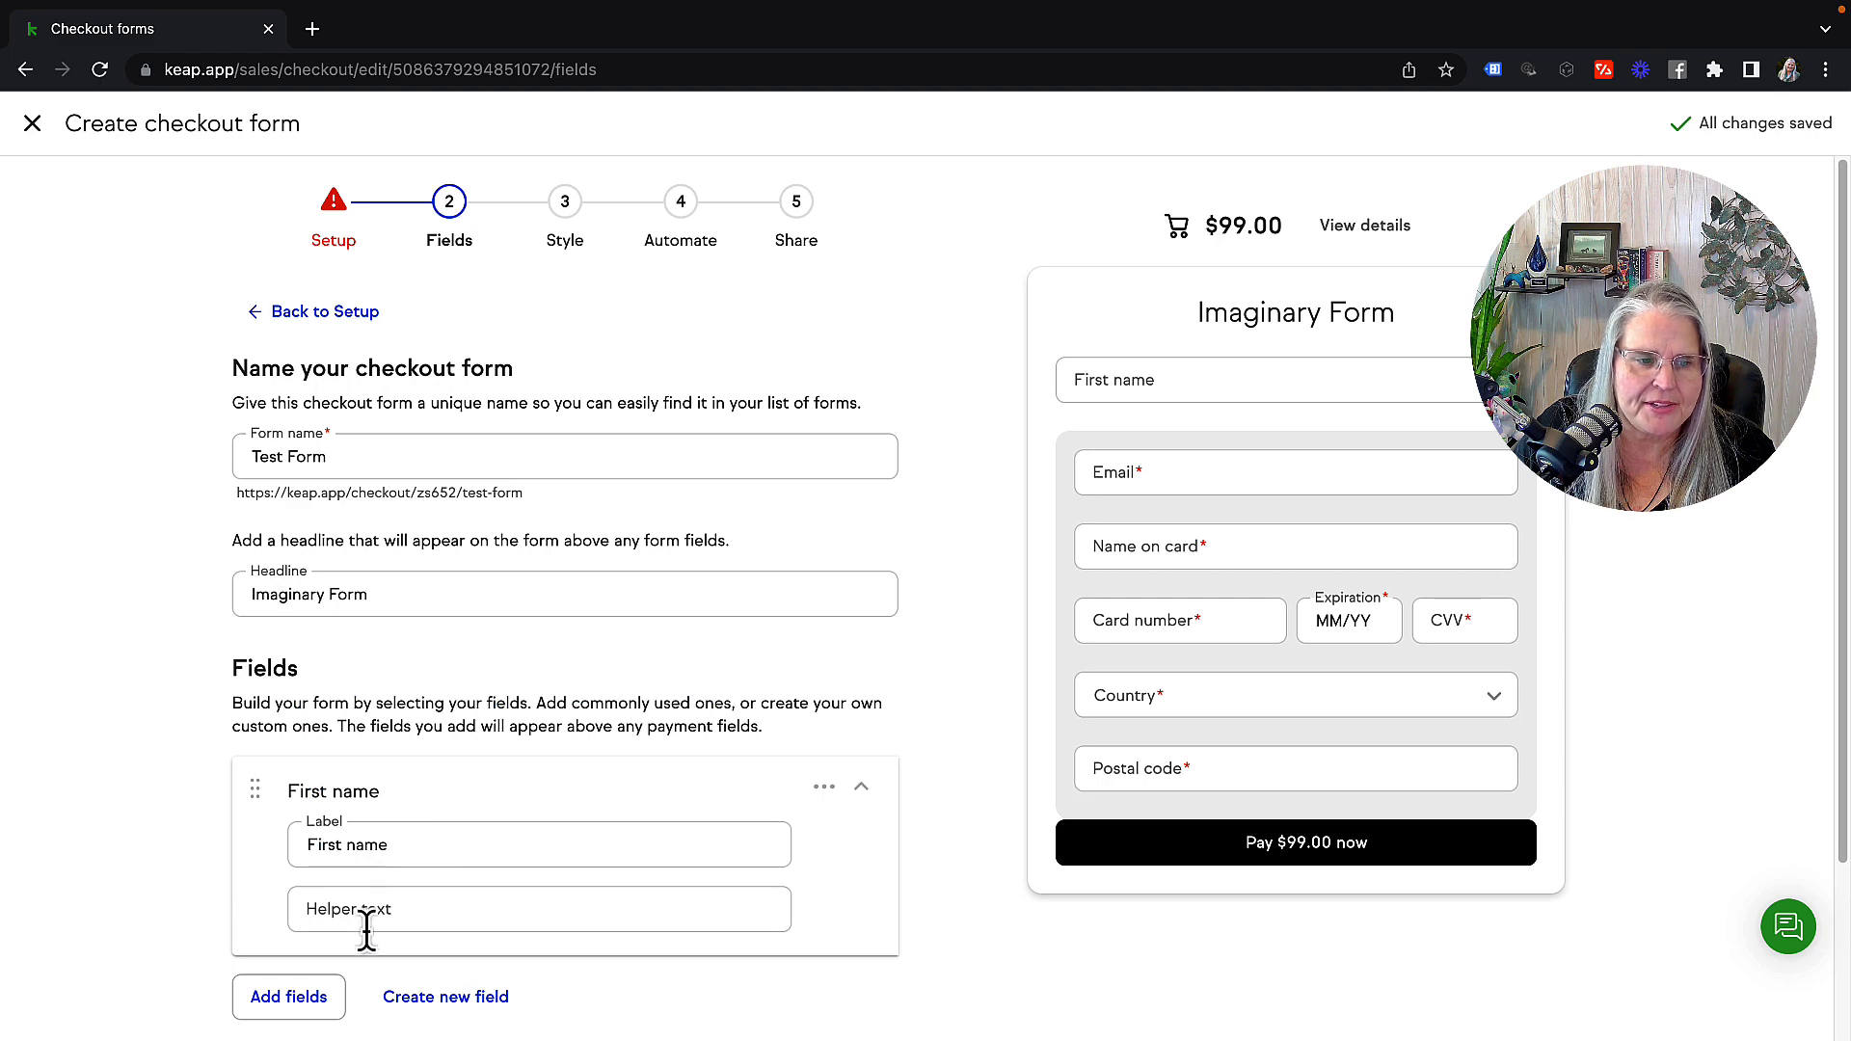
click(309, 998)
scroll(388, 926, down, 3)
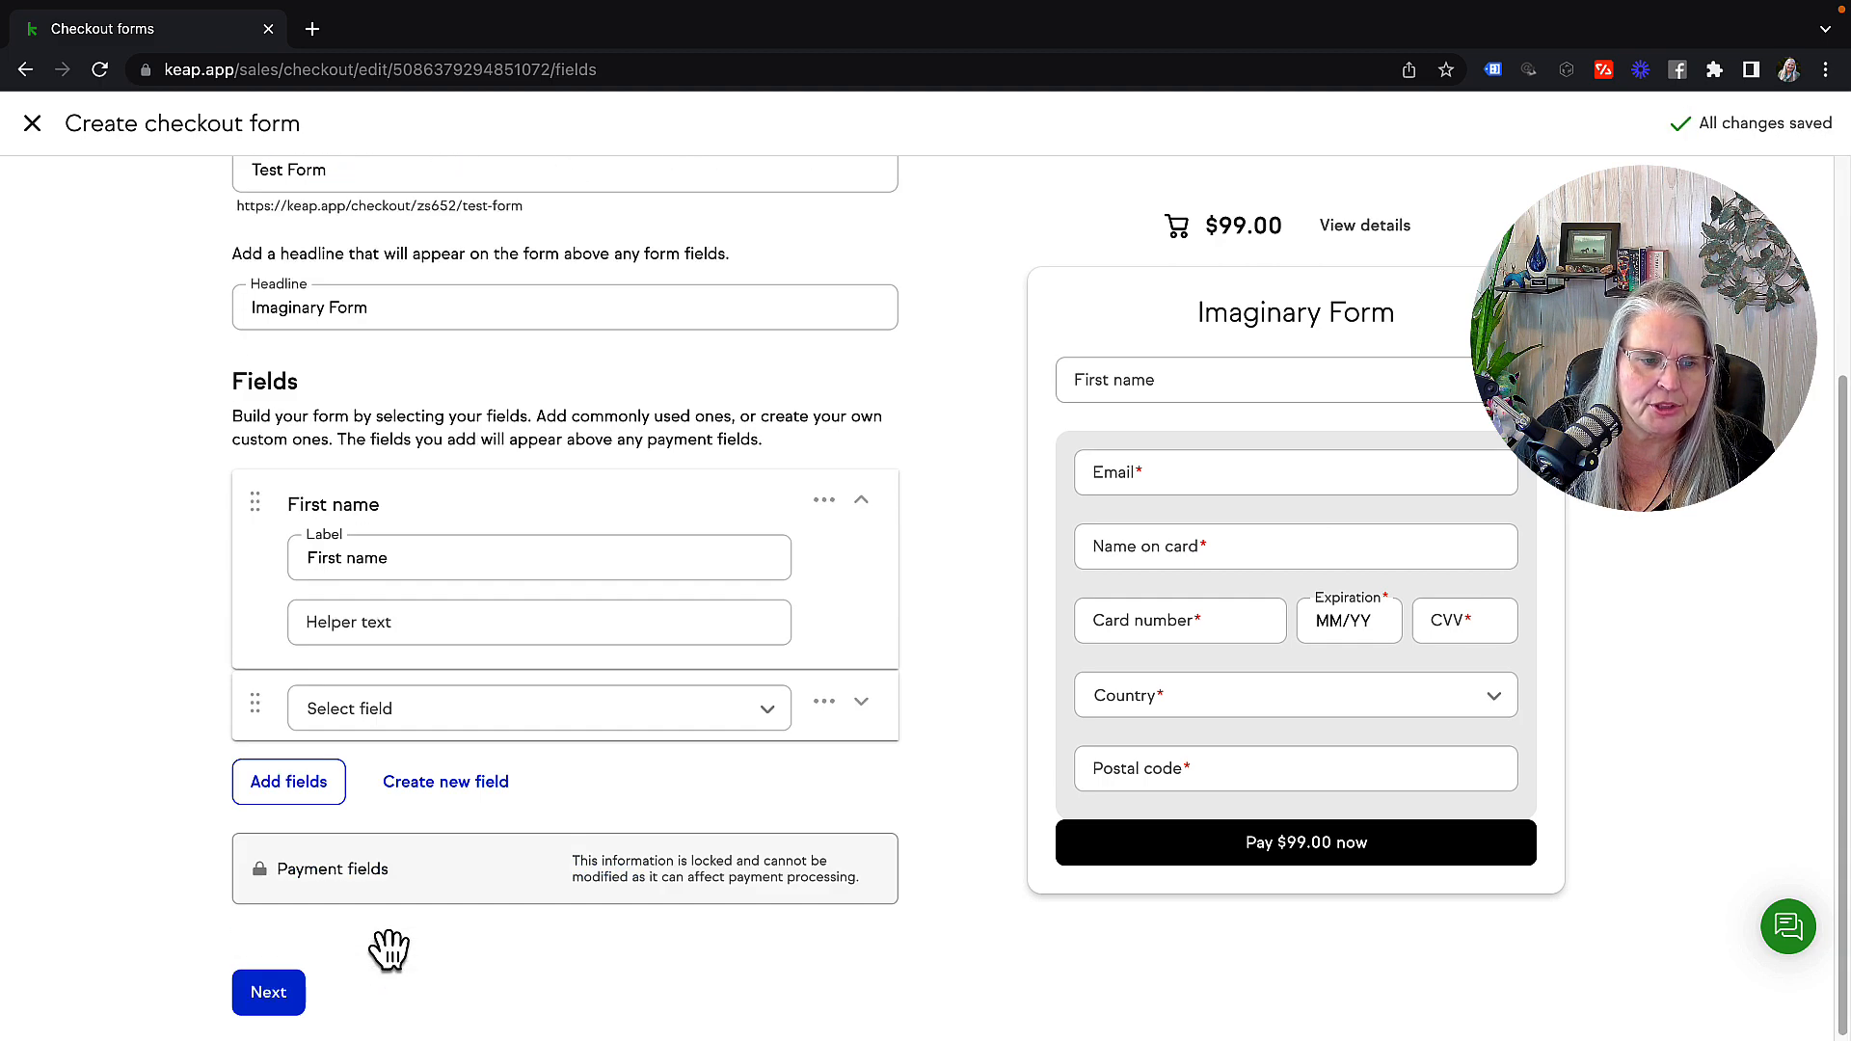
click(347, 709)
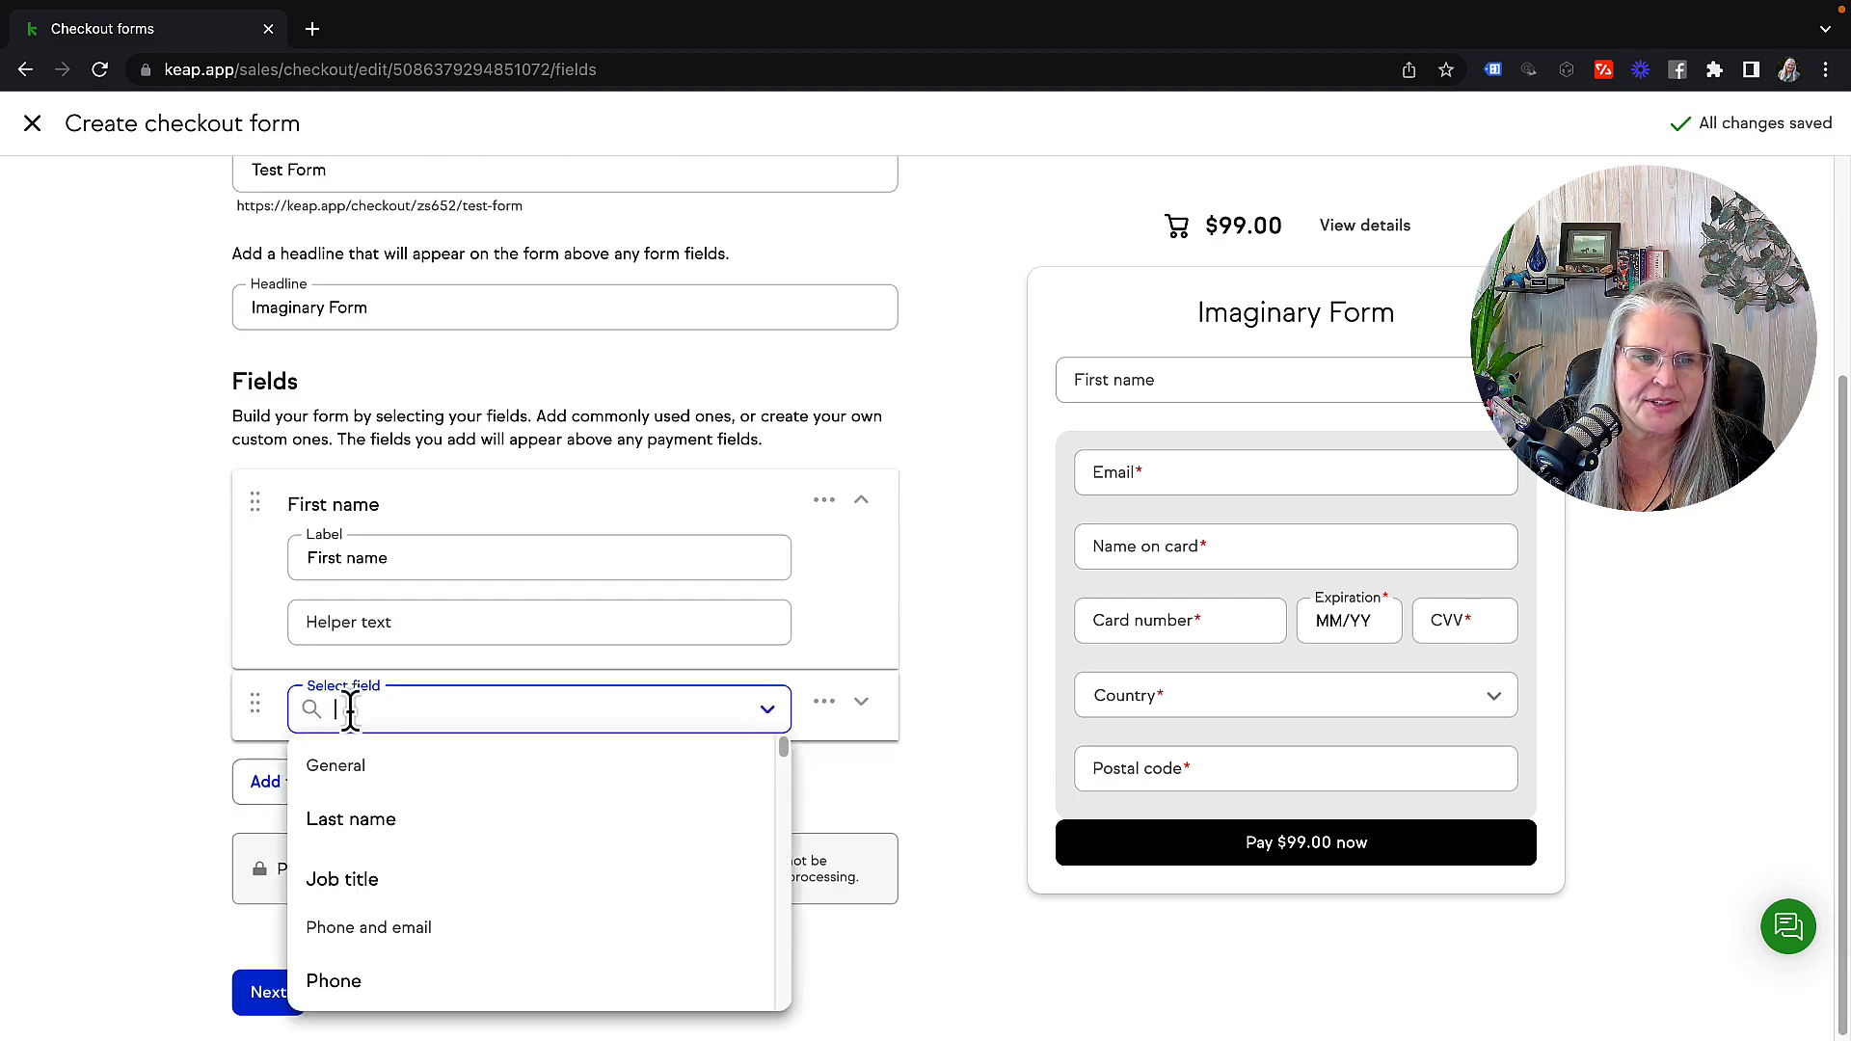
click(356, 829)
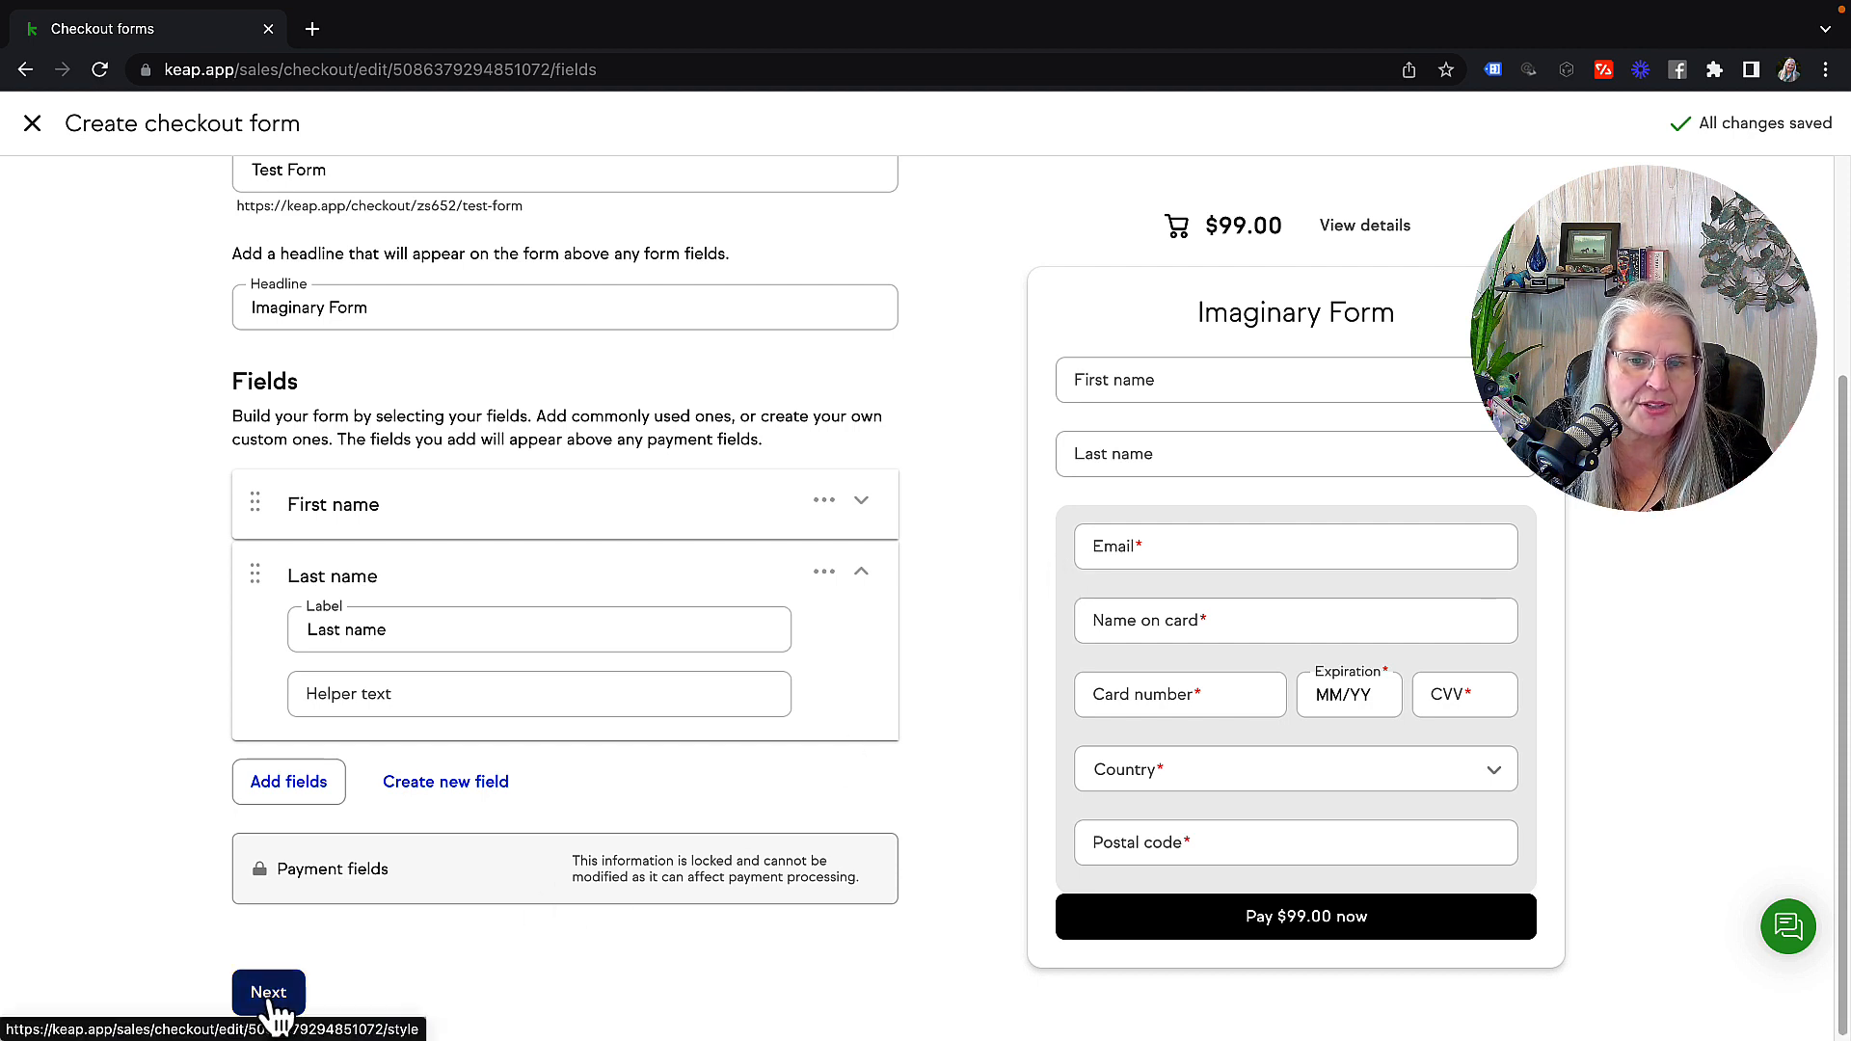
Add a Phone field to the checkout form and tick Send me marketing text messages in the form preview
click(292, 801)
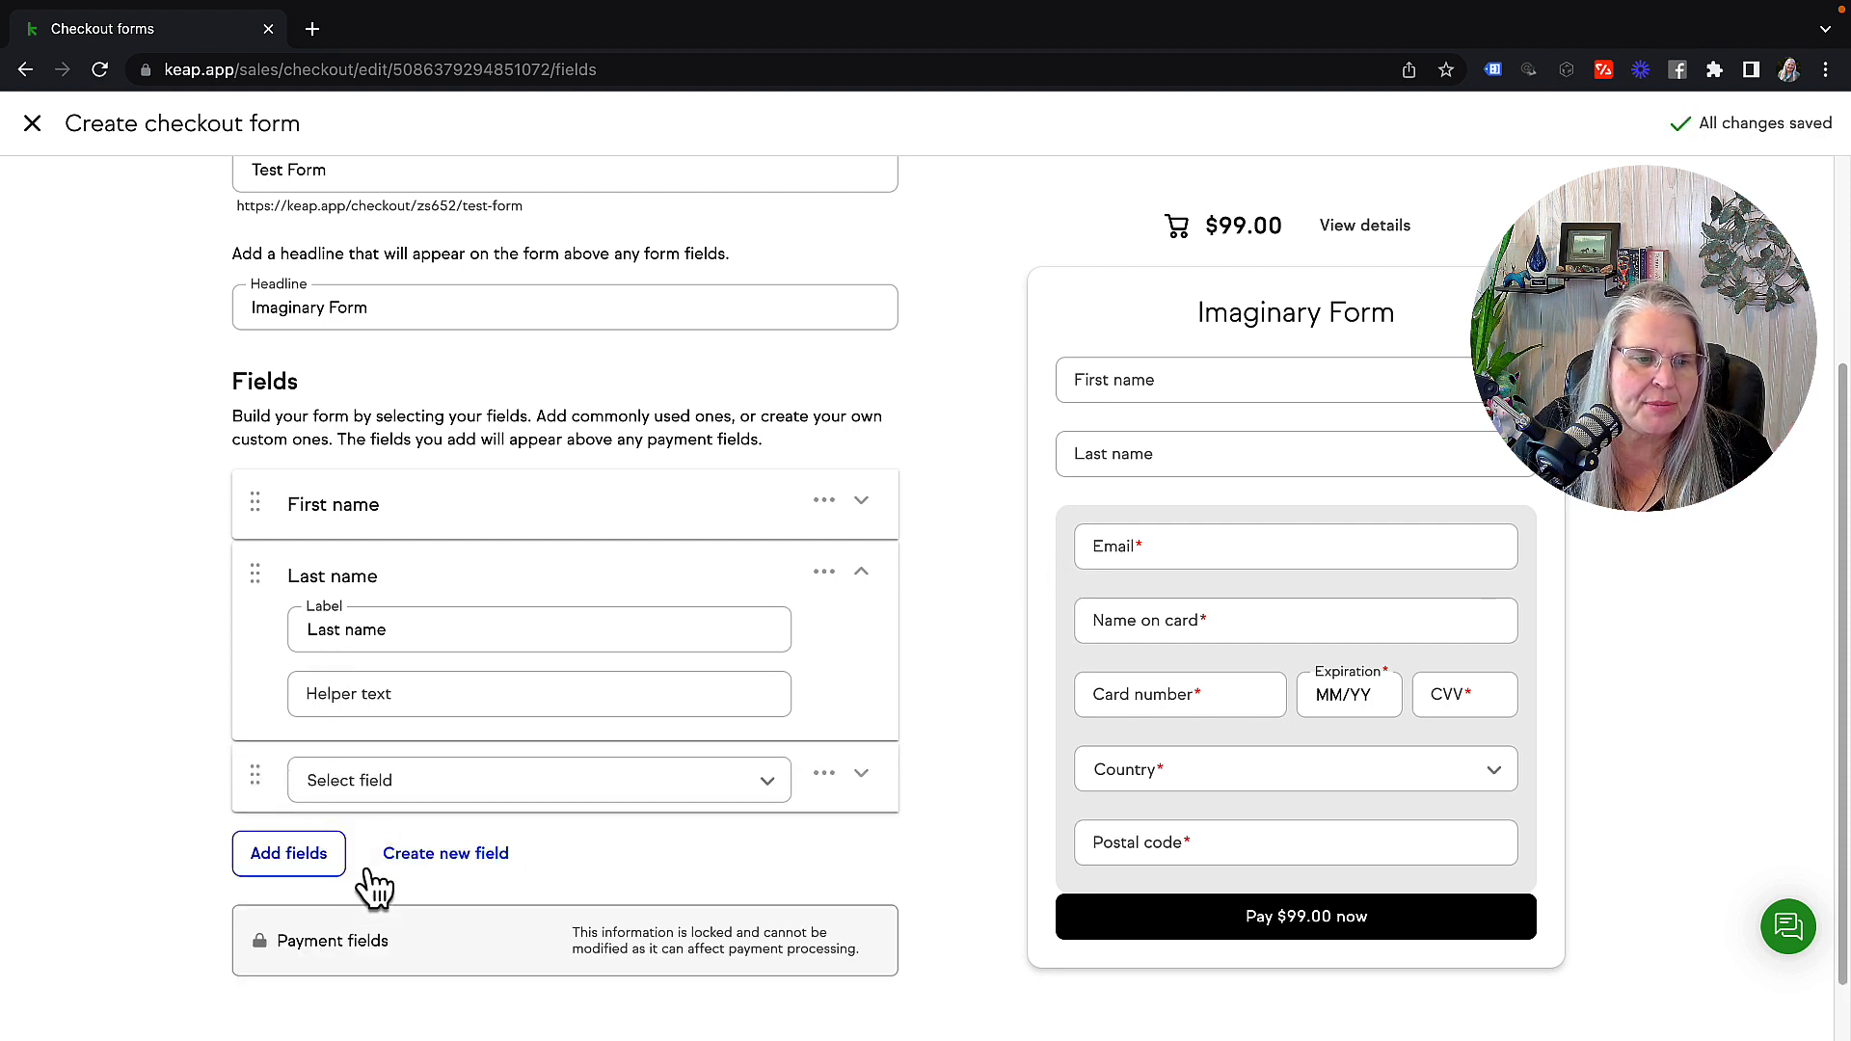
click(391, 781)
click(388, 675)
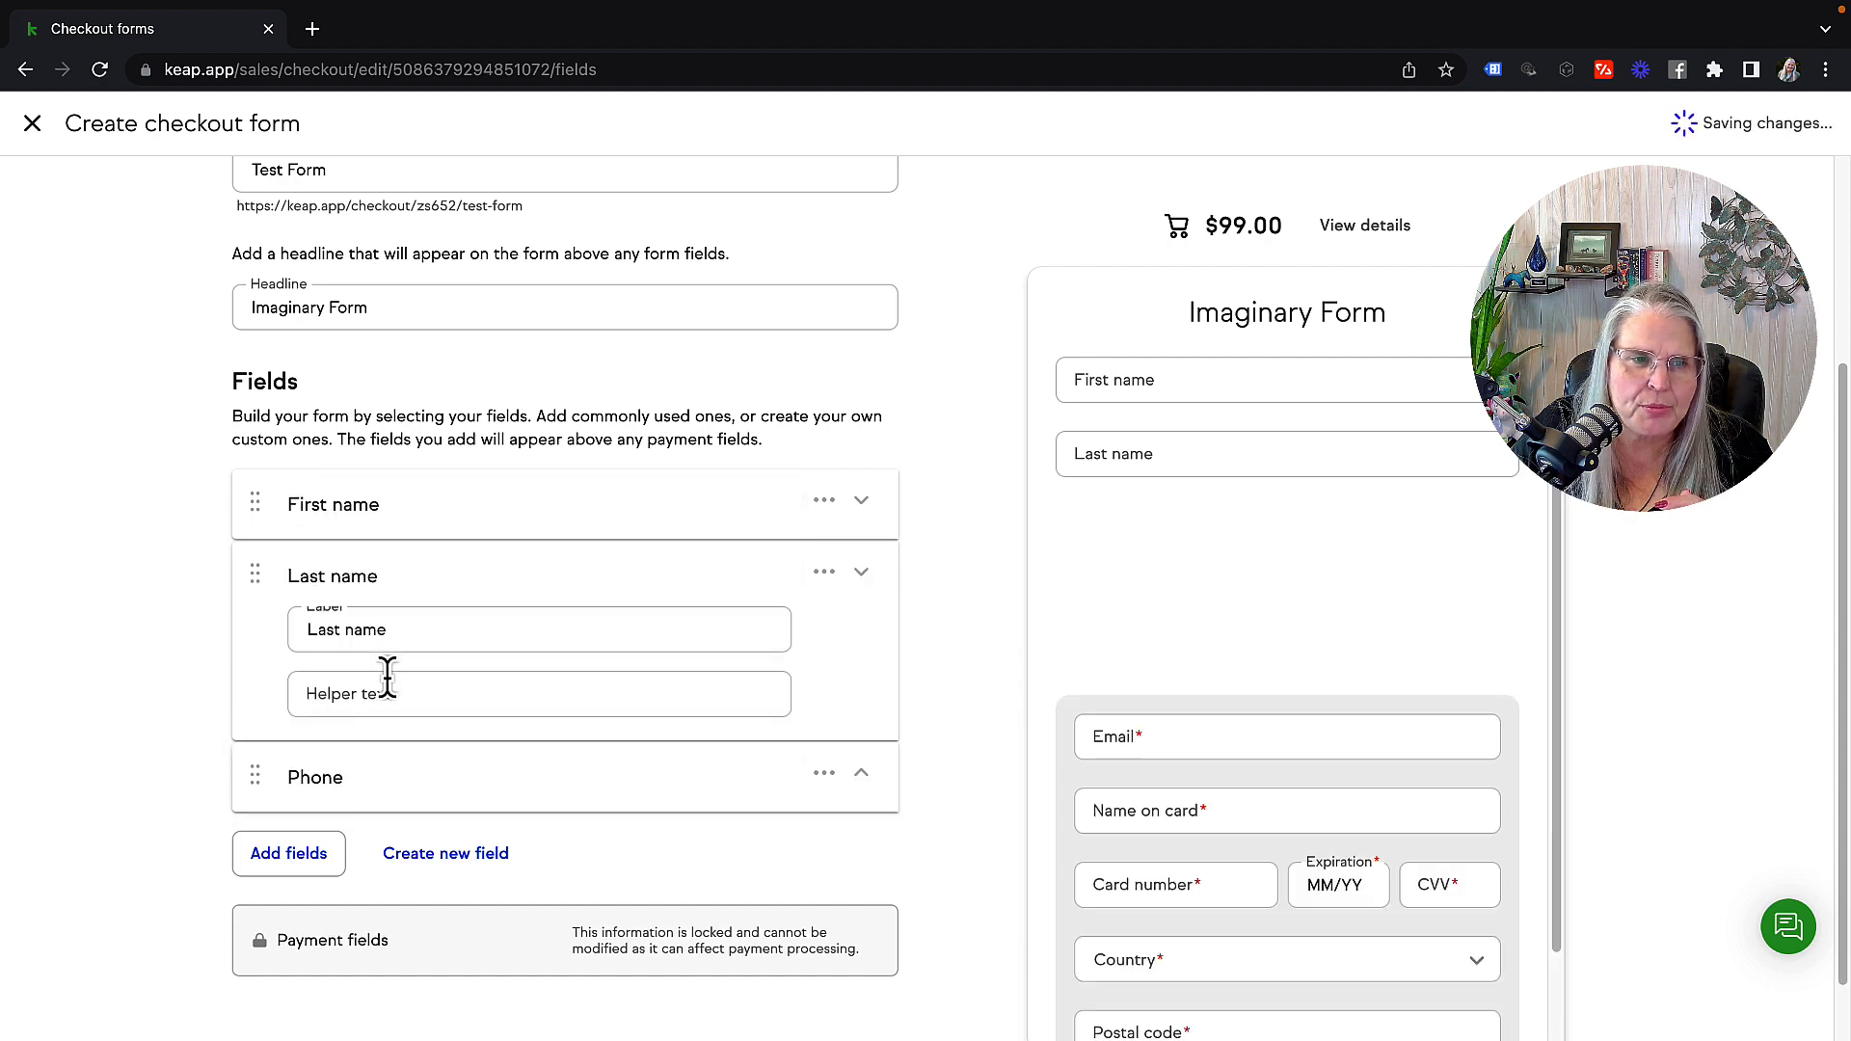
scroll(454, 970, down, 1)
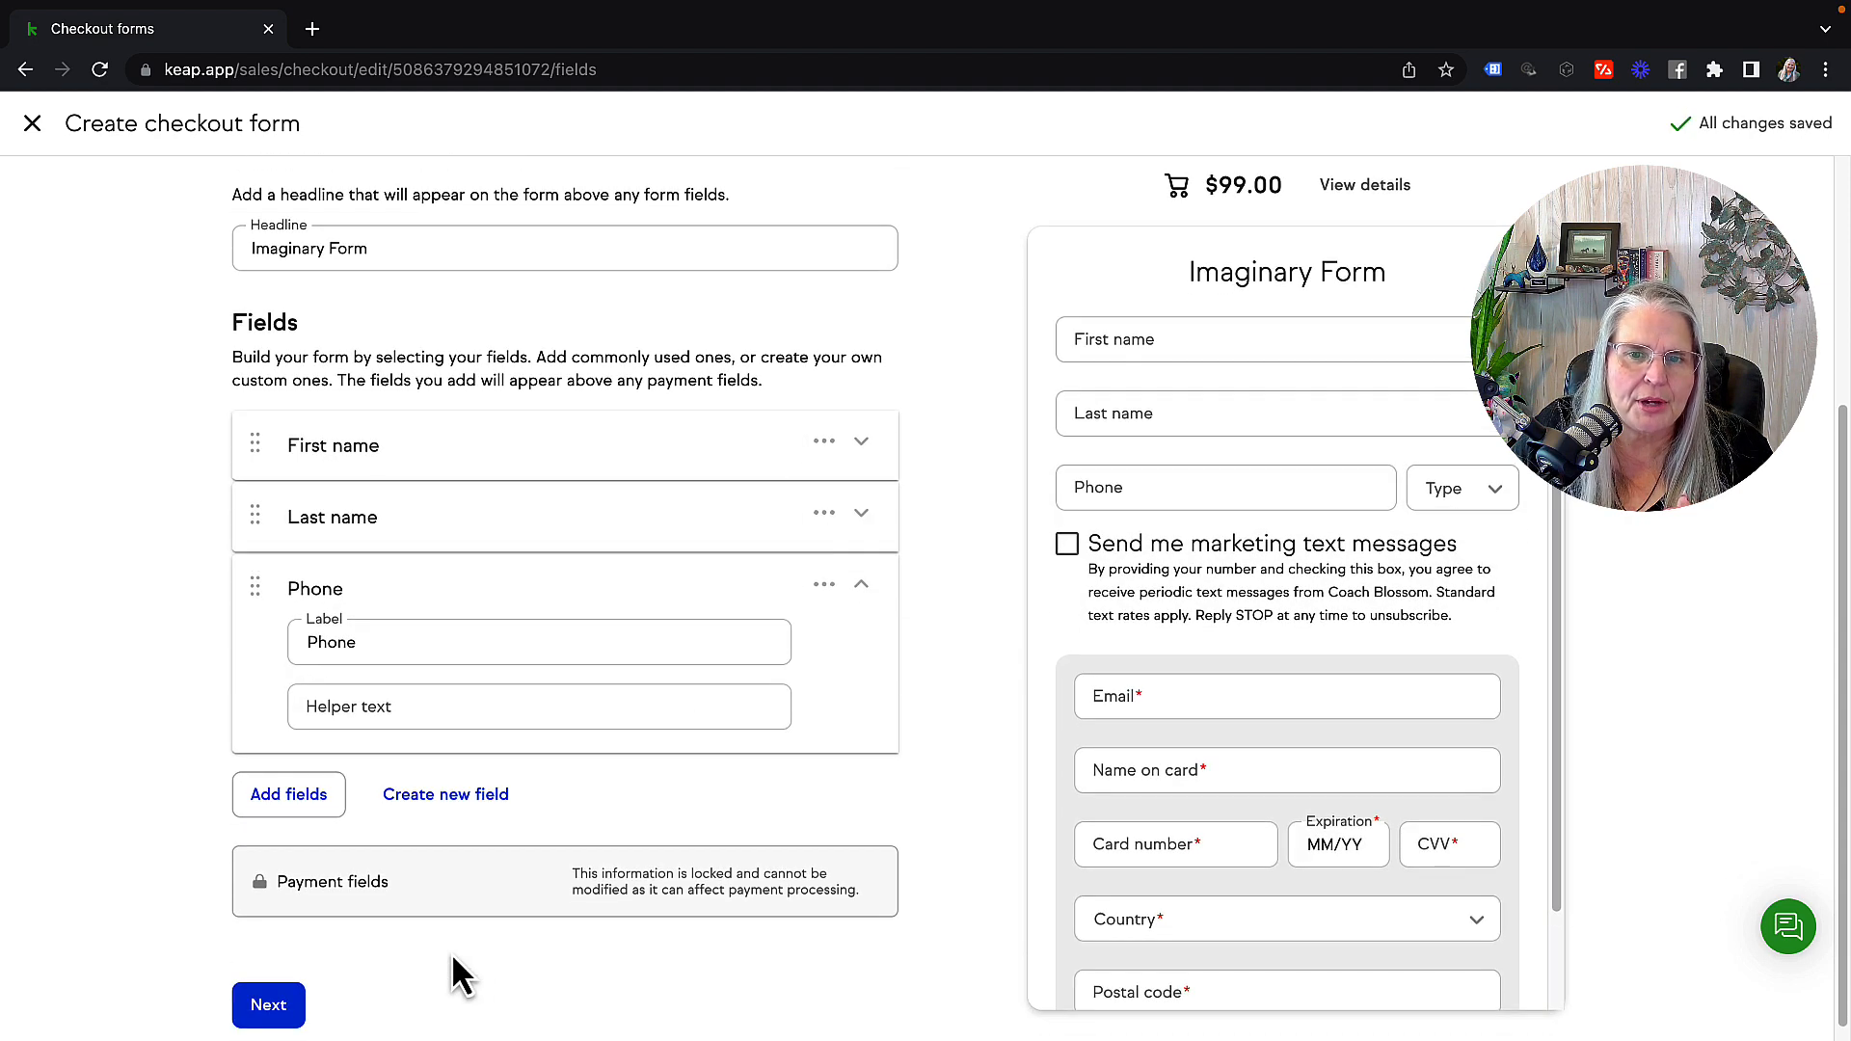
click(1066, 546)
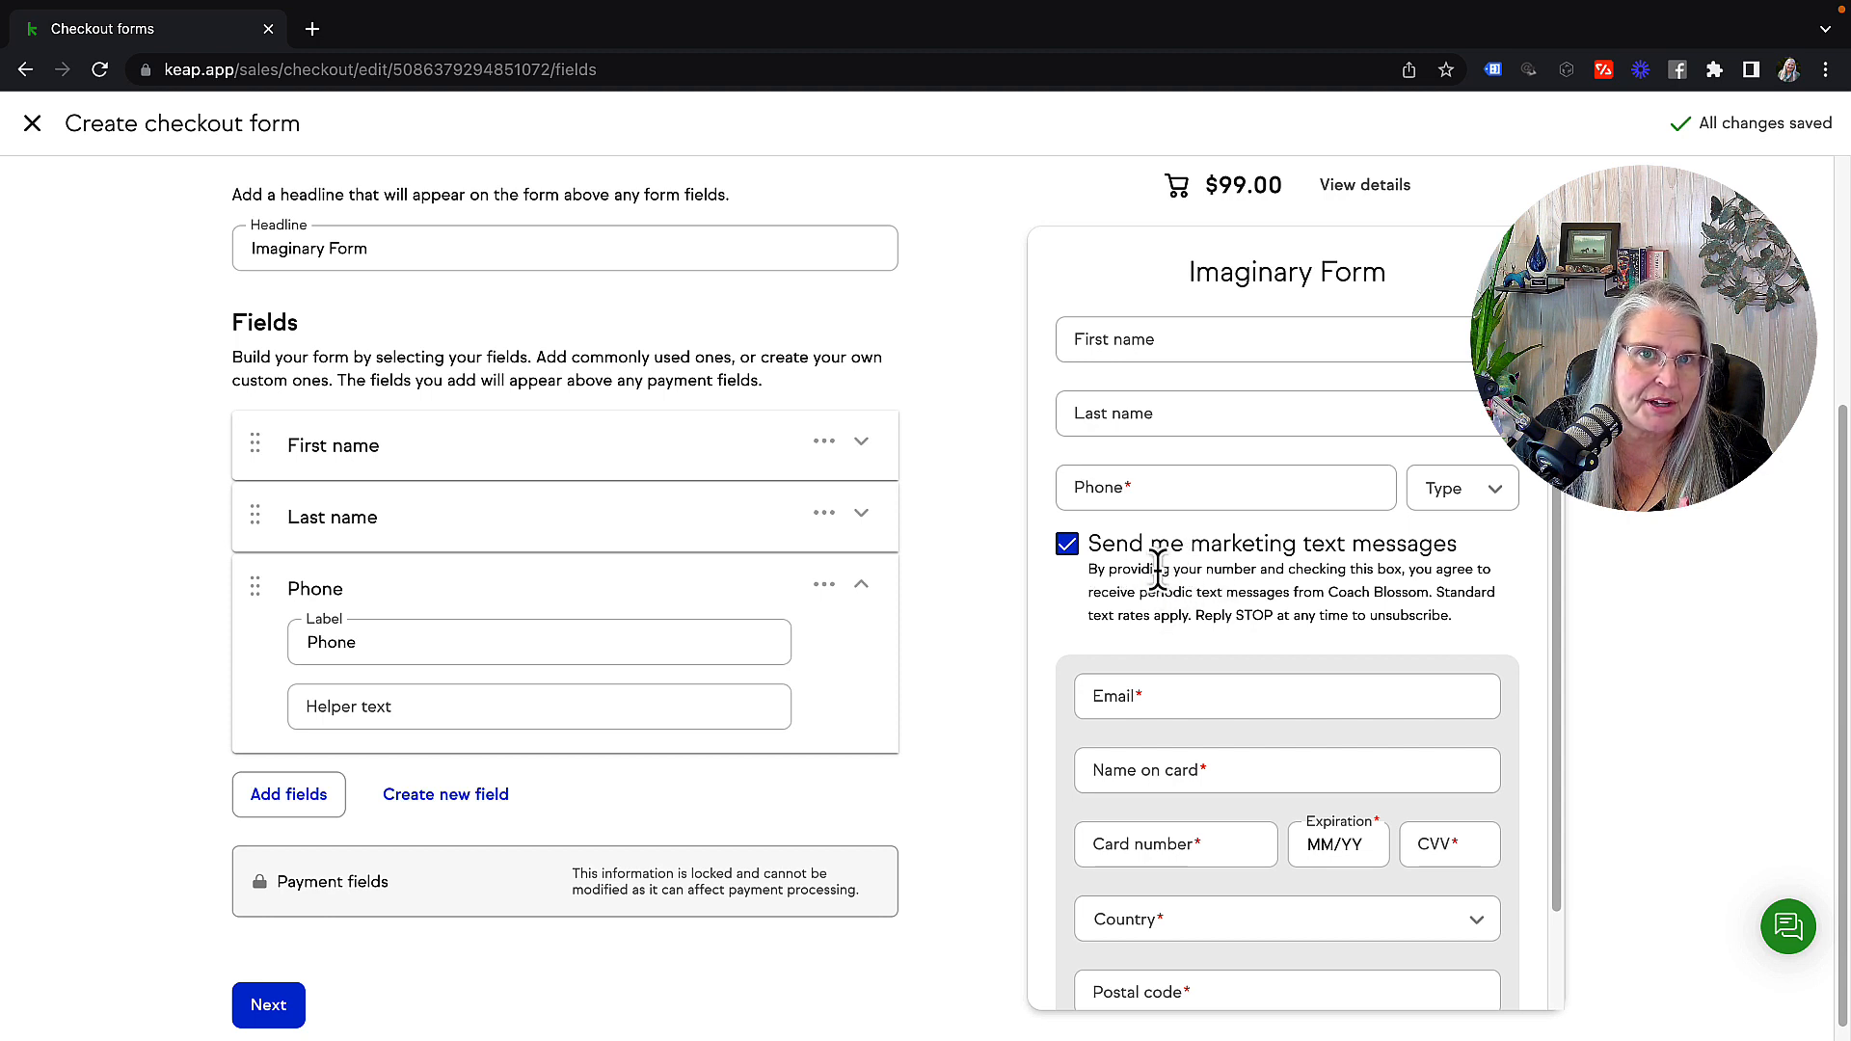
Proceed to the Style stage and display the company logo on the checkout form
click(268, 1005)
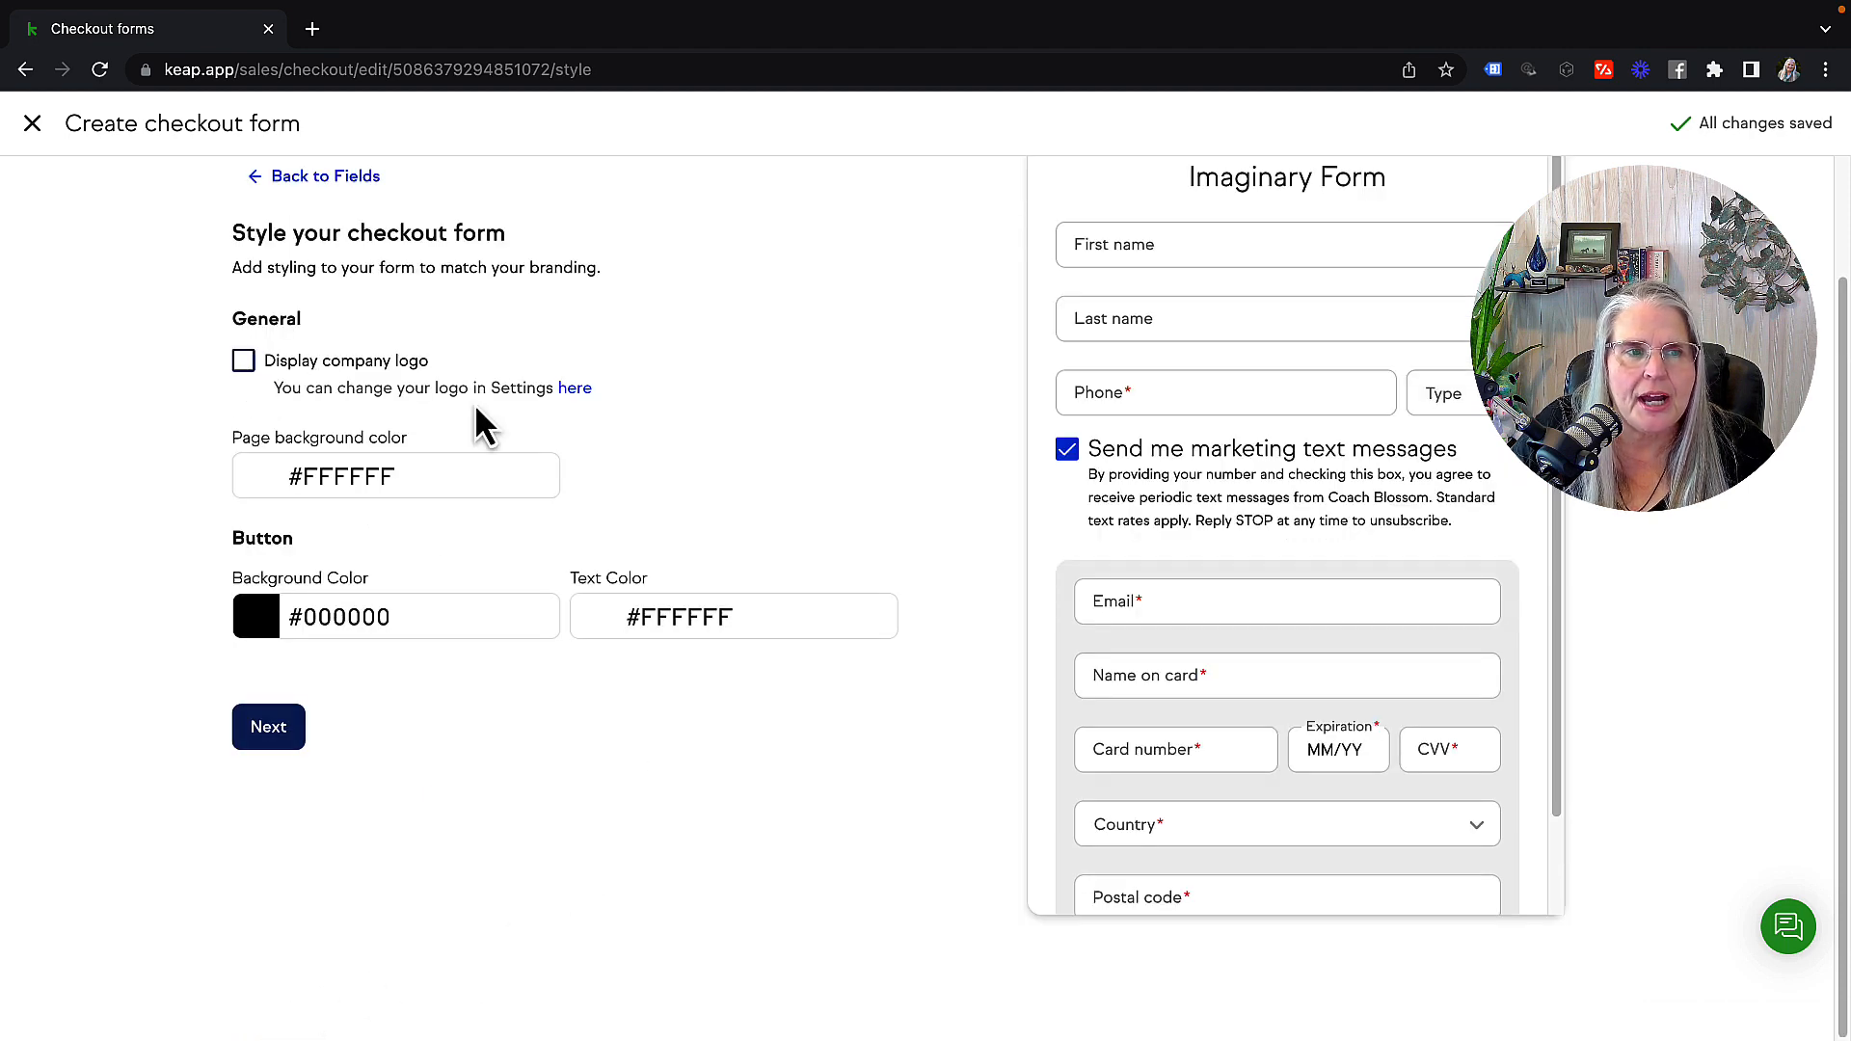
scroll(916, 521, up, 2)
click(243, 451)
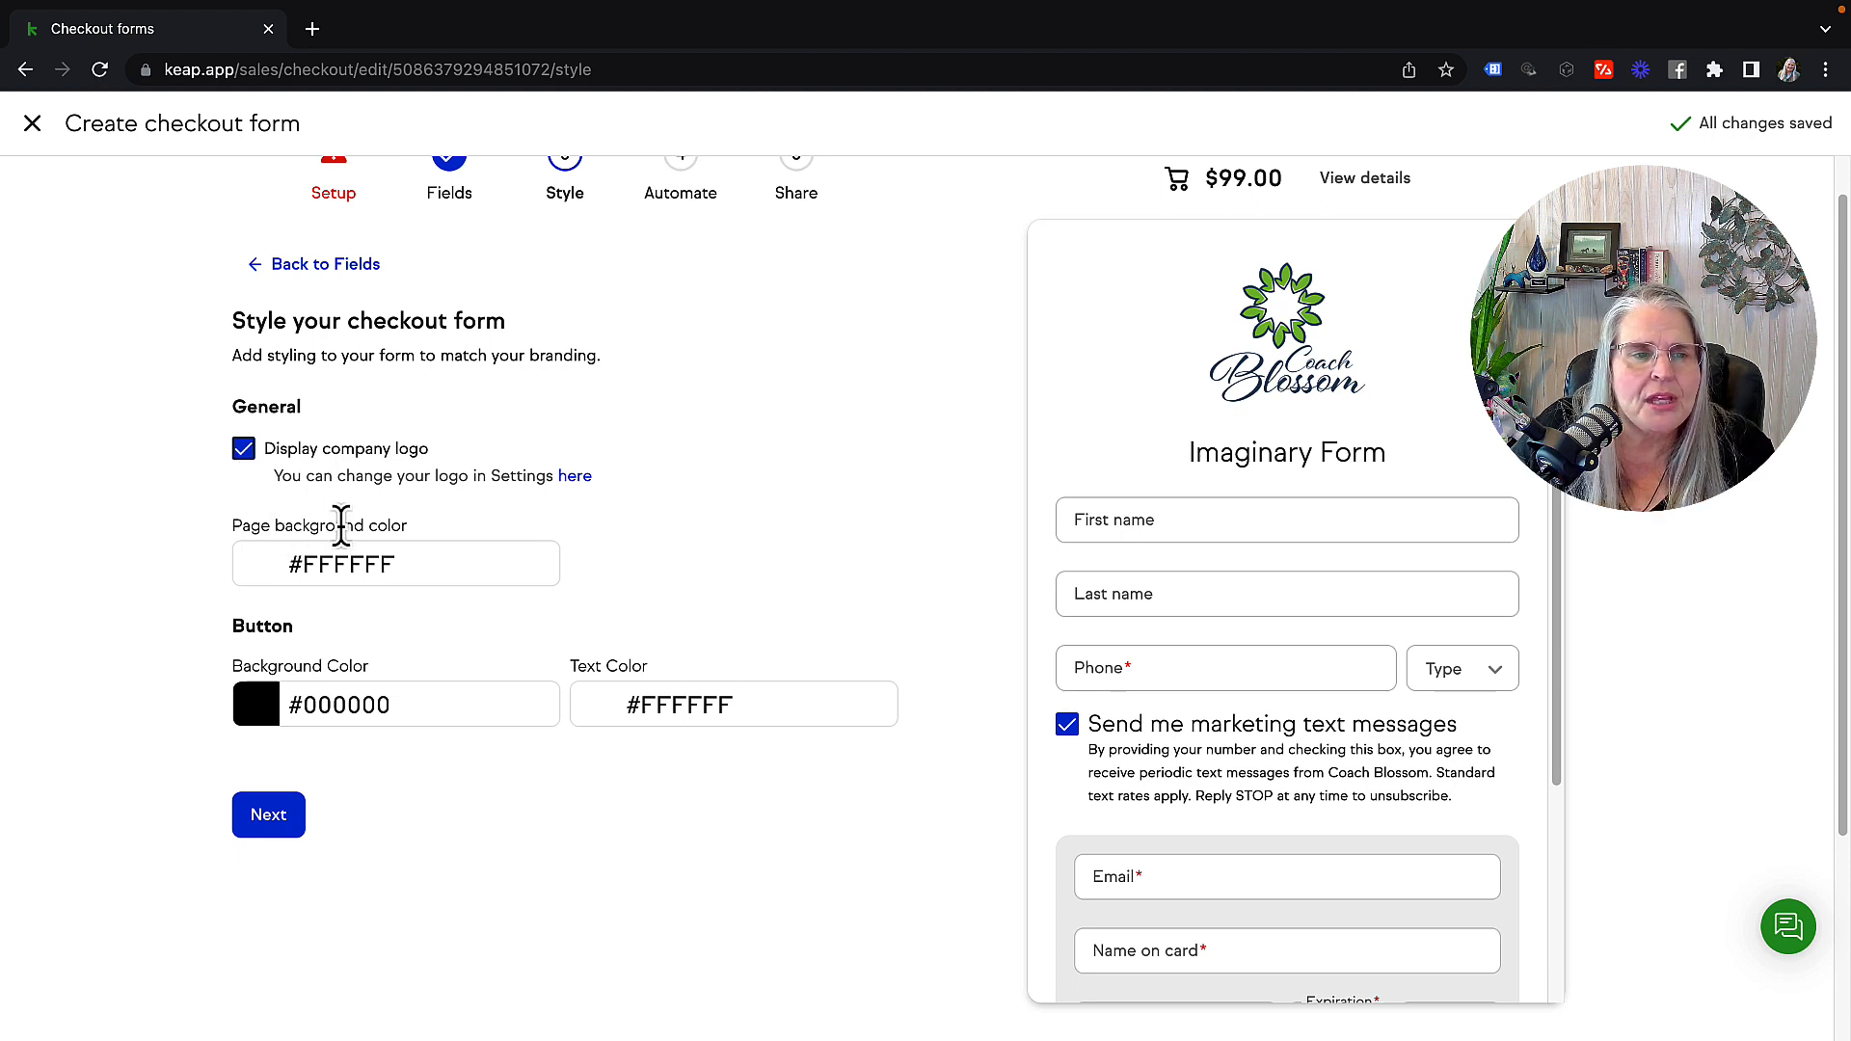
Set the checkout form's page background color to light green, #B5E290
click(358, 564)
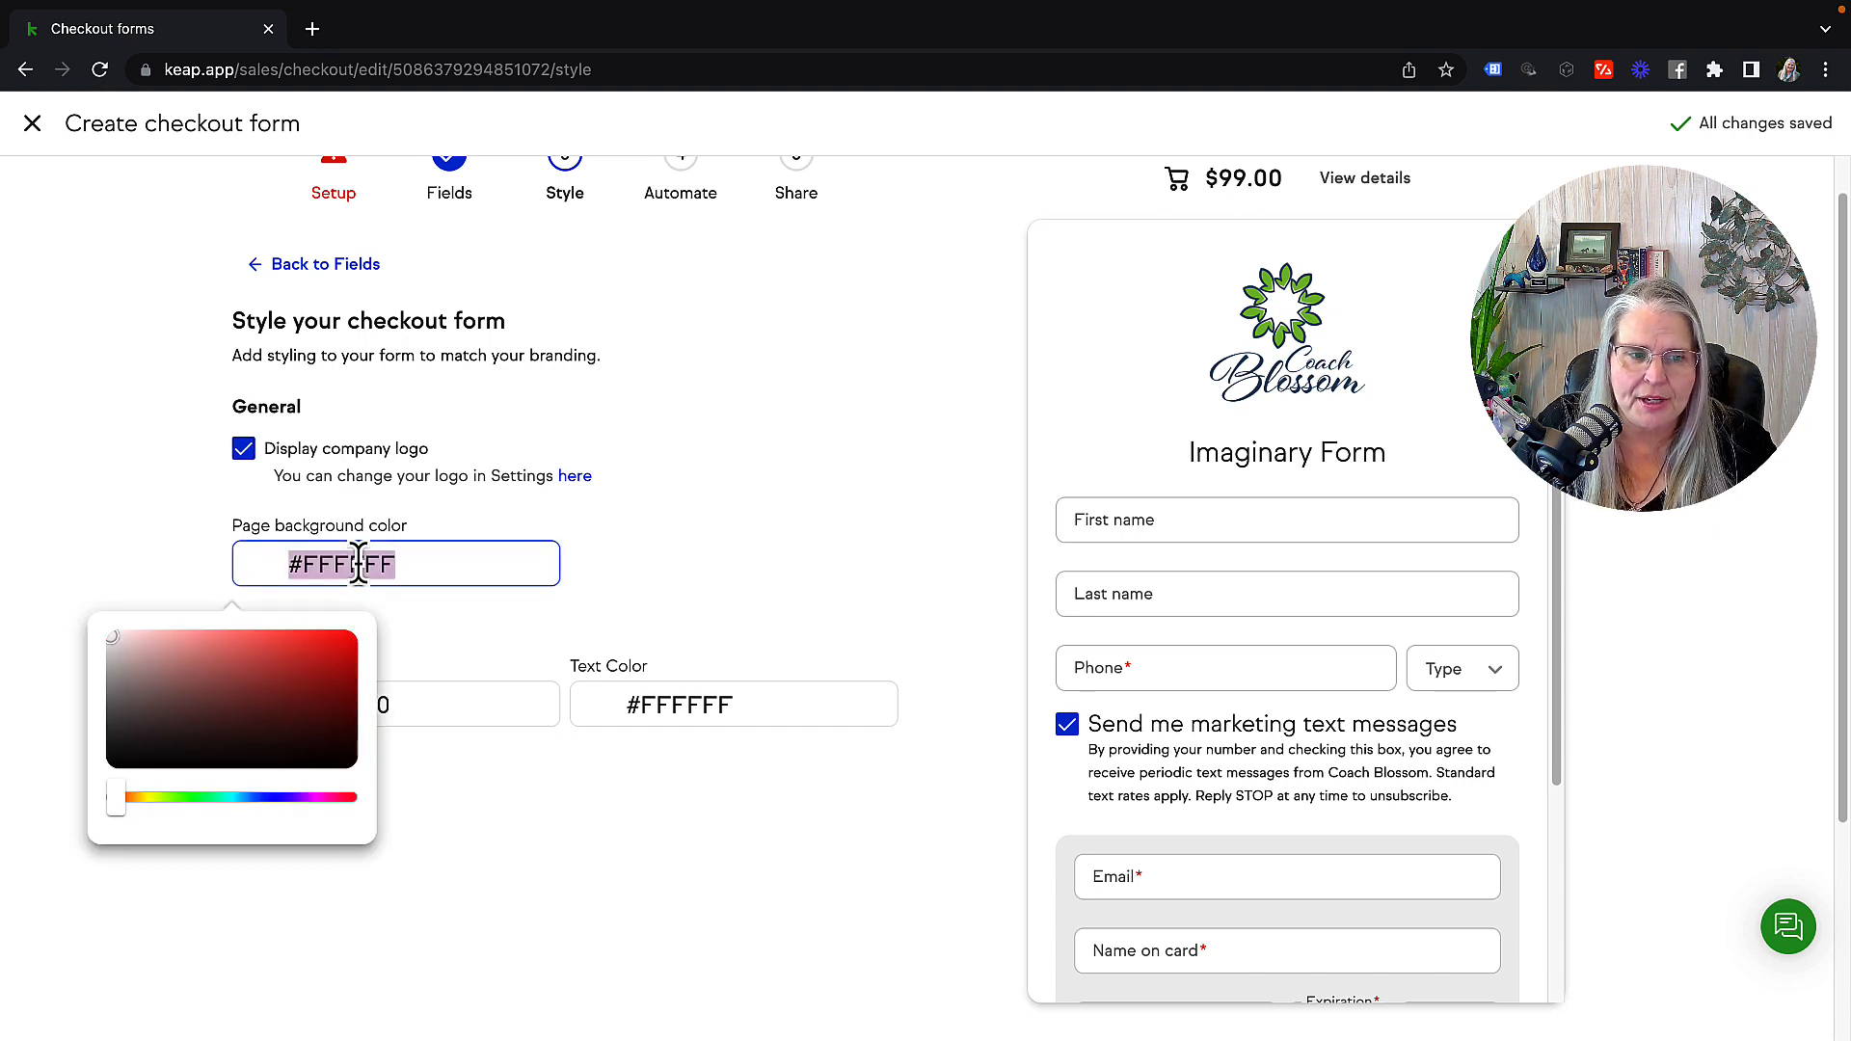
mouse_move(246, 737)
mouse_down()
mouse_move(231, 723)
mouse_move(219, 755)
mouse_move(116, 710)
mouse_move(137, 724)
mouse_up()
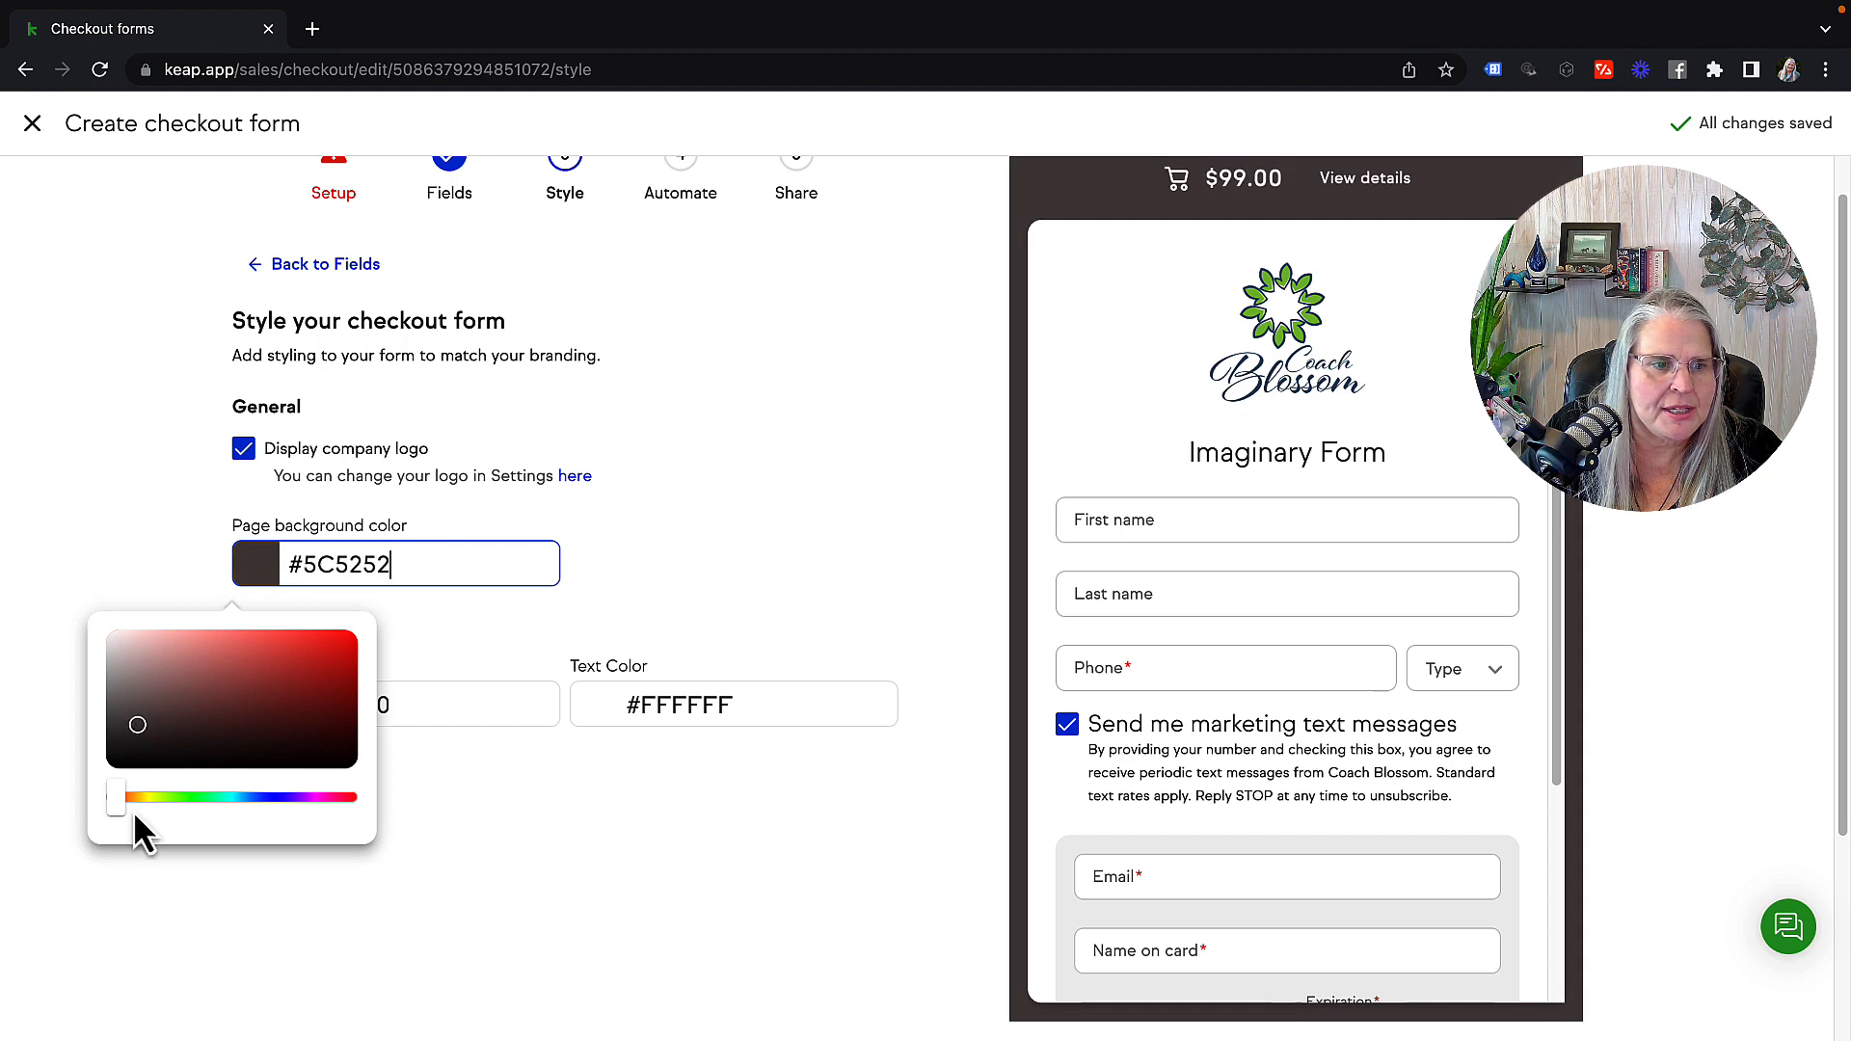
drag(125, 816, 177, 815)
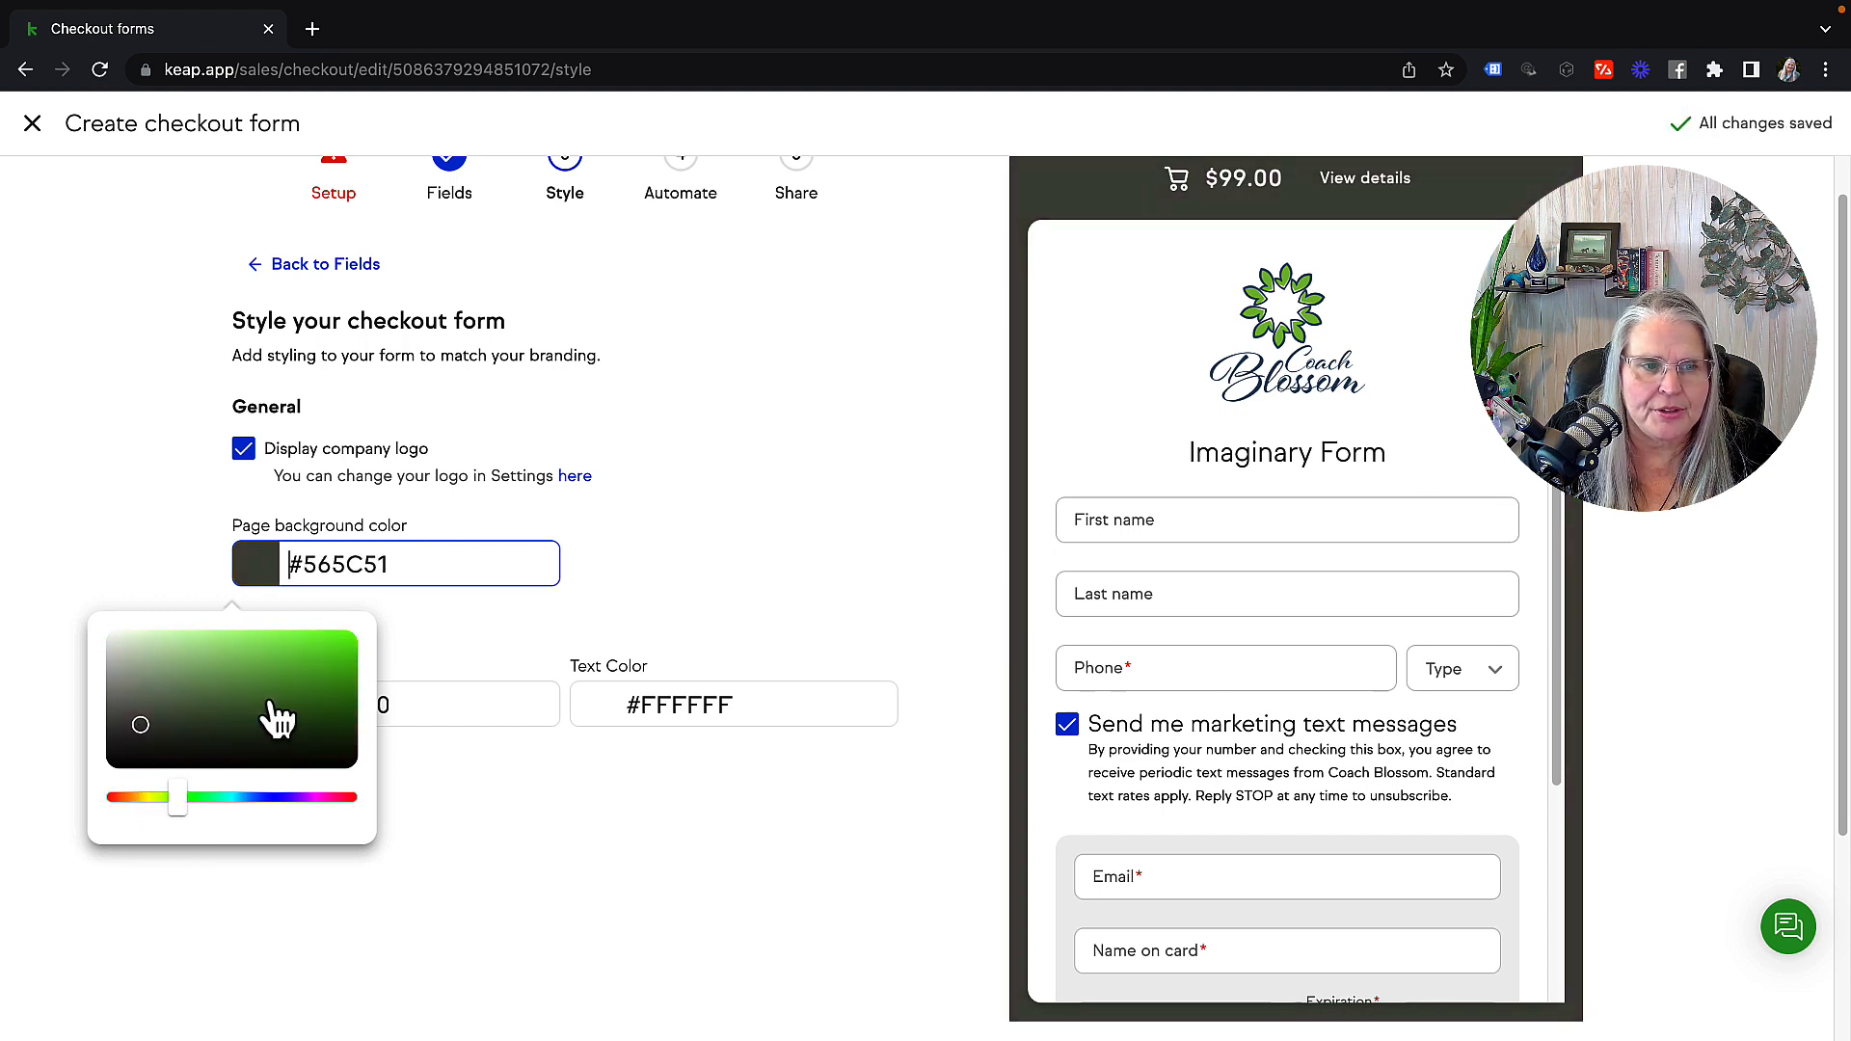
mouse_move(277, 719)
mouse_down()
mouse_move(356, 703)
mouse_move(364, 661)
mouse_move(200, 658)
mouse_up()
scroll(1108, 622, up, 1)
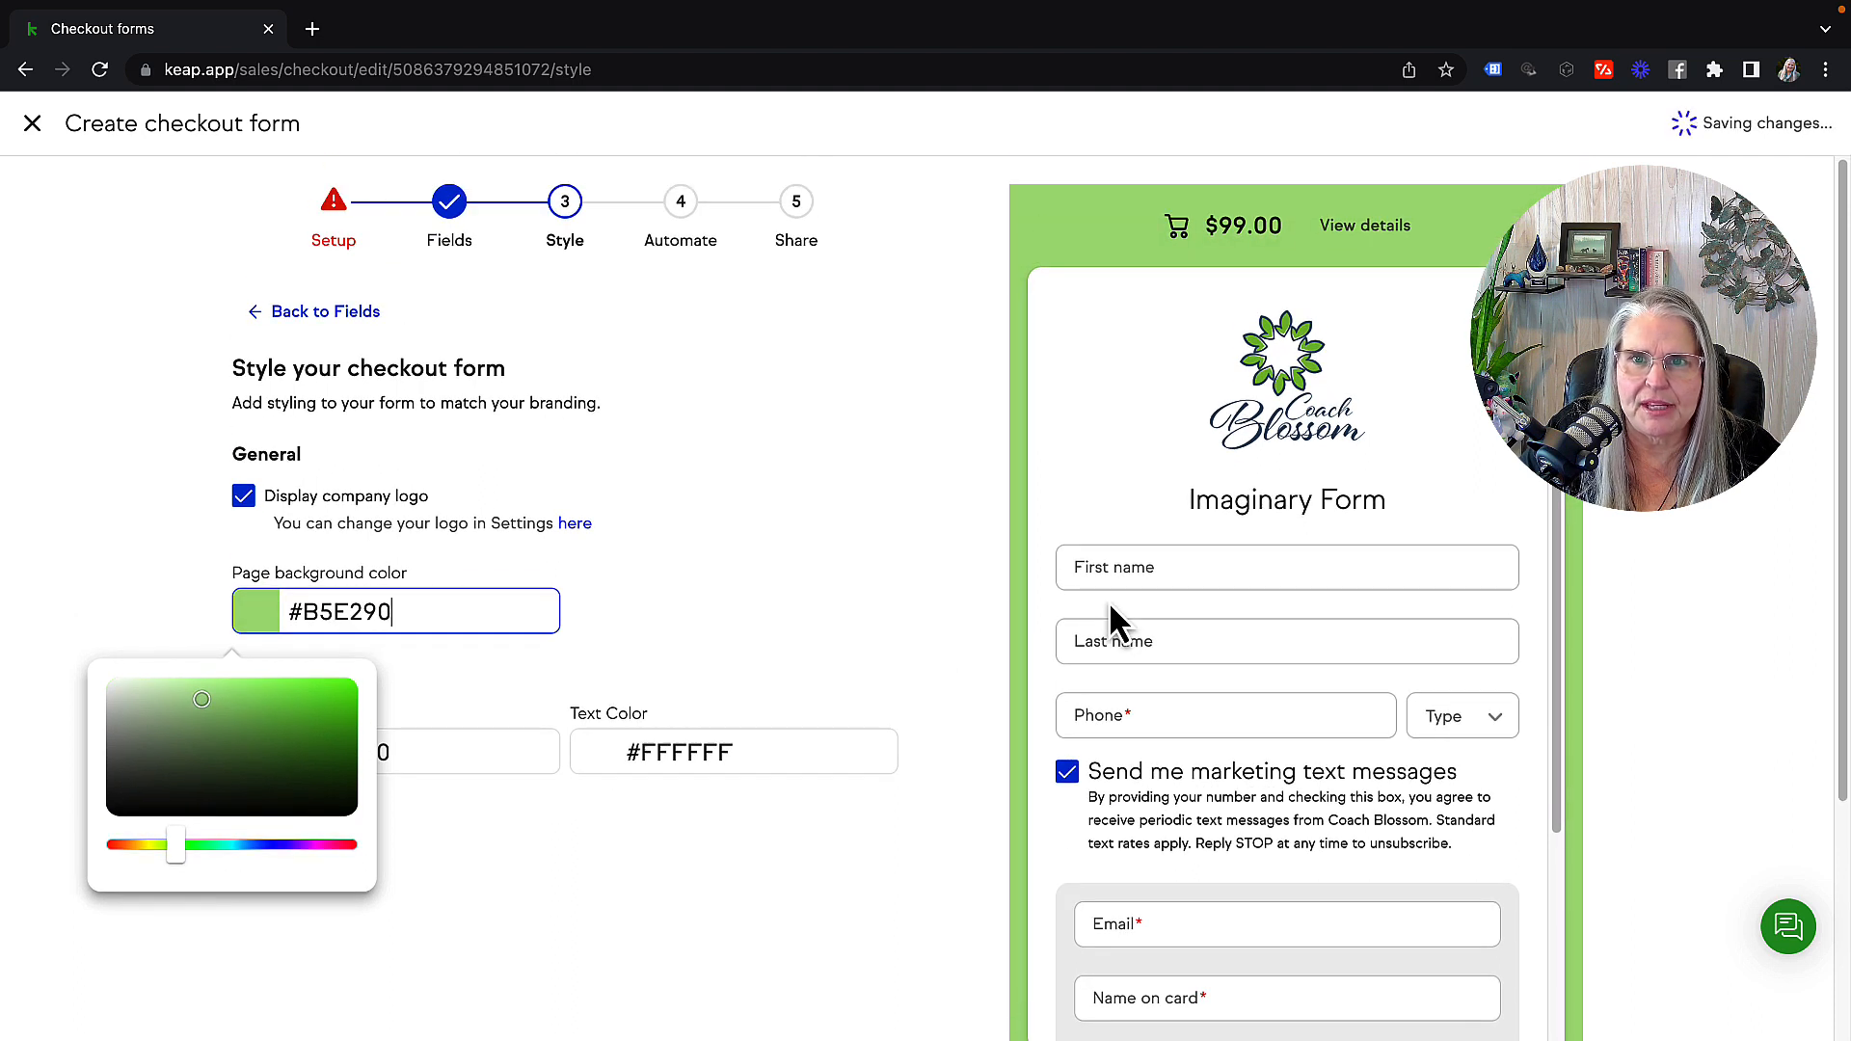
click(732, 622)
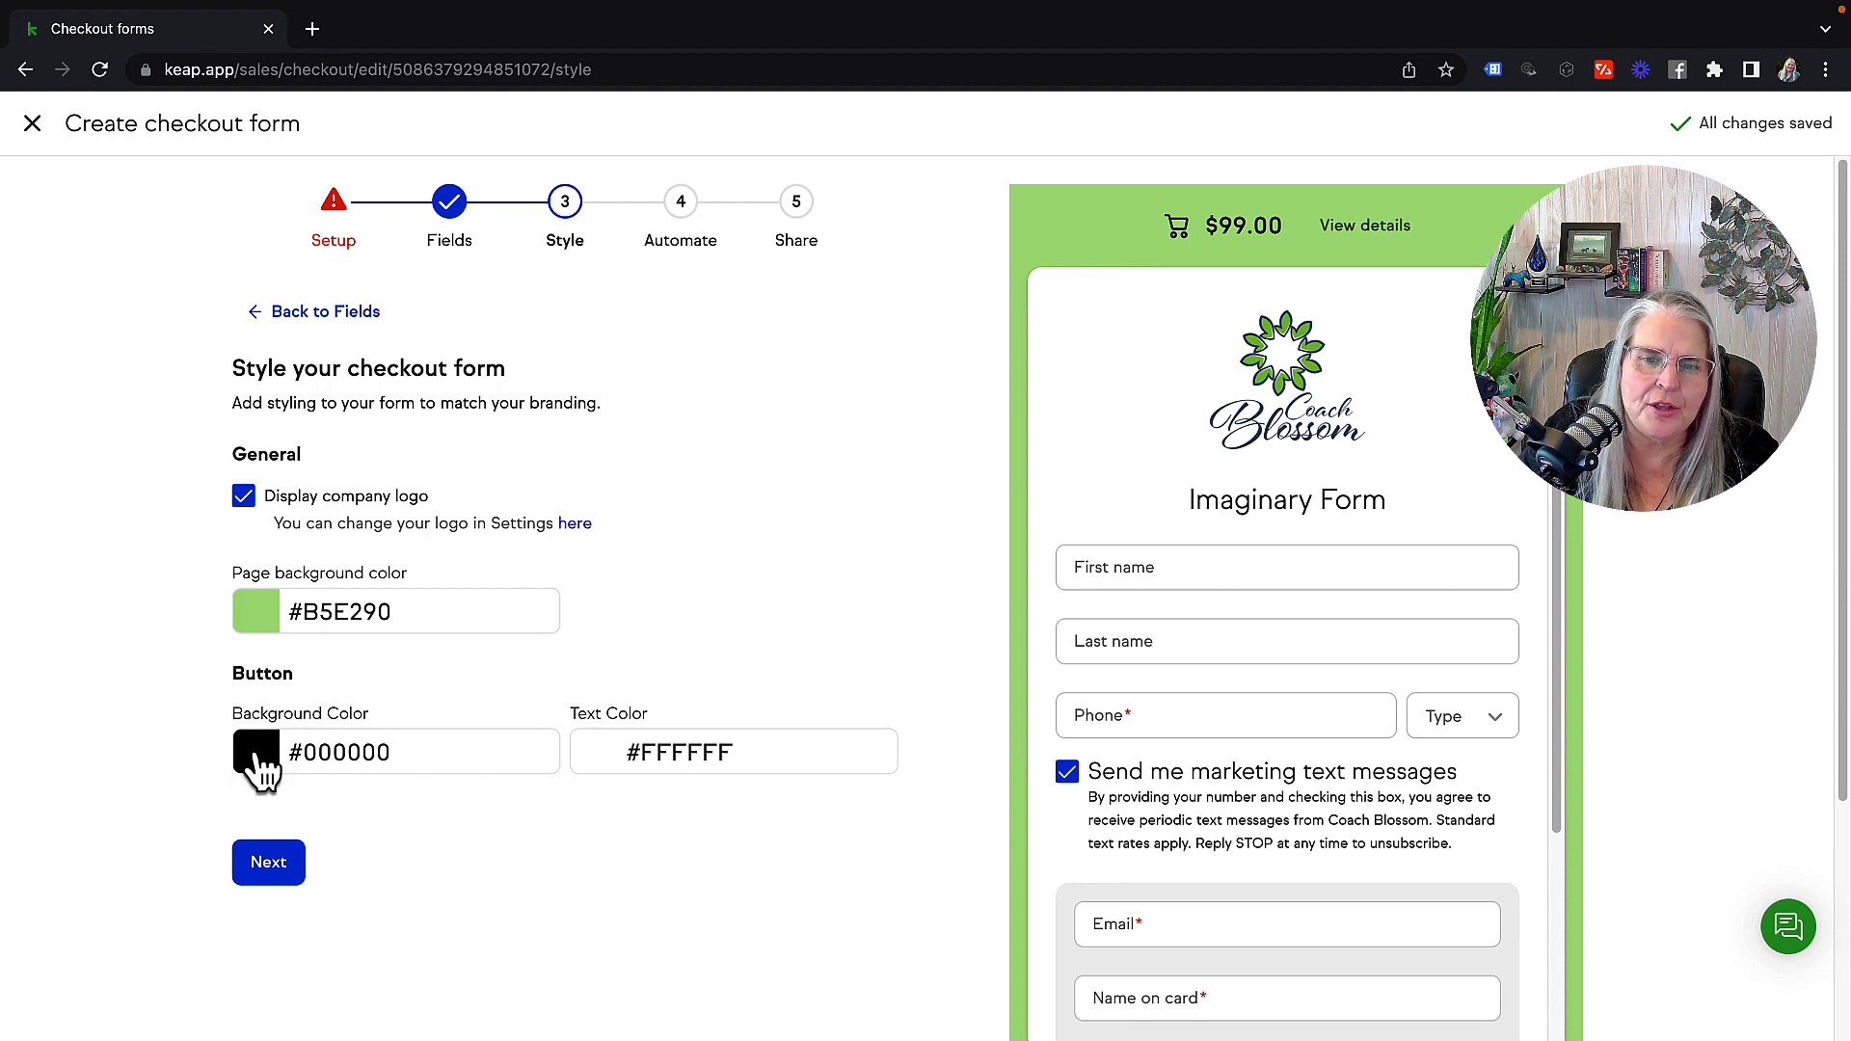
Set the payment button's background color to dark green, #1E640D
scroll(1475, 771, down, 3)
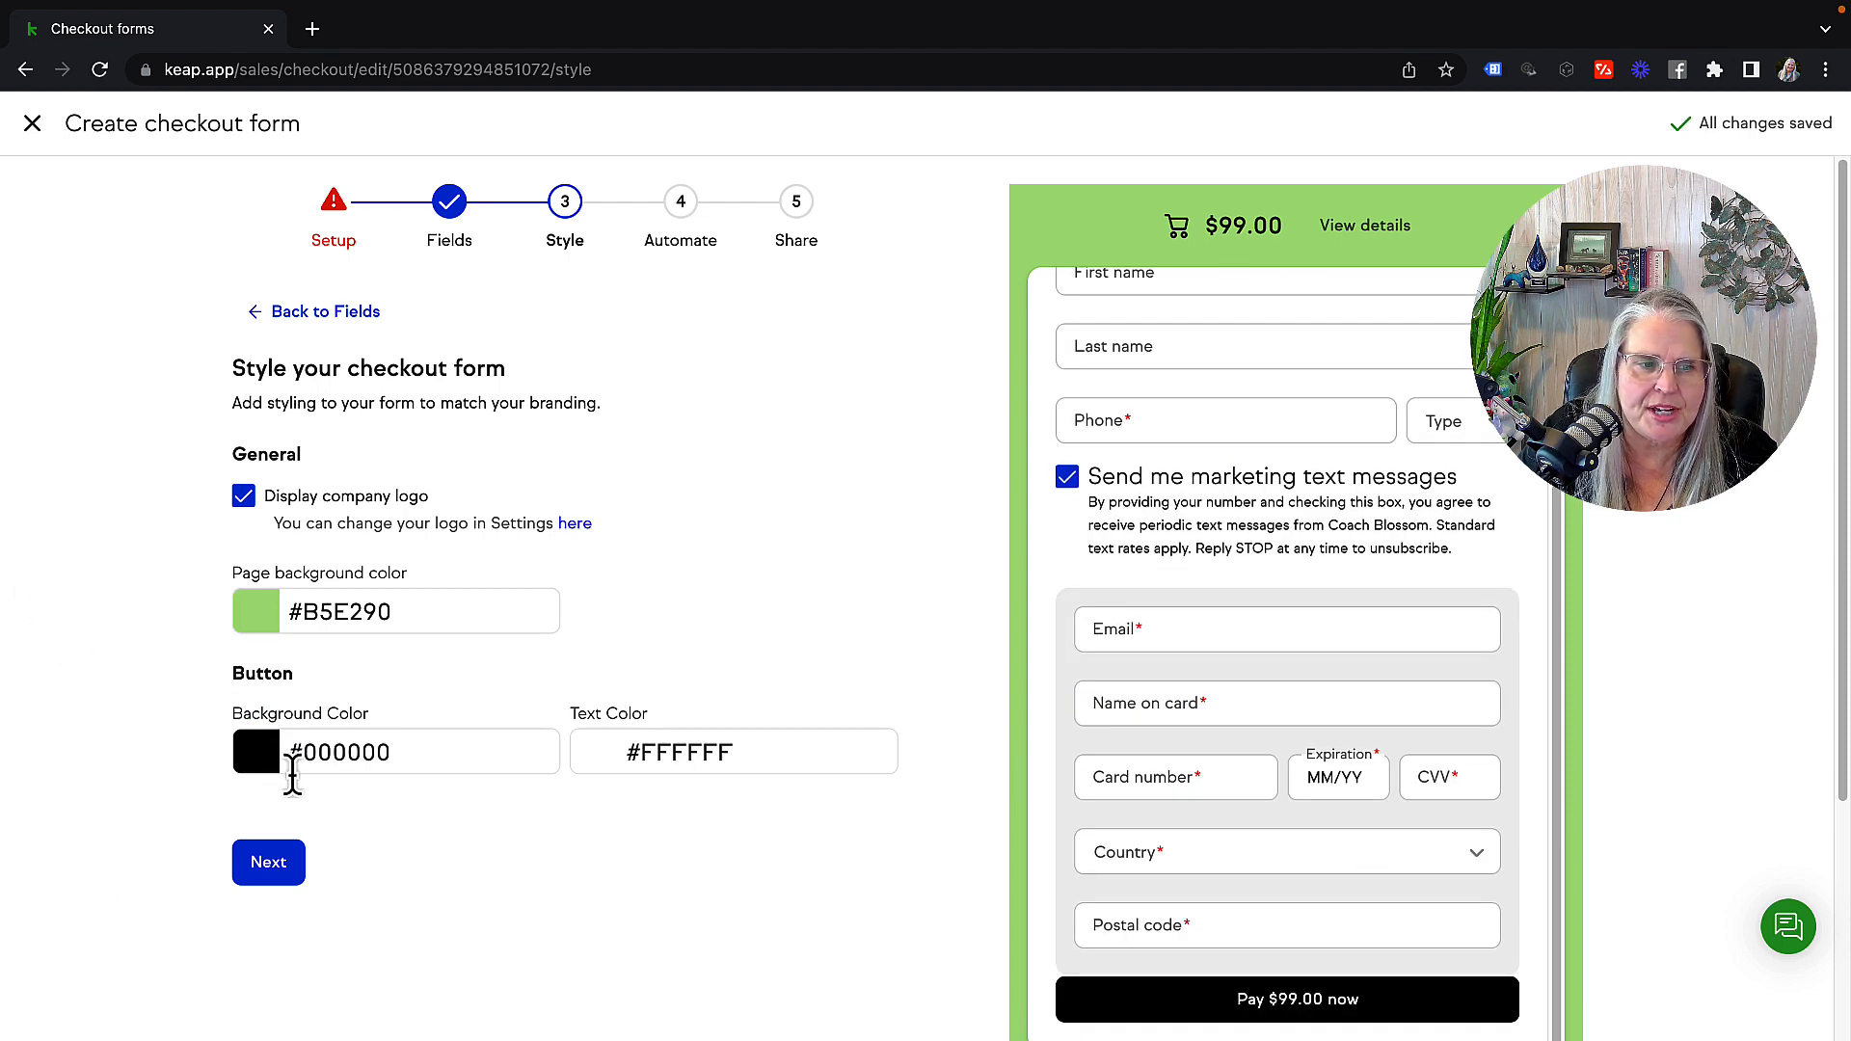
click(256, 769)
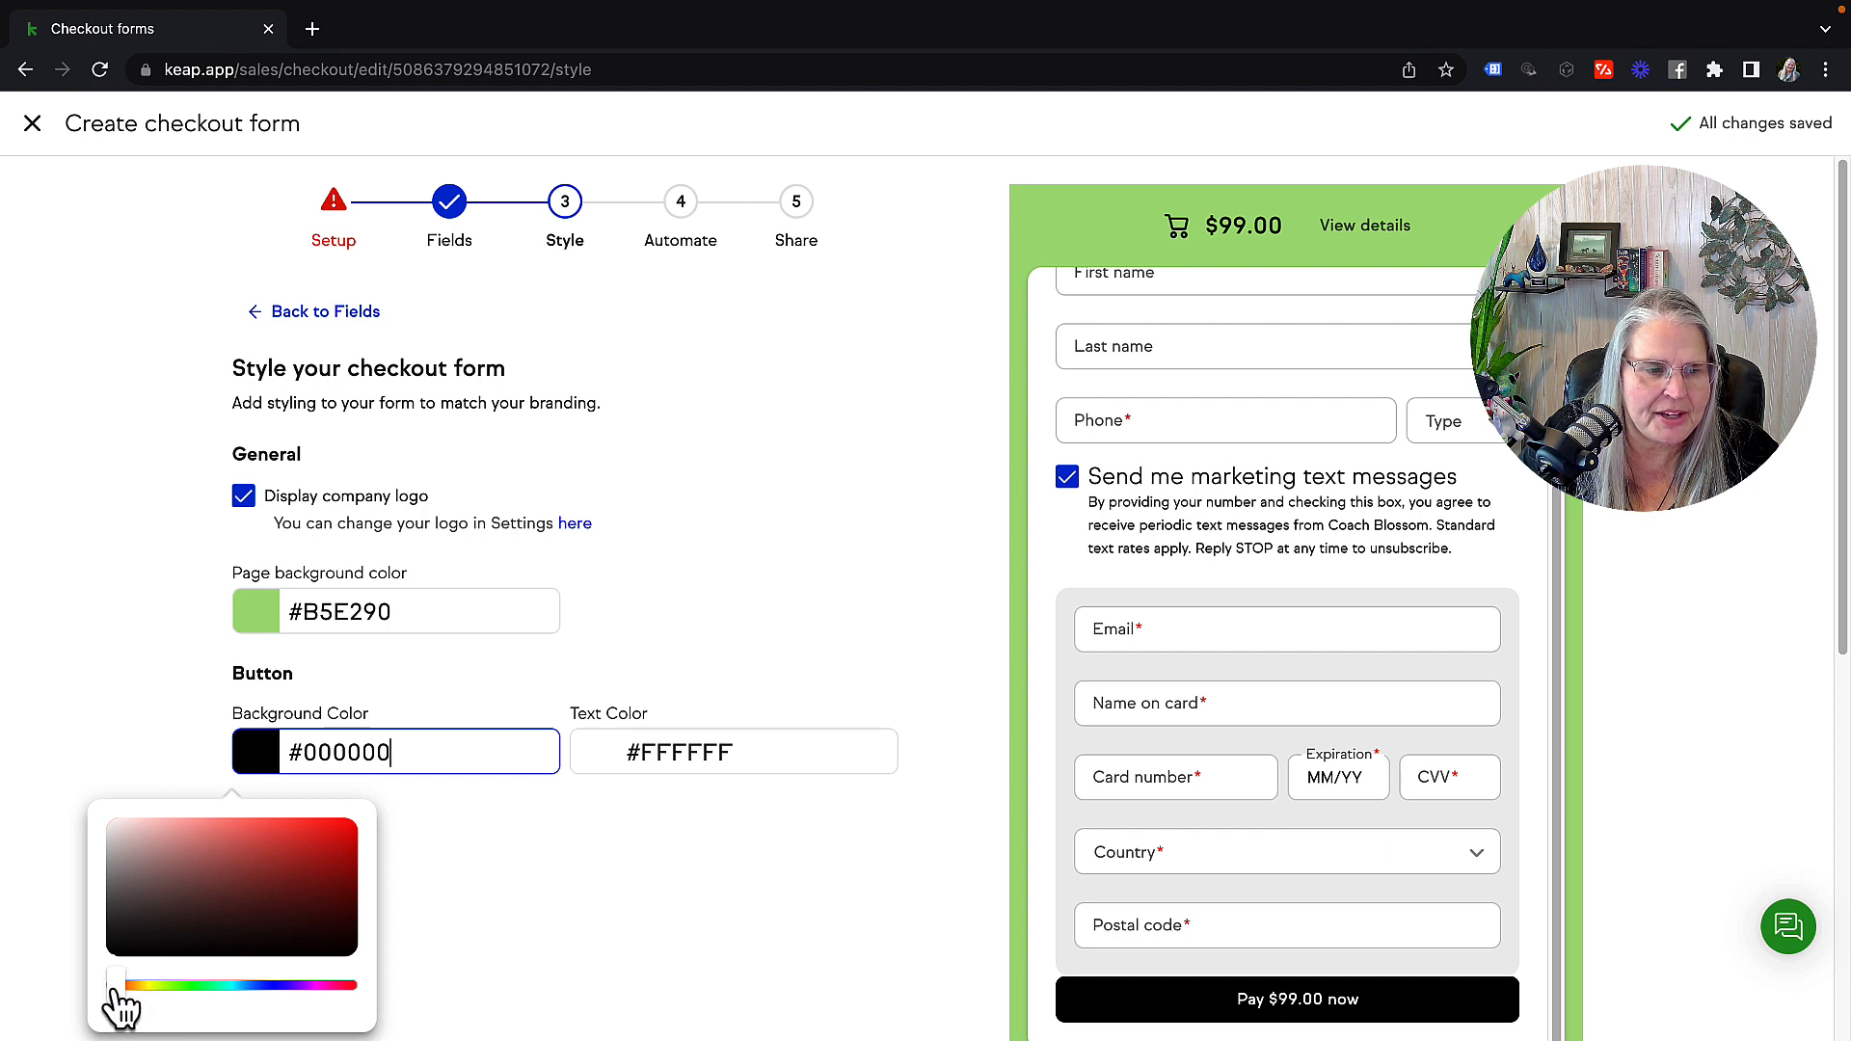
drag(119, 985, 185, 985)
drag(289, 879, 295, 845)
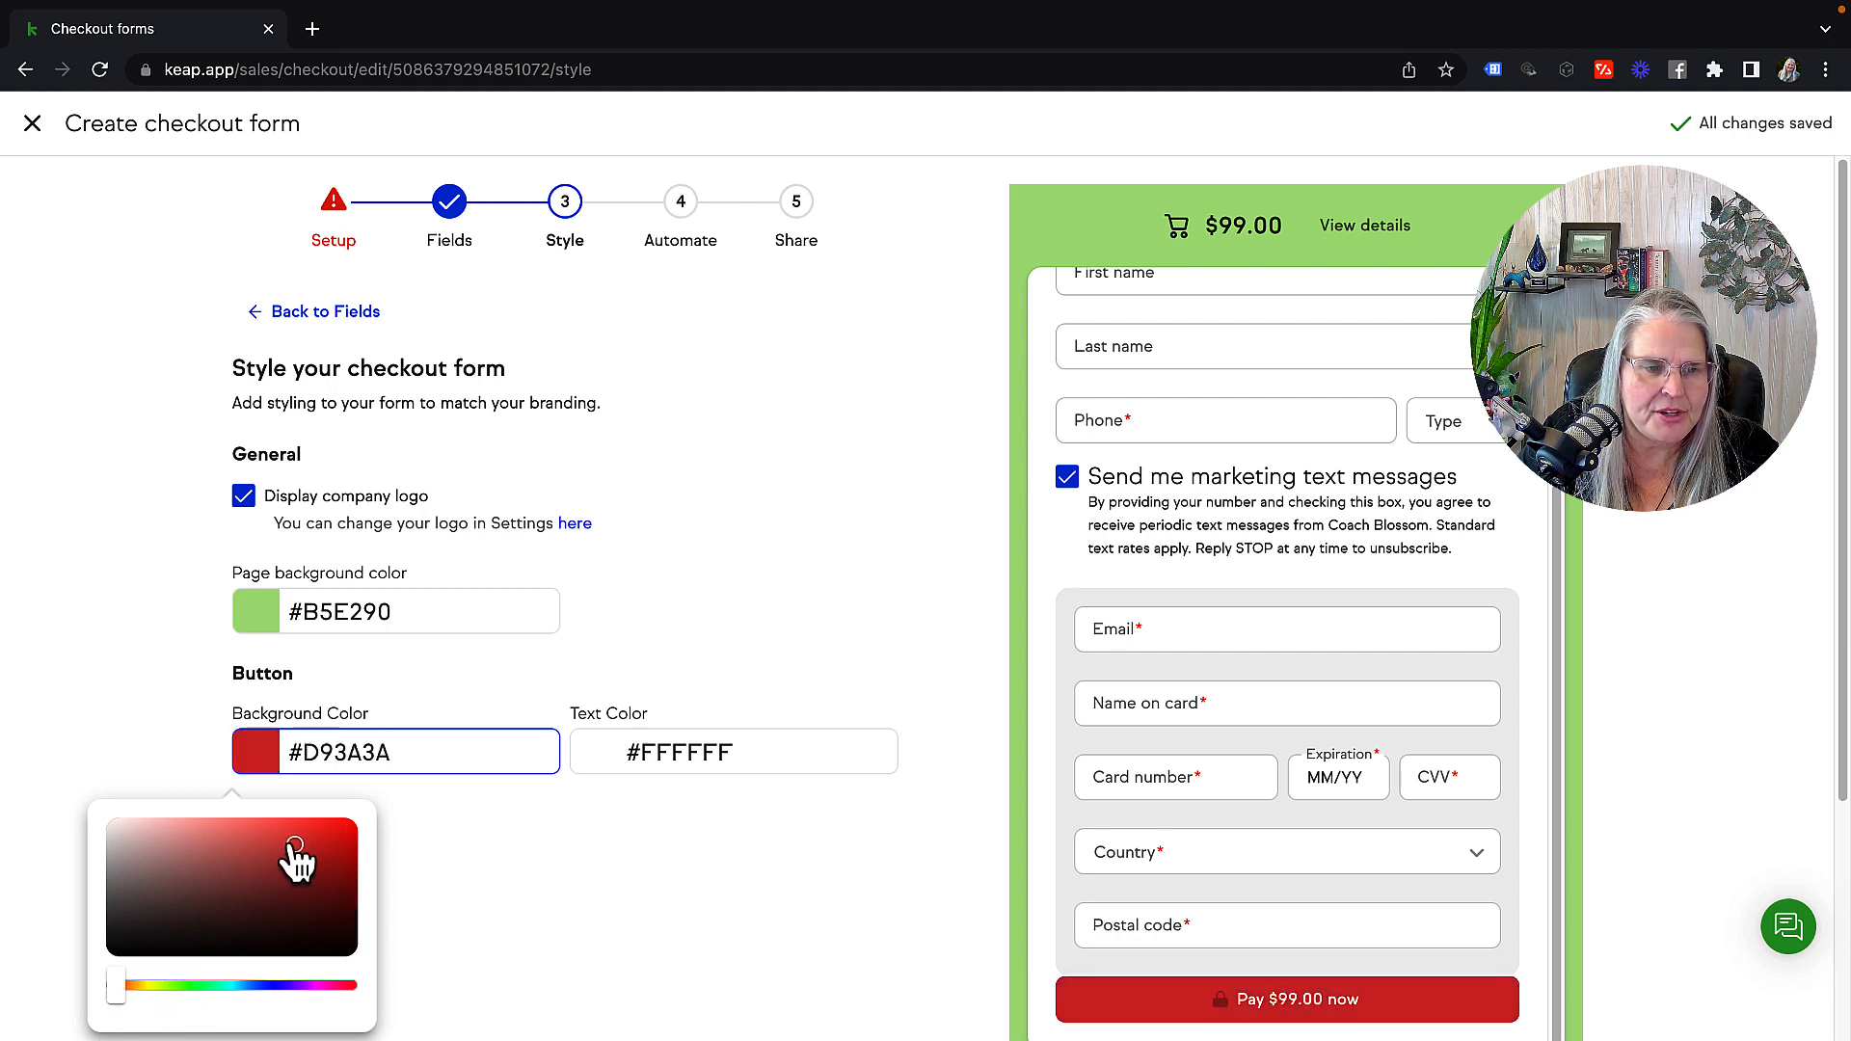
drag(117, 988, 188, 989)
drag(291, 868, 331, 920)
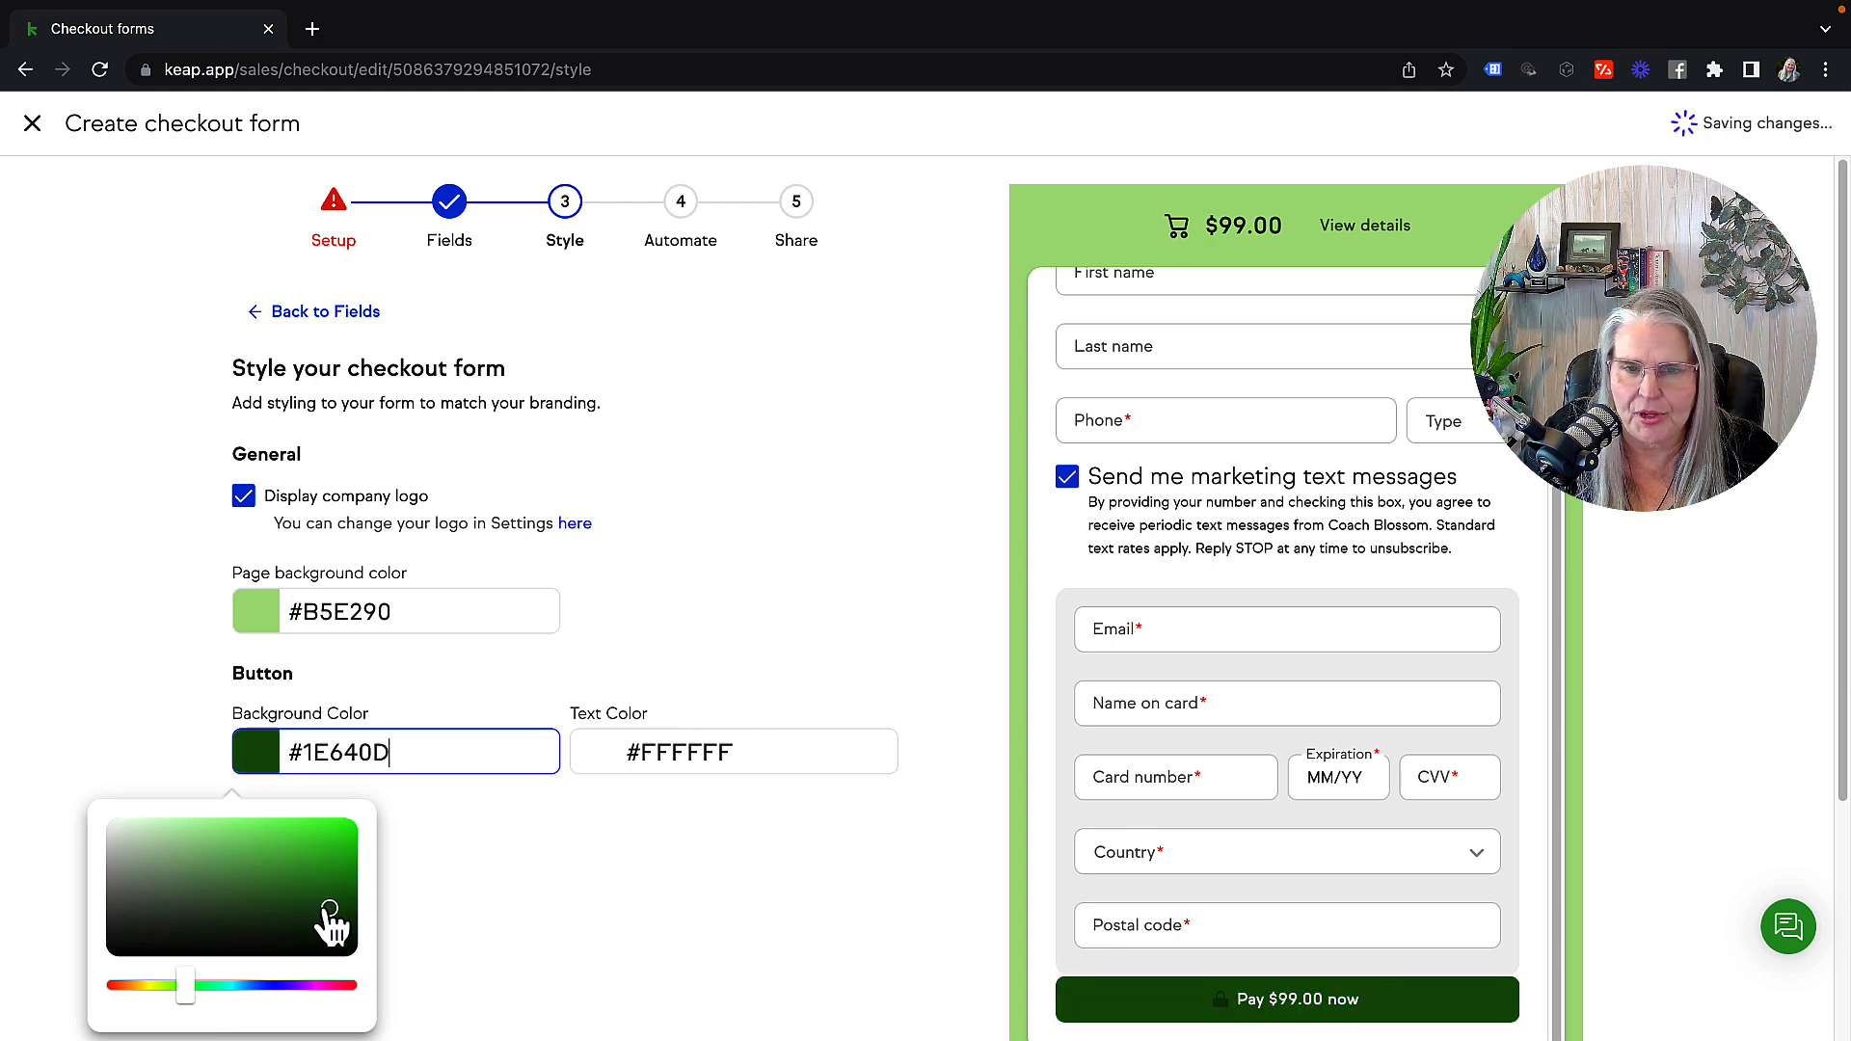
click(858, 841)
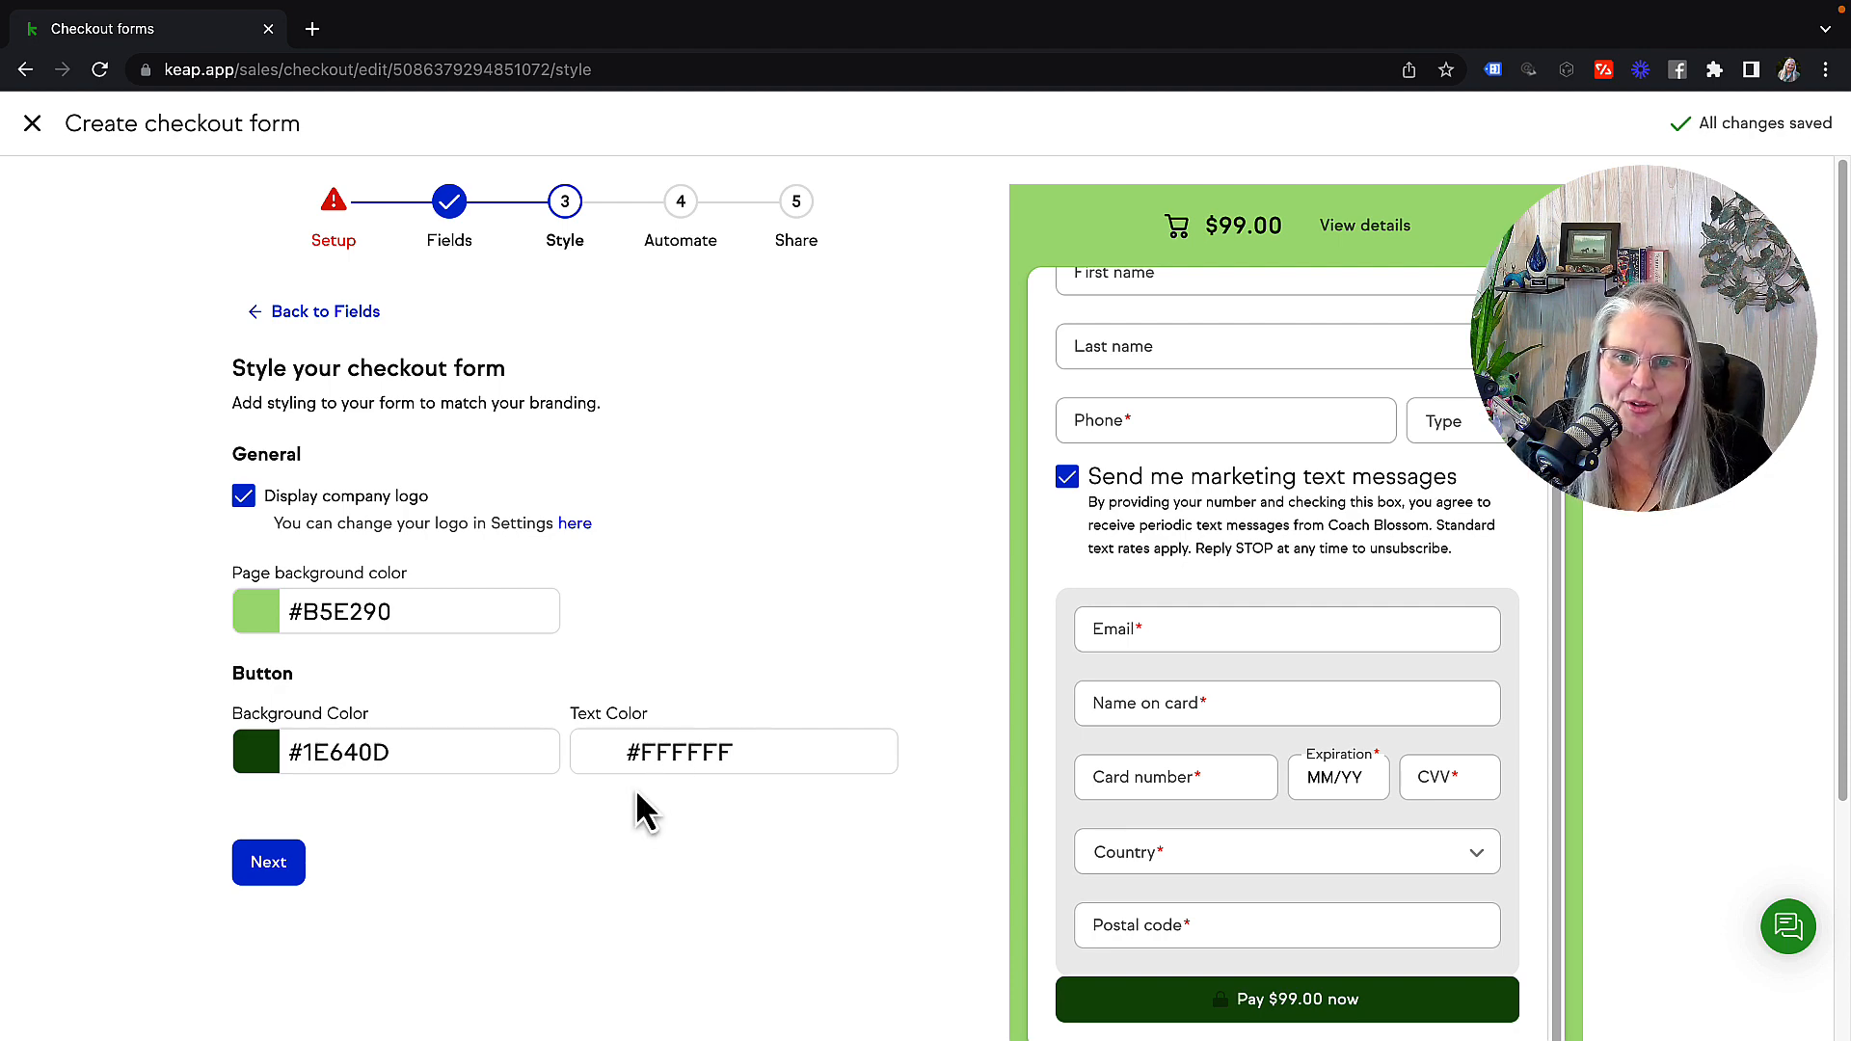
Proceed to the Automate stage and add the "Send email to contact with product" follow-up
scroll(1177, 903, down, 1)
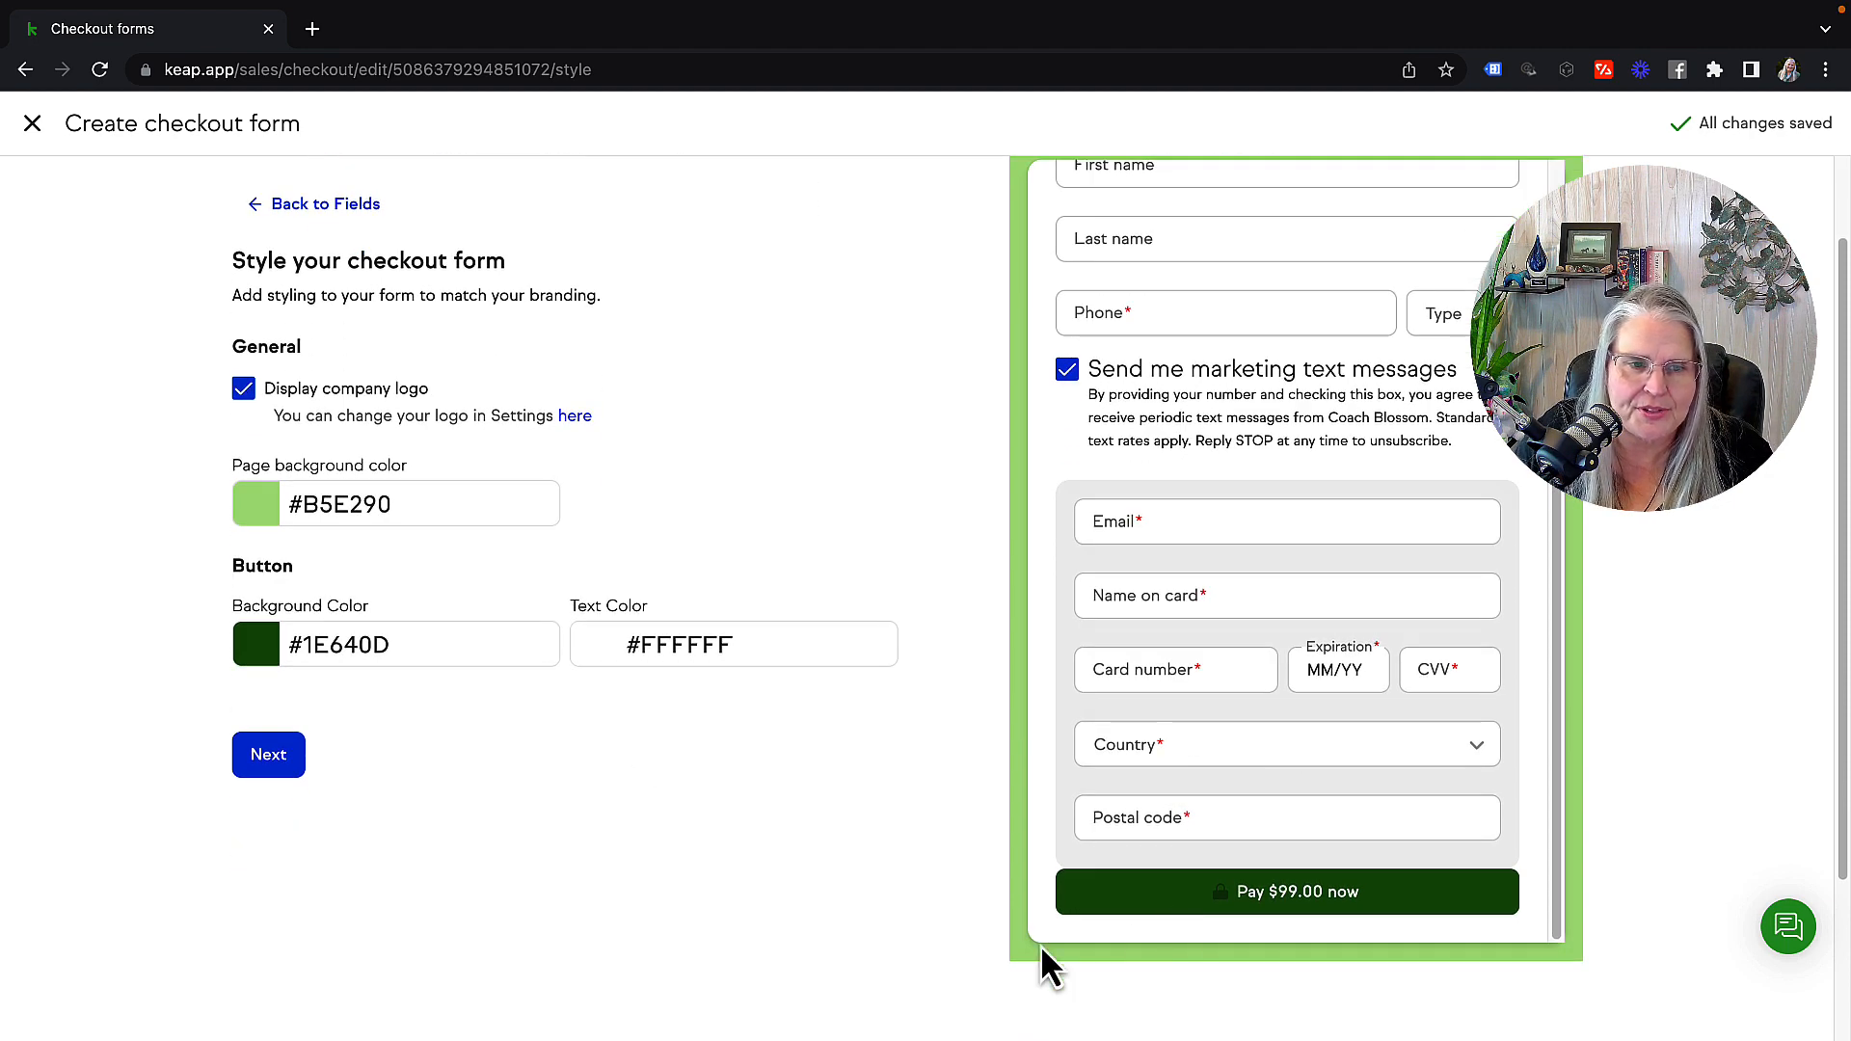
click(270, 765)
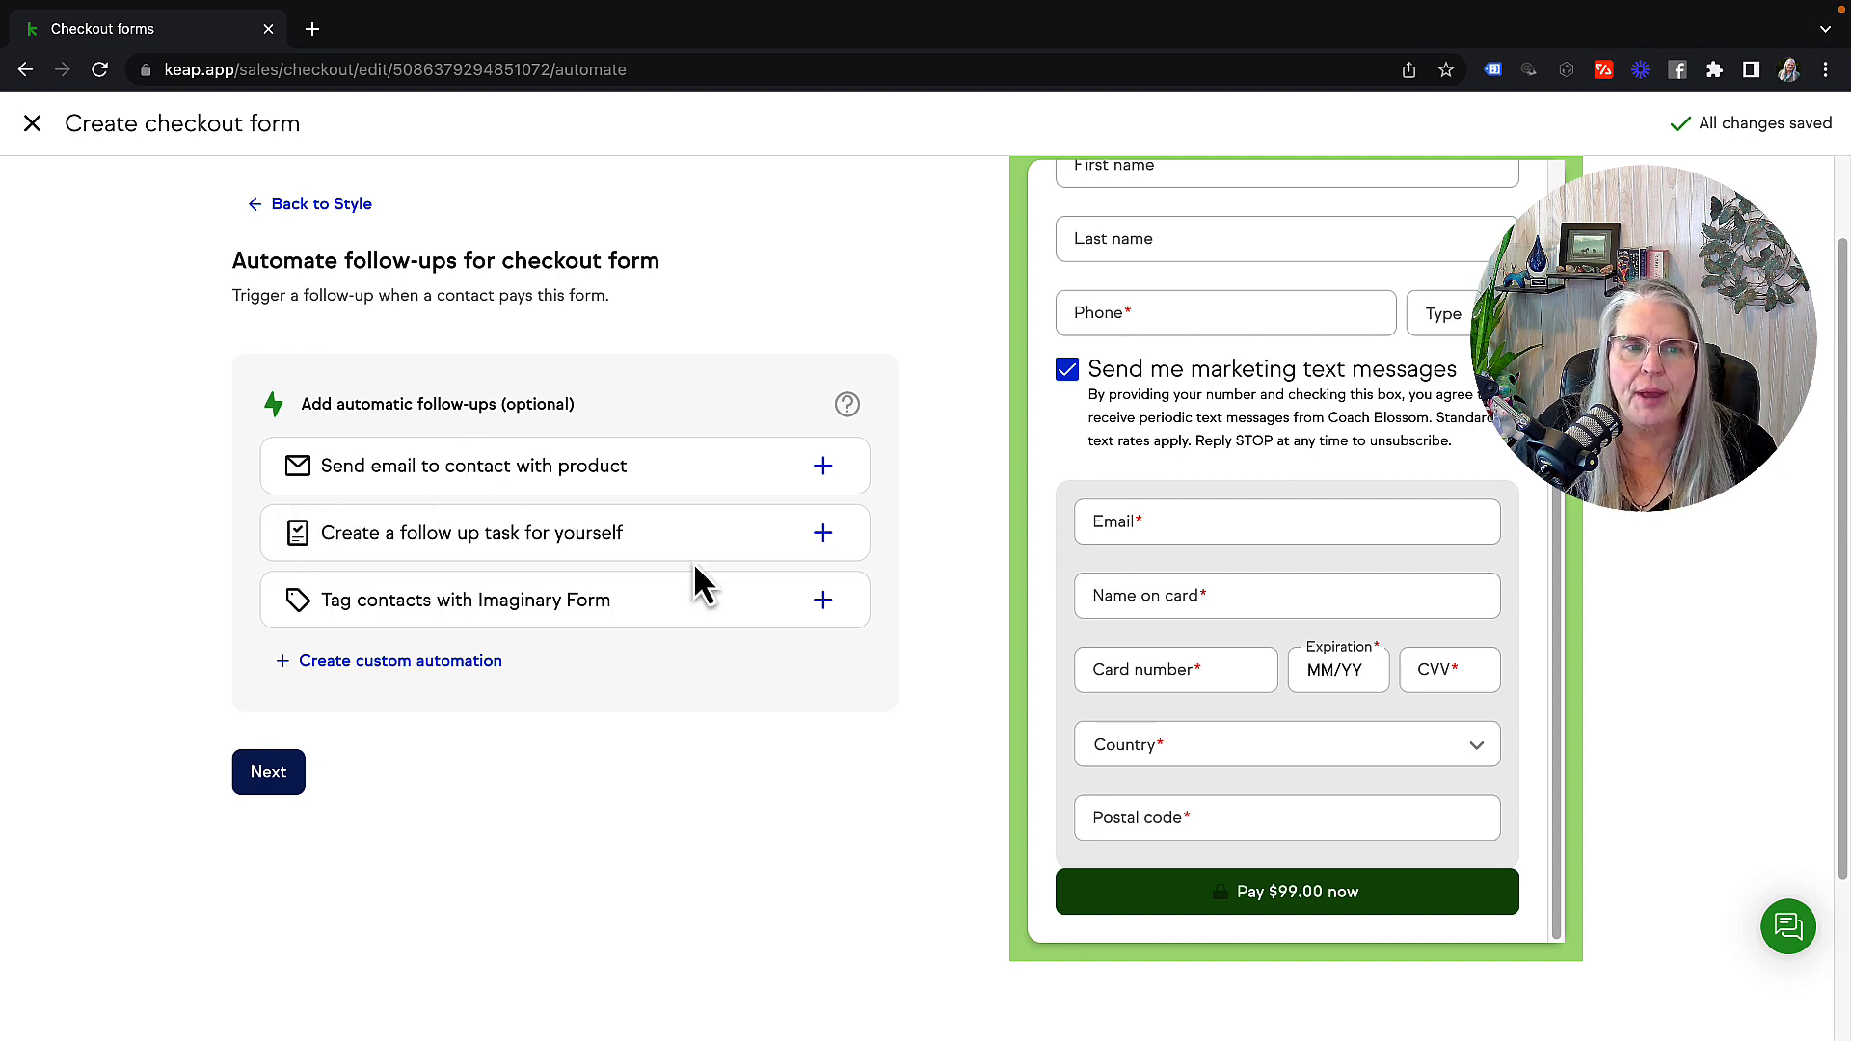
click(824, 470)
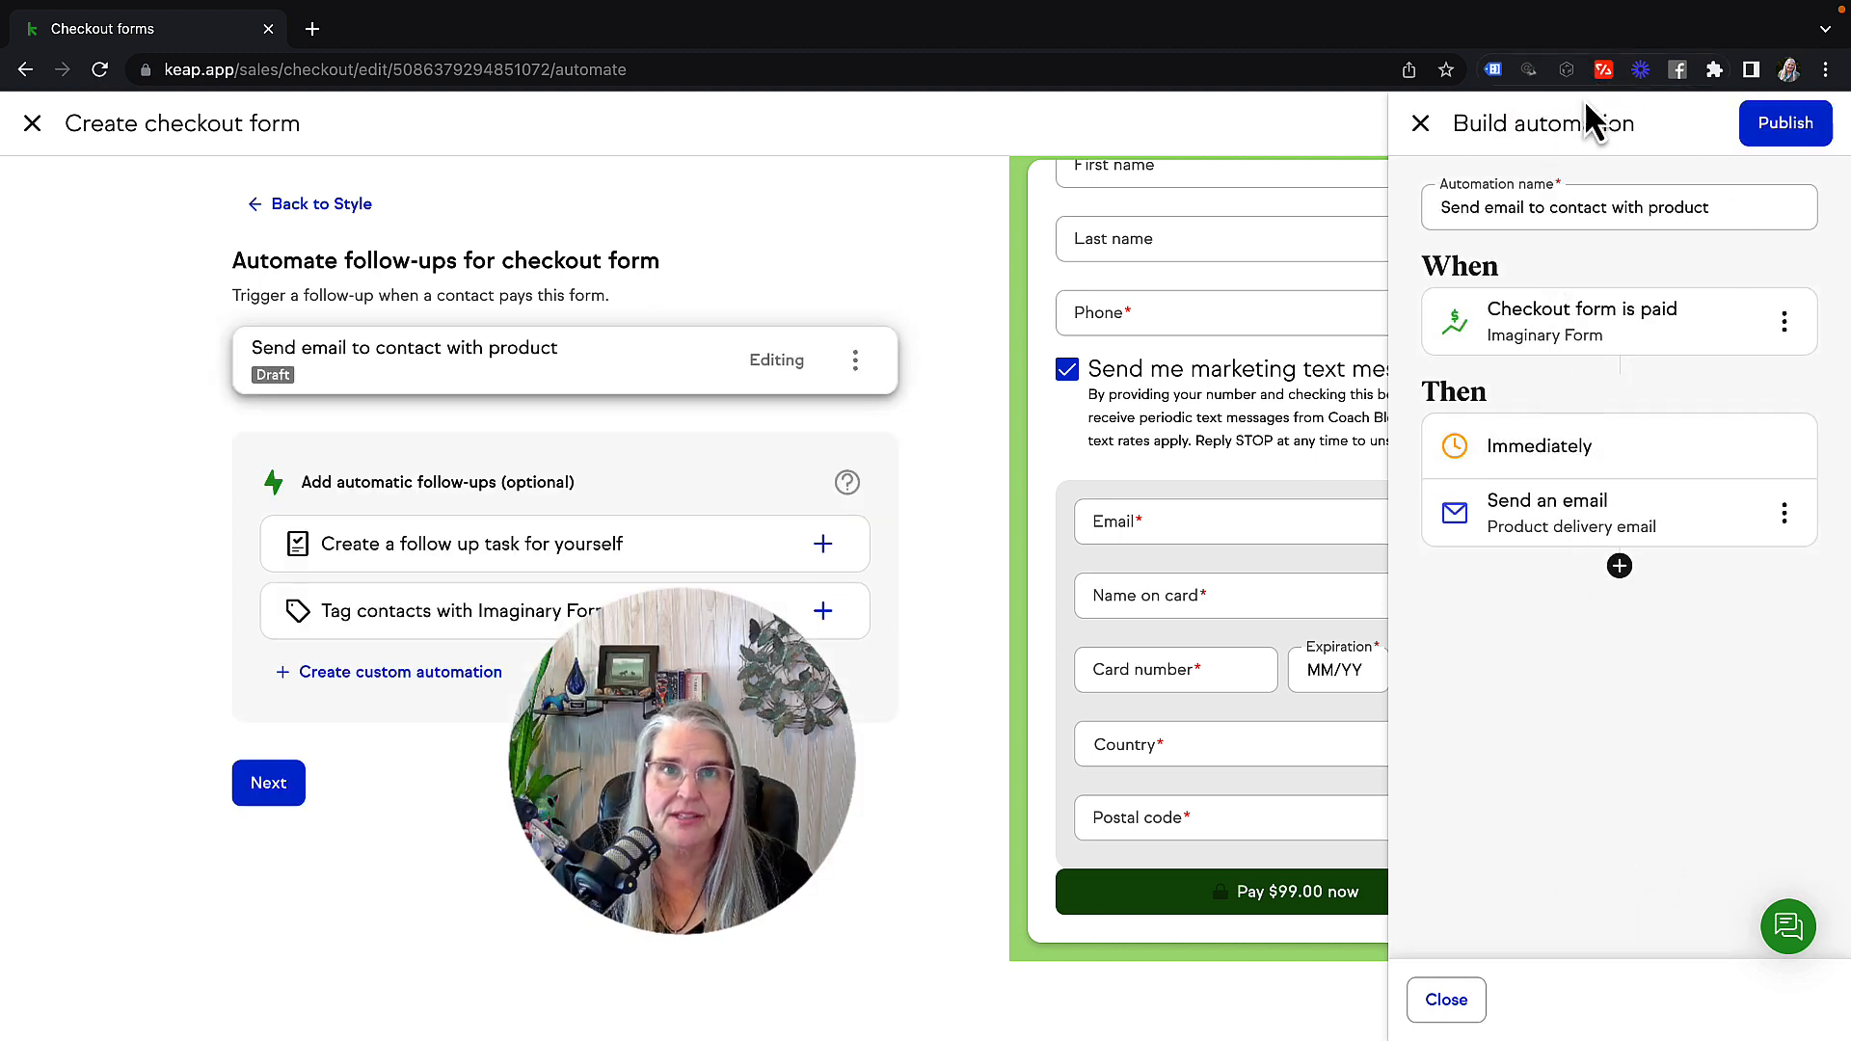
Review the product delivery email, keep it sending immediately, and publish the follow-up automation
click(1547, 534)
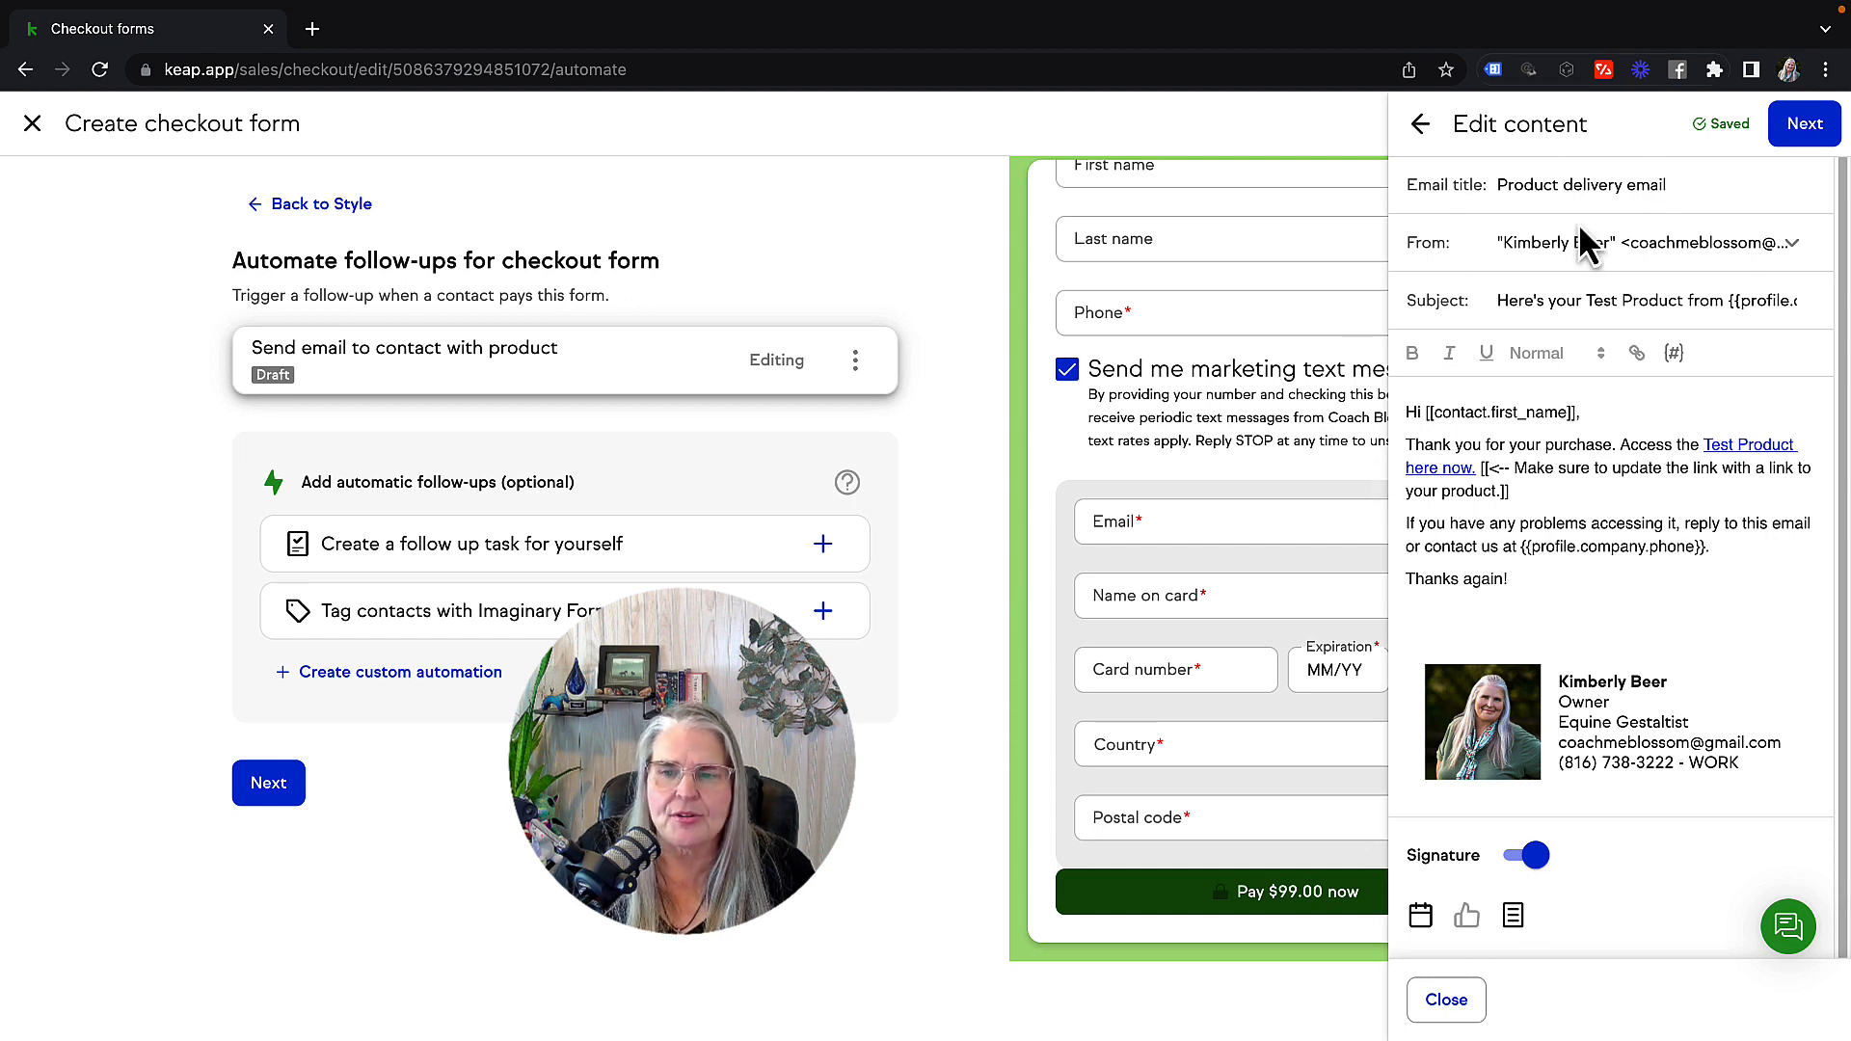
click(1802, 130)
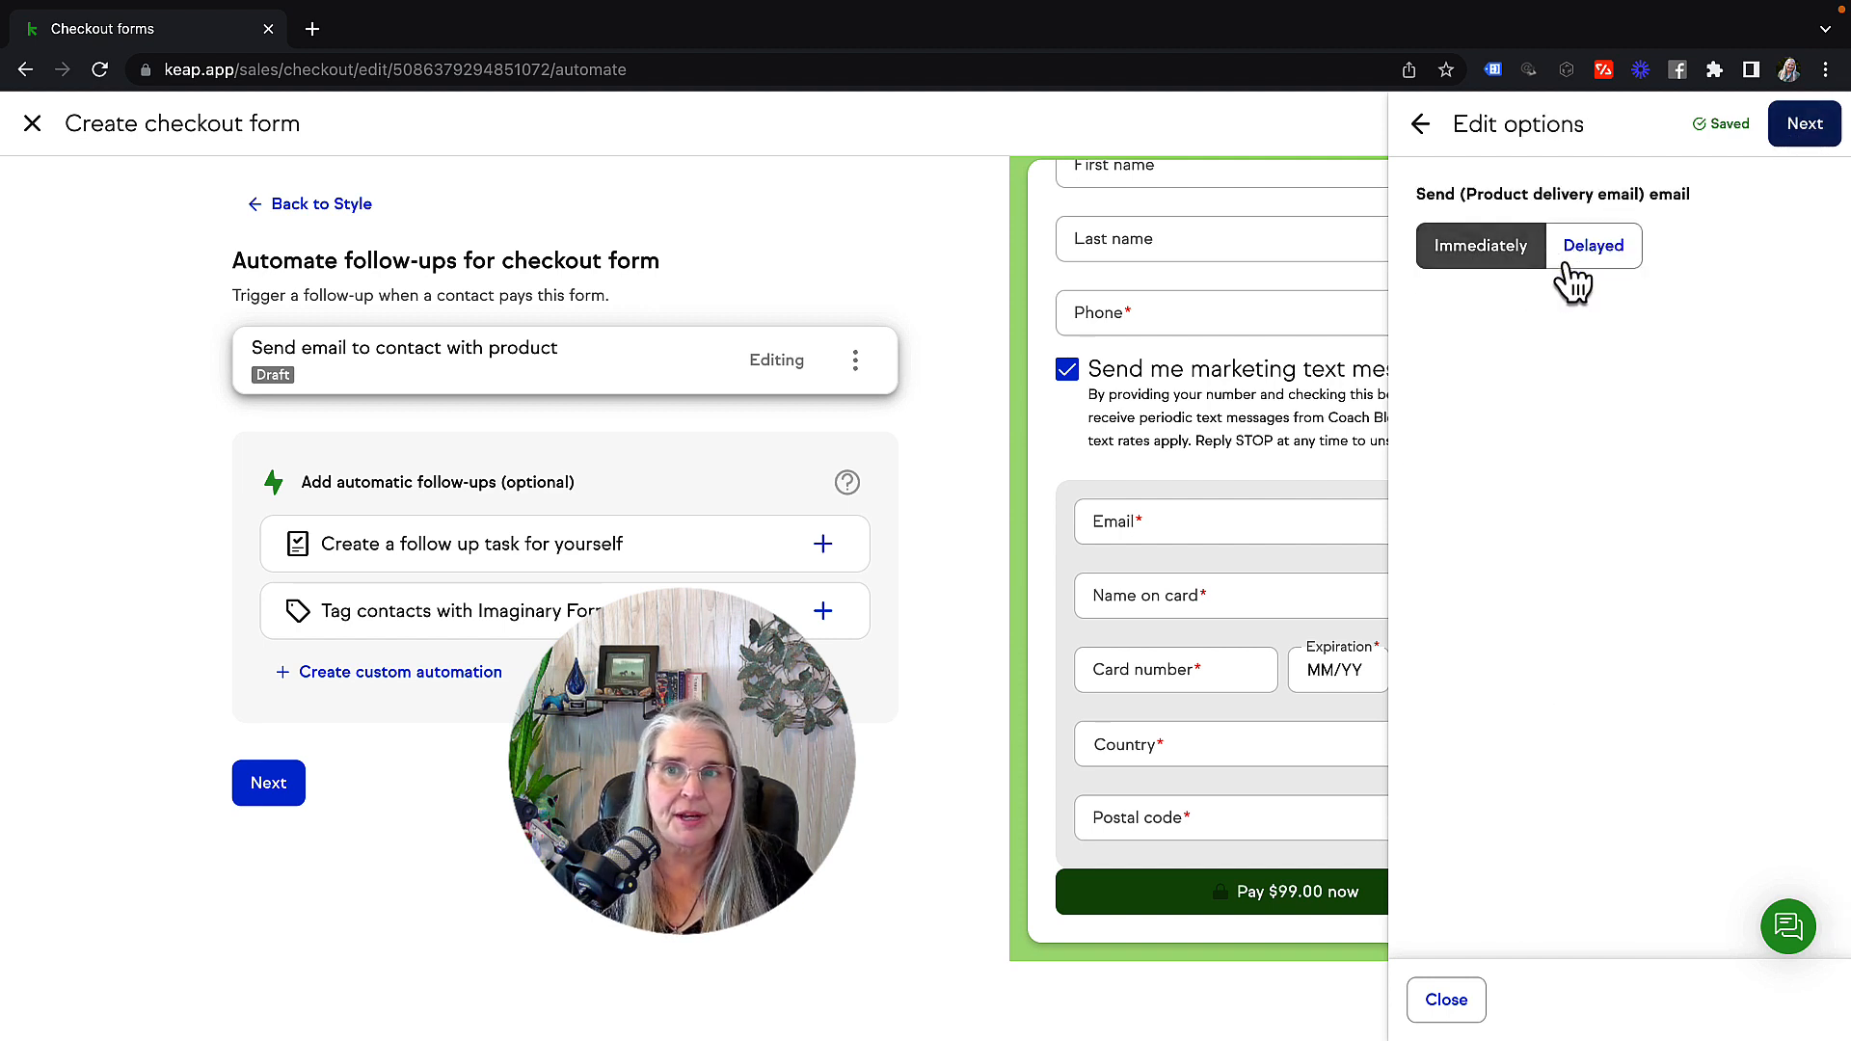
click(1801, 138)
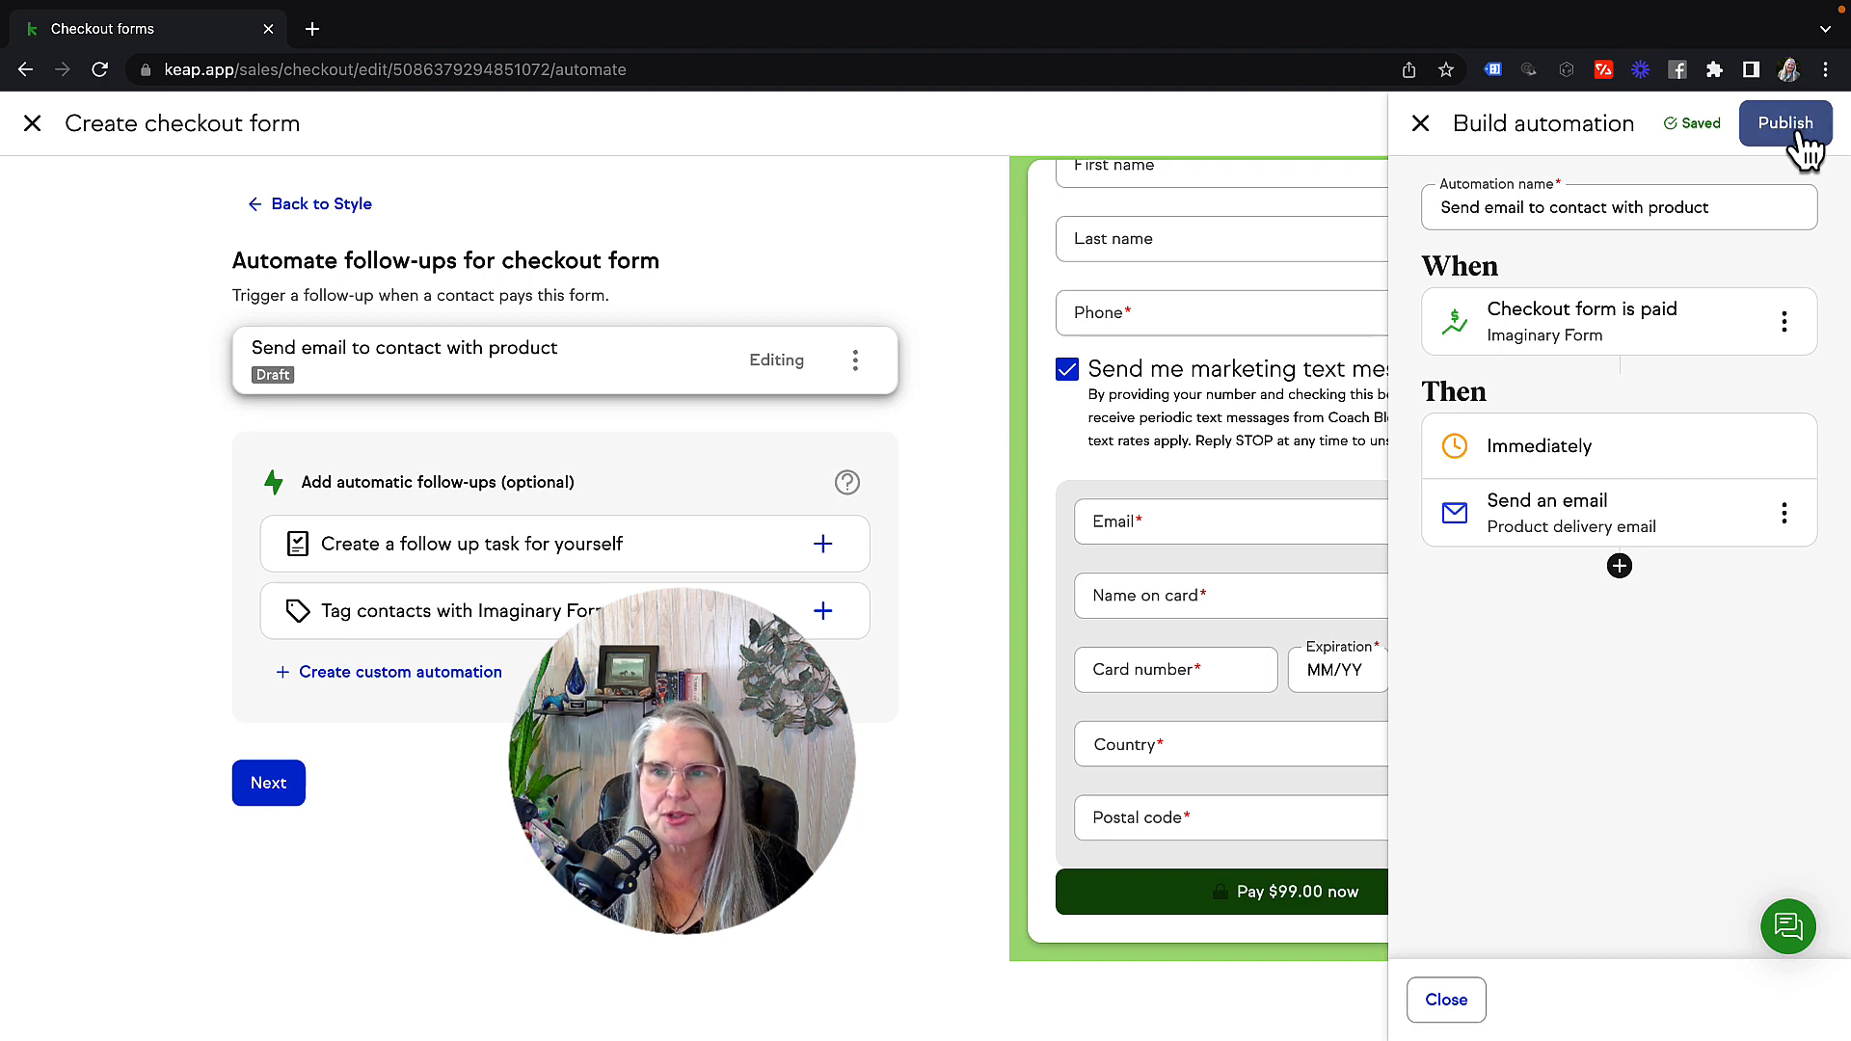
click(1786, 123)
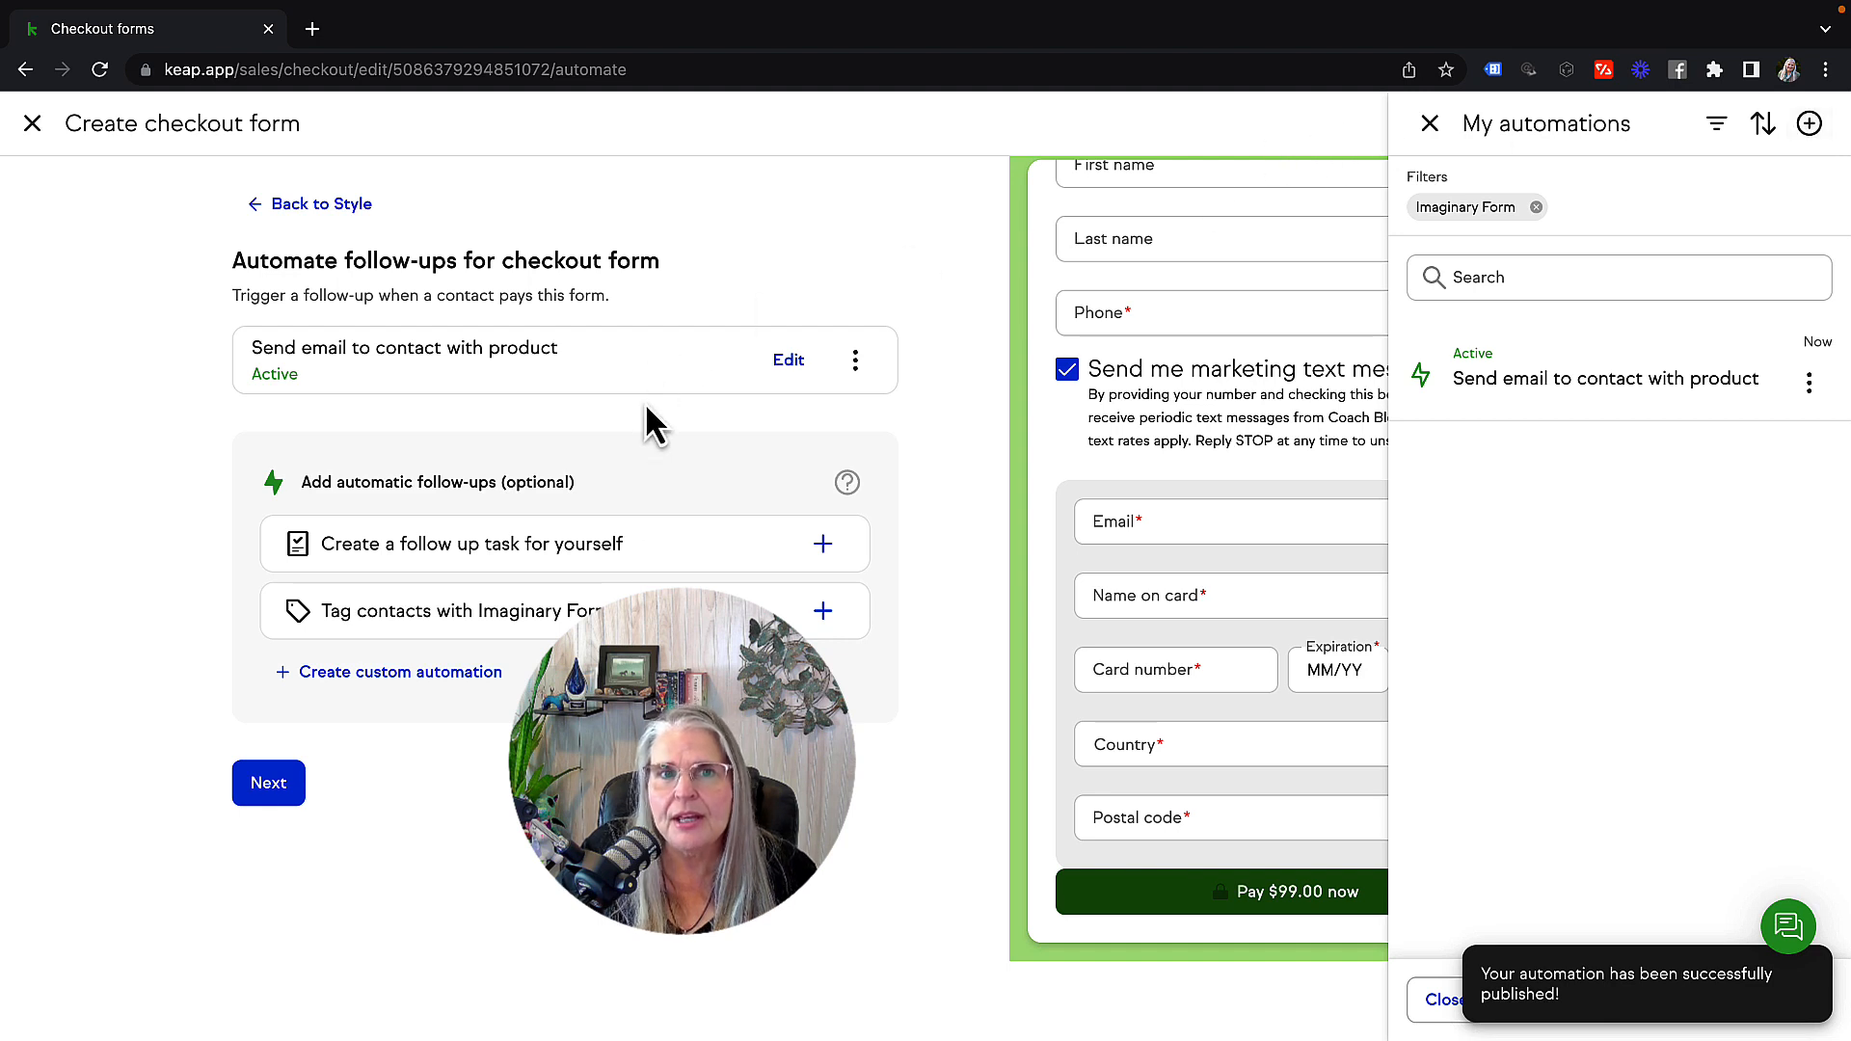
click(1430, 123)
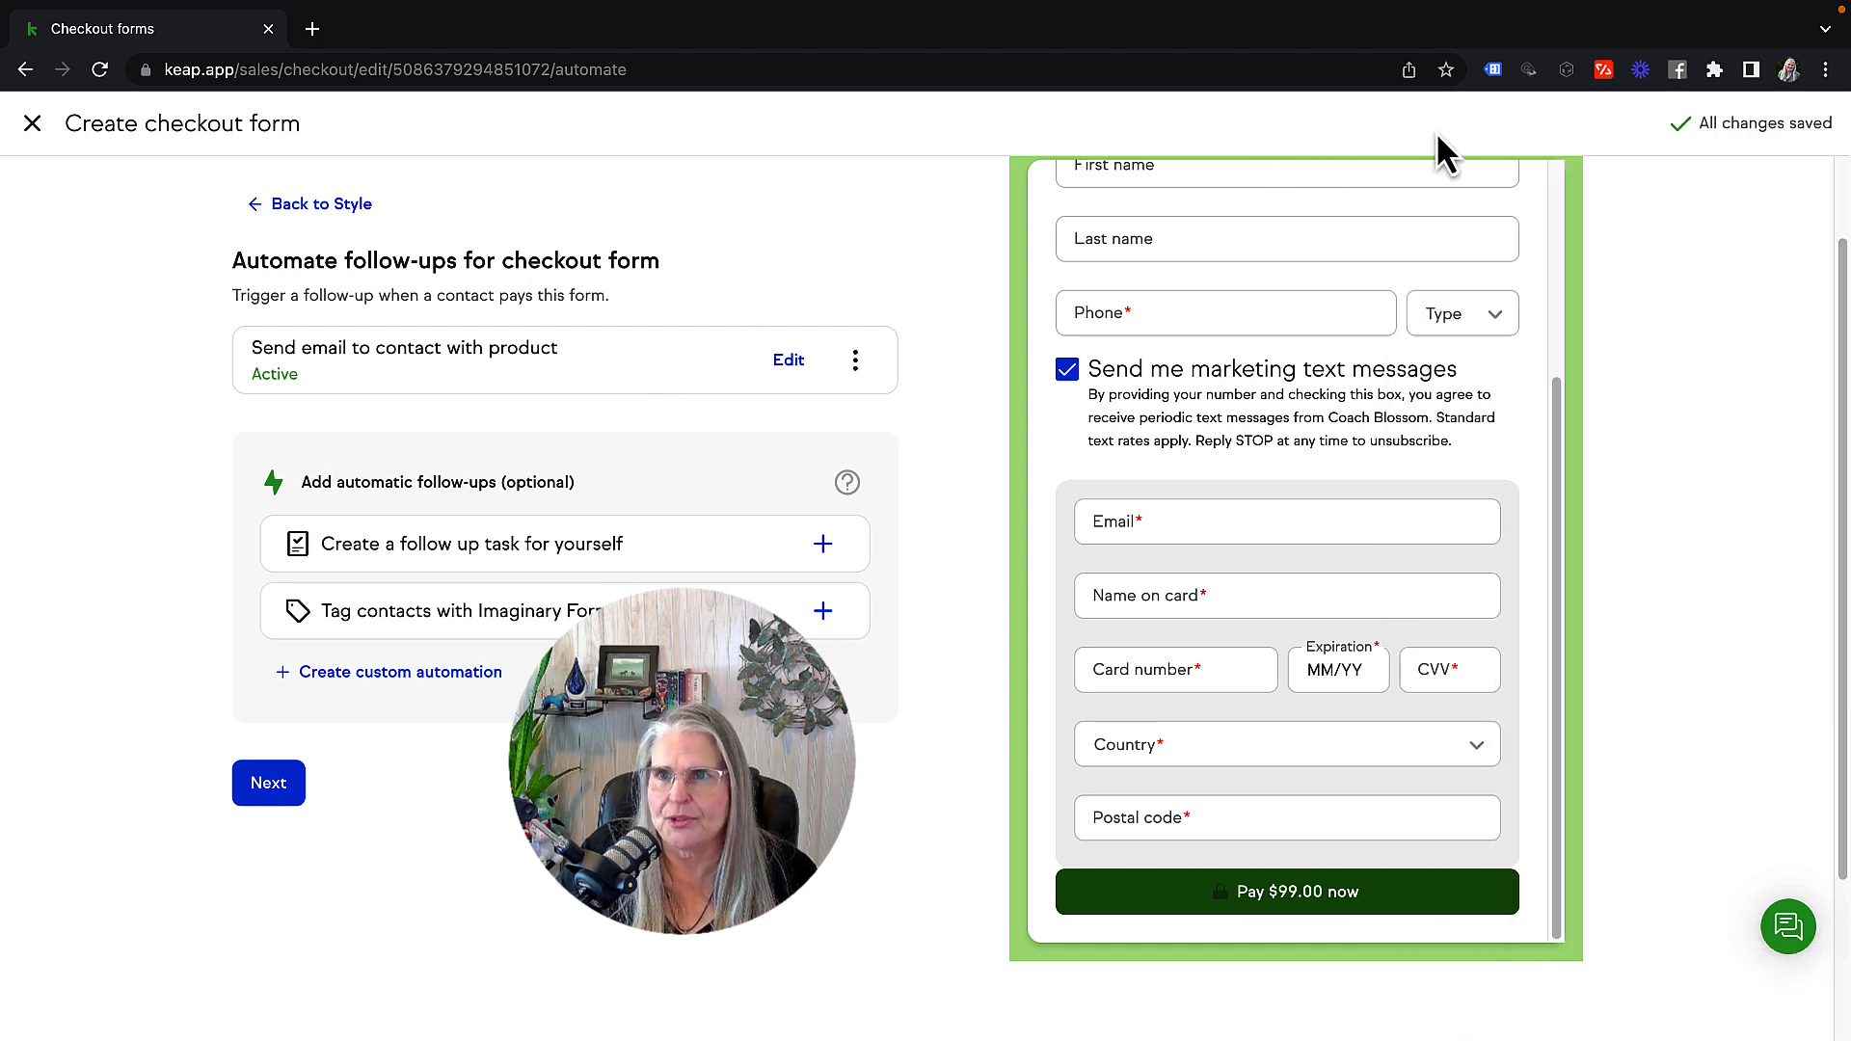
Proceed to the Share stage, keep the default thank you page, and save and exit the checkout form
click(272, 797)
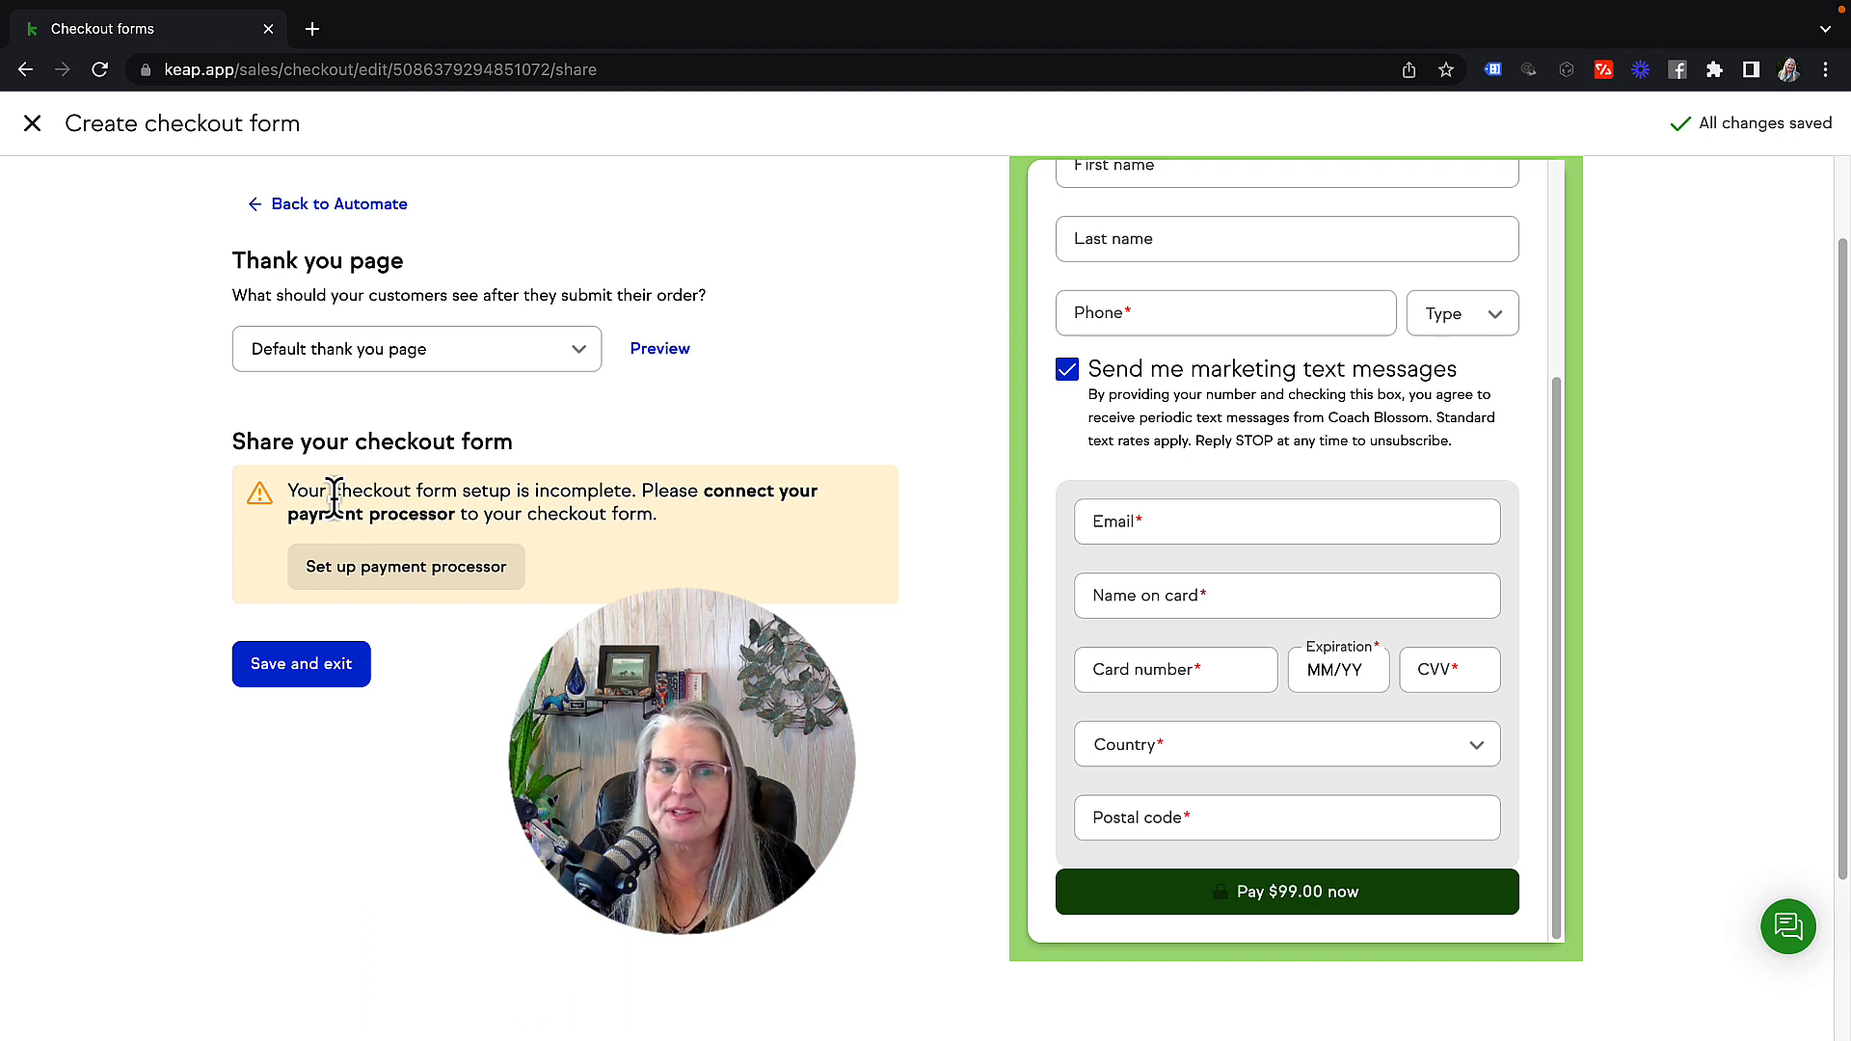
click(309, 678)
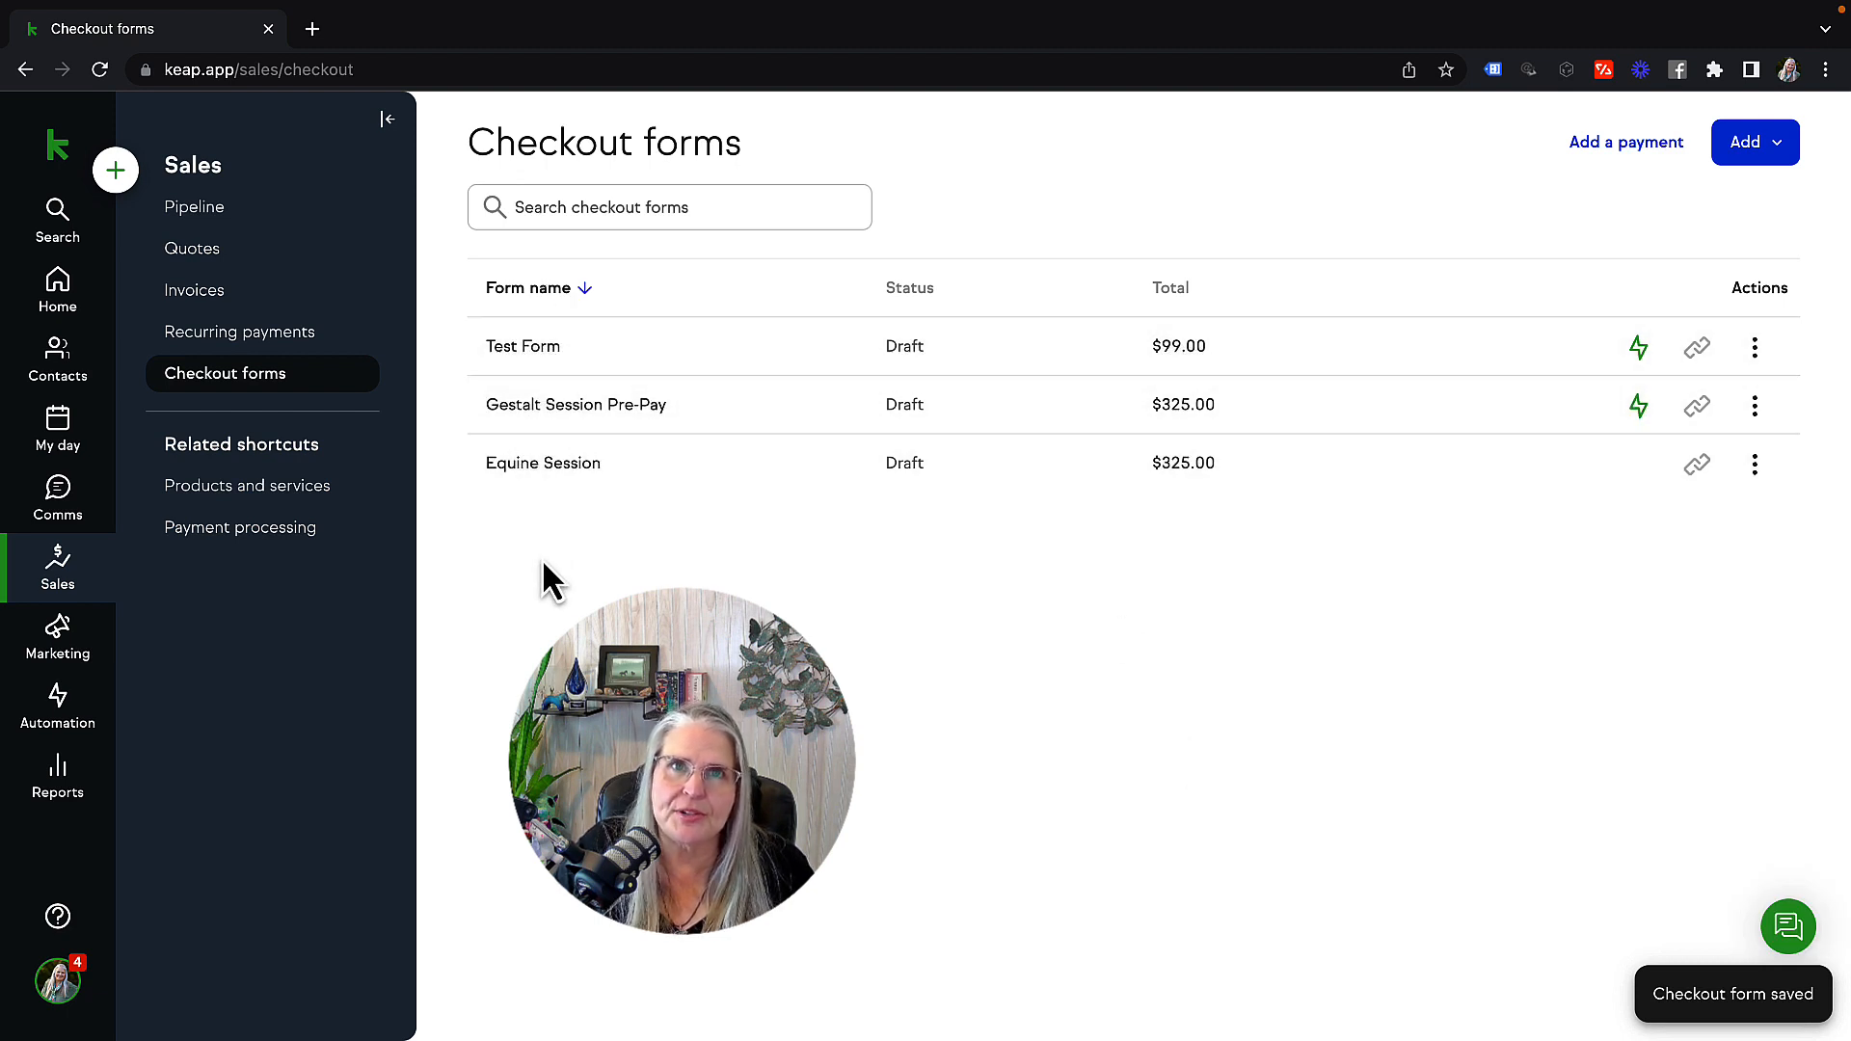
mouse_move(1639, 417)
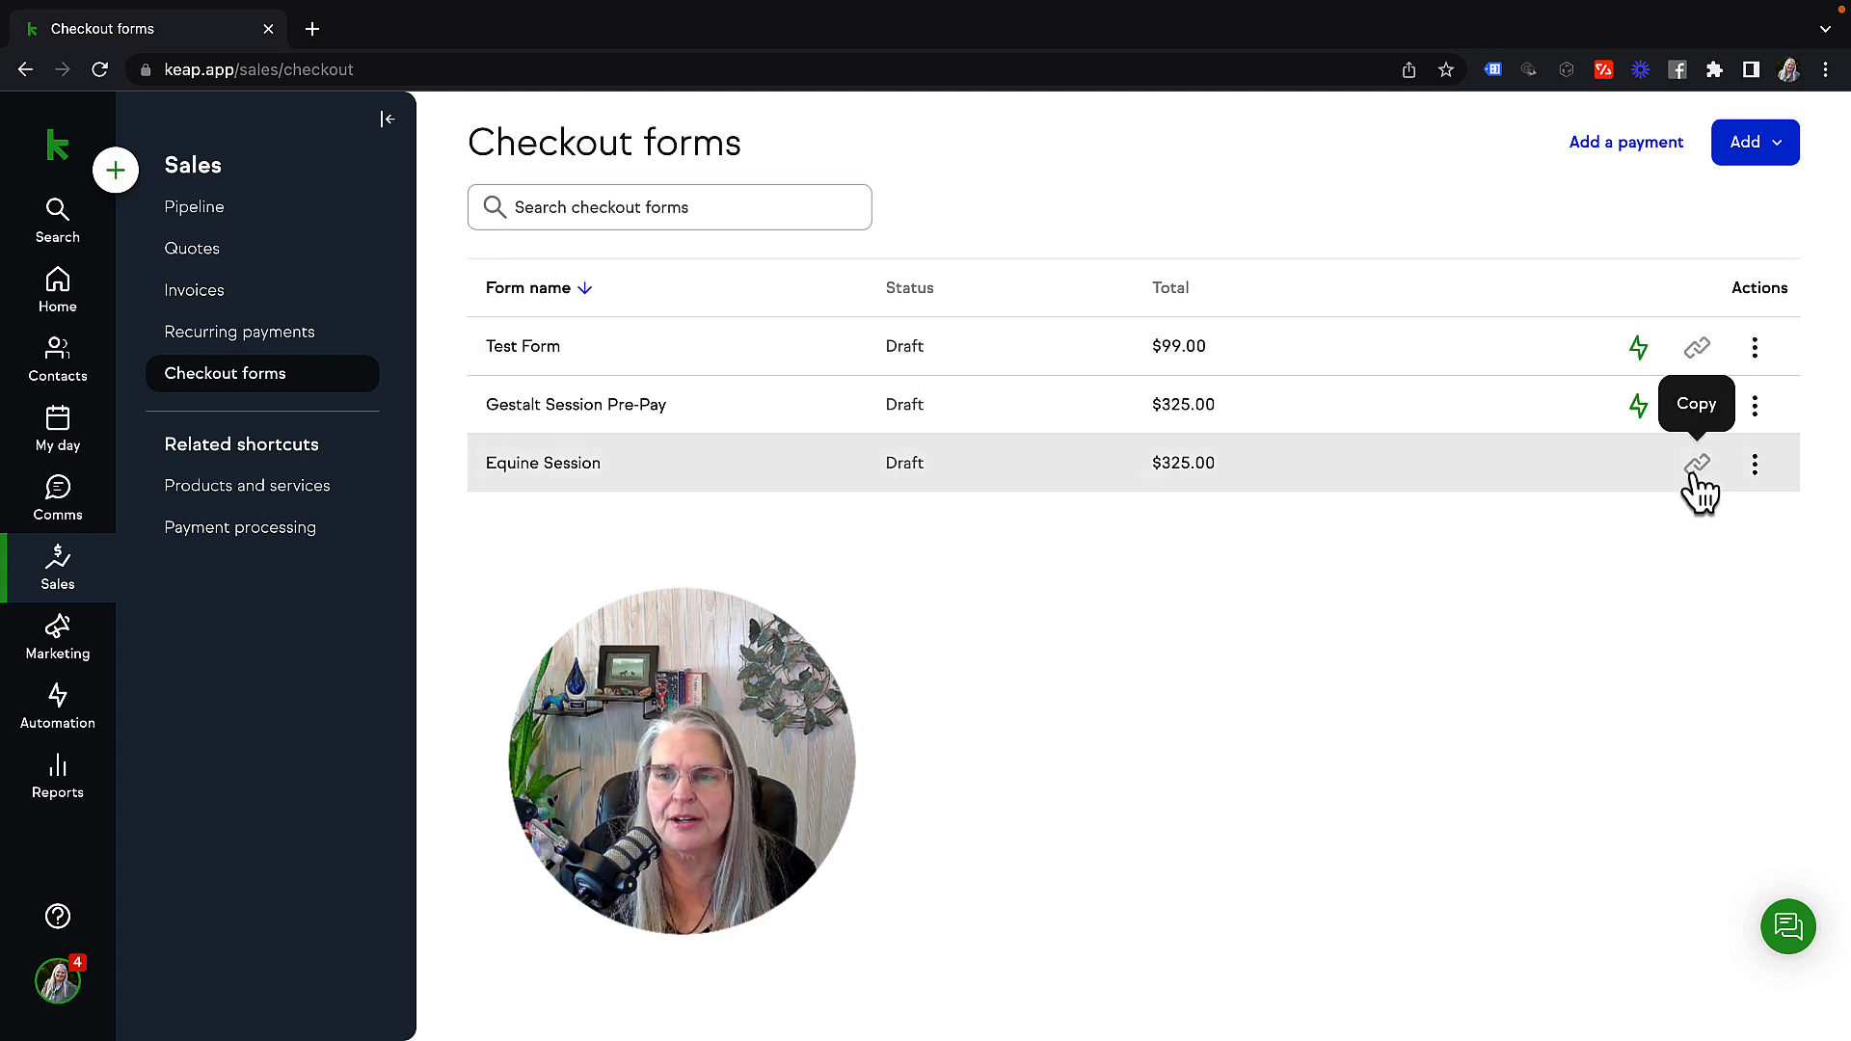
click(1756, 470)
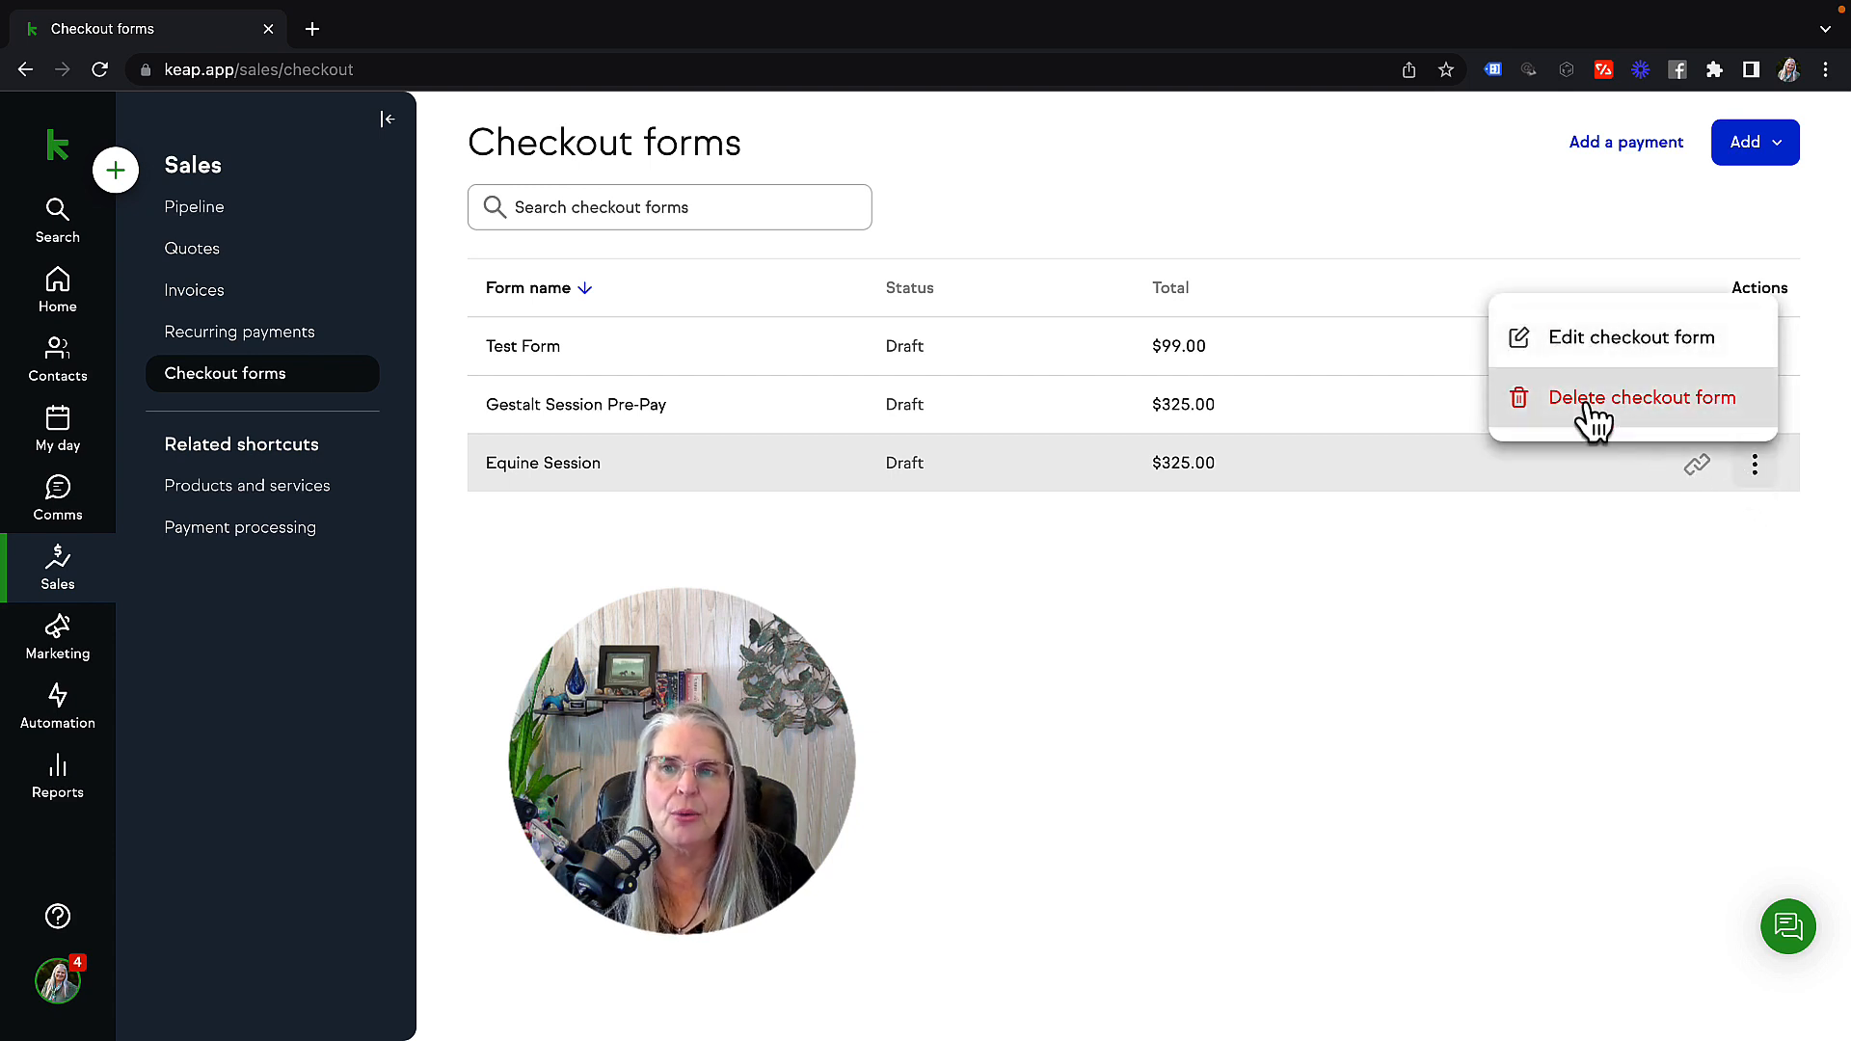
click(900, 713)
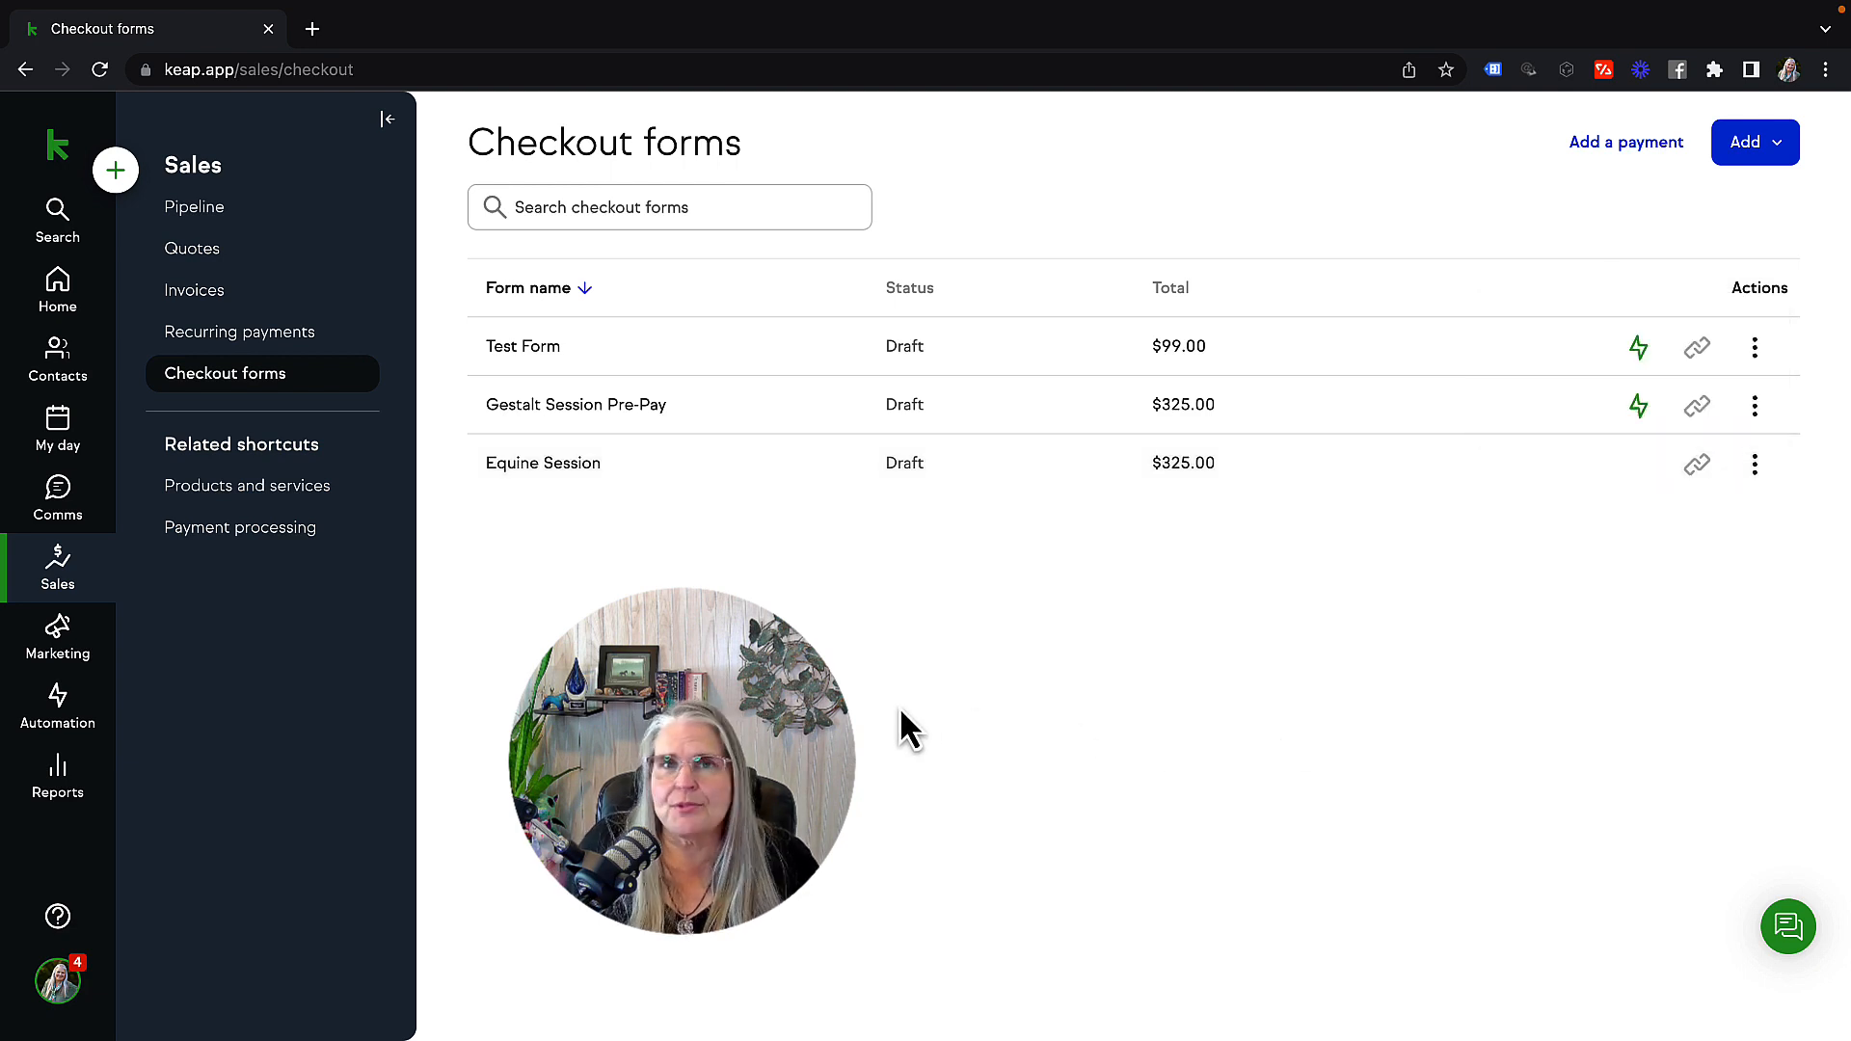